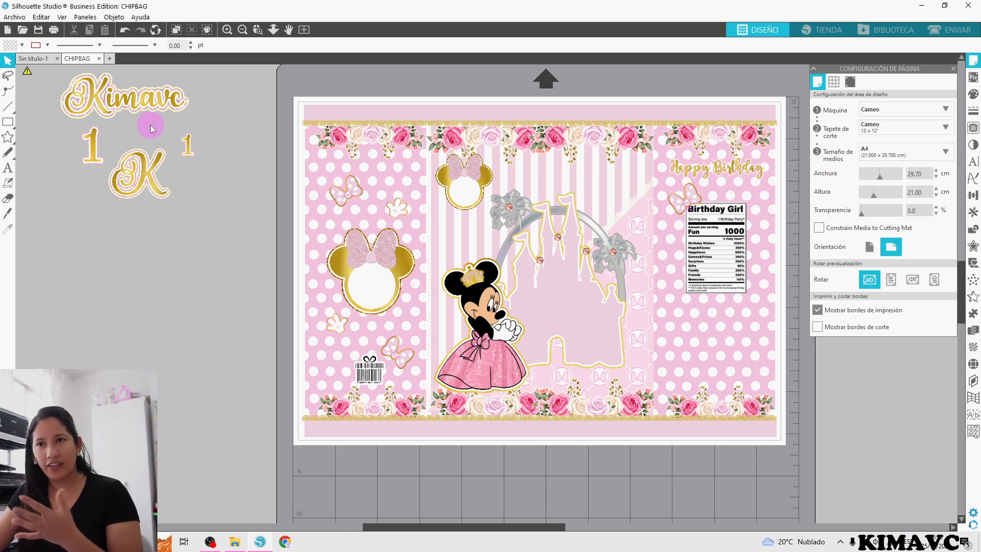
Reposition the gold name, the gold letter K and the smaller number 1 in the free area beside the page
left_click(143, 105)
left_click_drag(142, 104, 162, 107)
left_click_drag(145, 191, 145, 189)
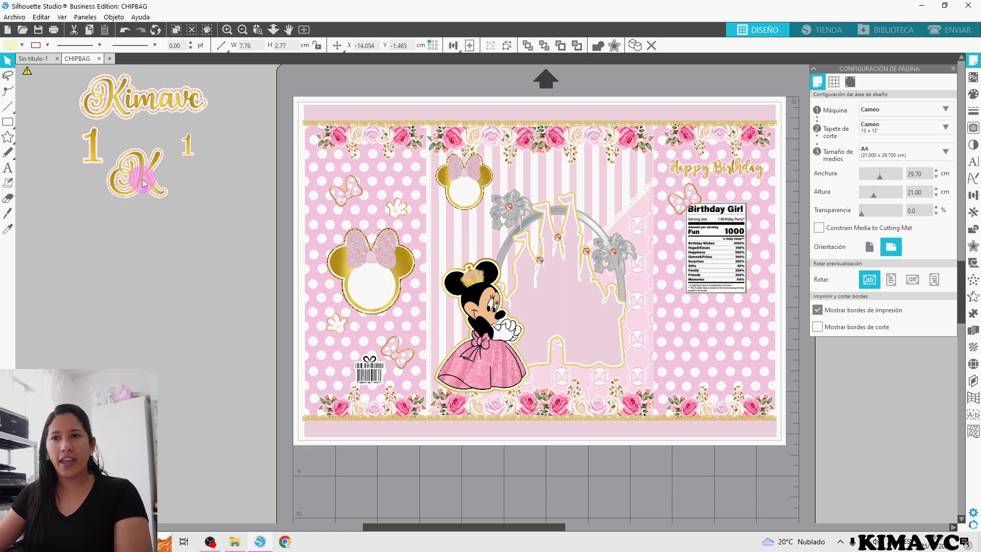
left_click_drag(186, 146, 196, 151)
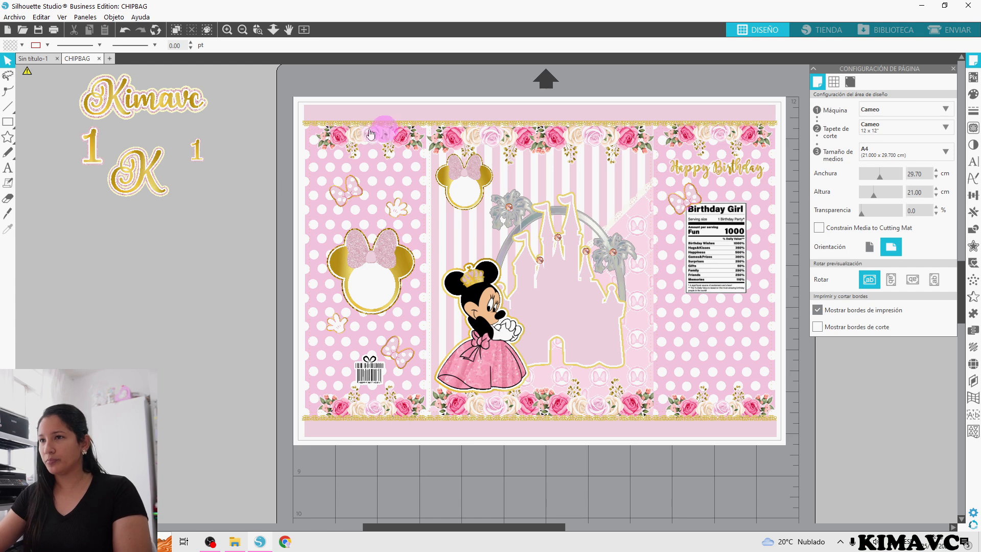
Ungroup the chip bag design and enlarge all its parts together to about 29.1 by 20.3 cm
left_click(656, 123)
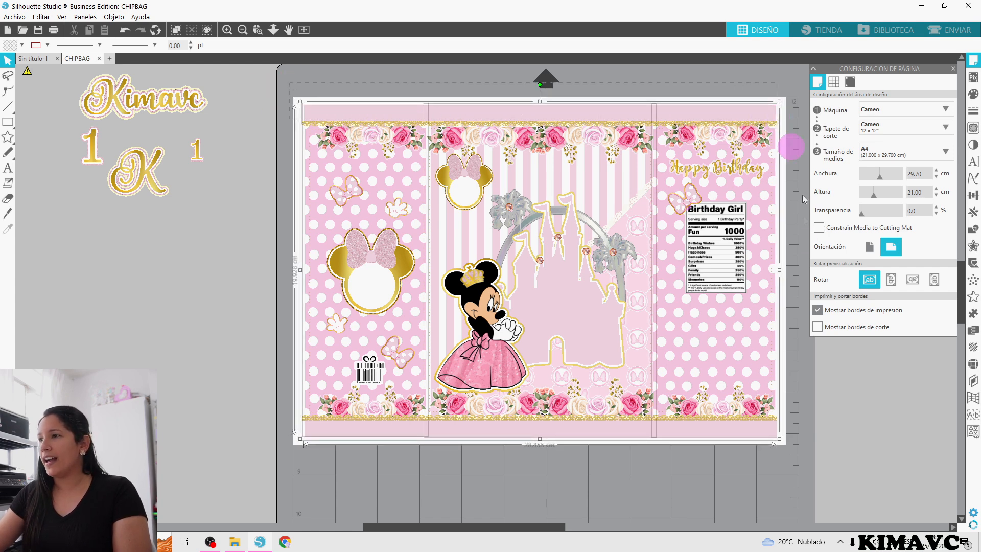
key("ctrl+shift+g")
left_click_drag(767, 429, 764, 425)
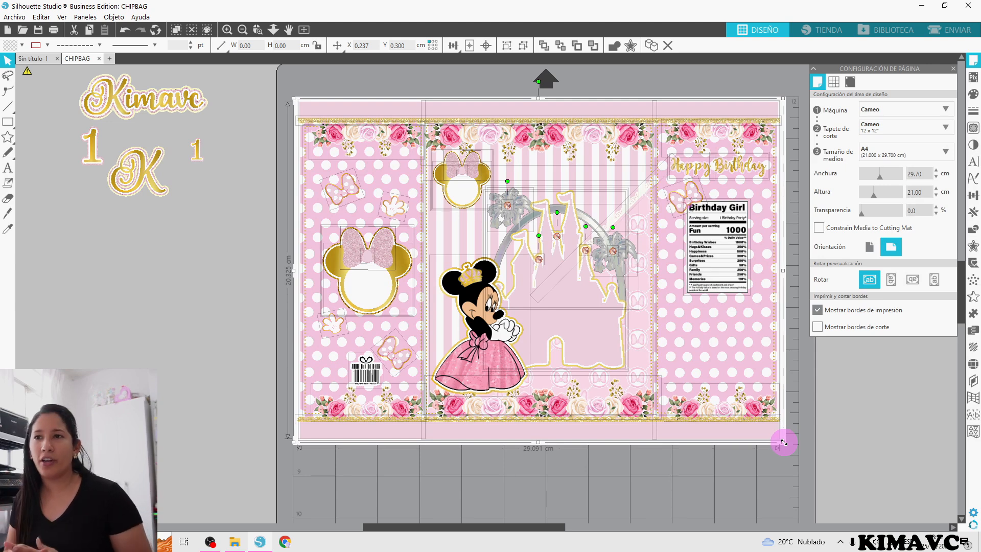
left_click(809, 449)
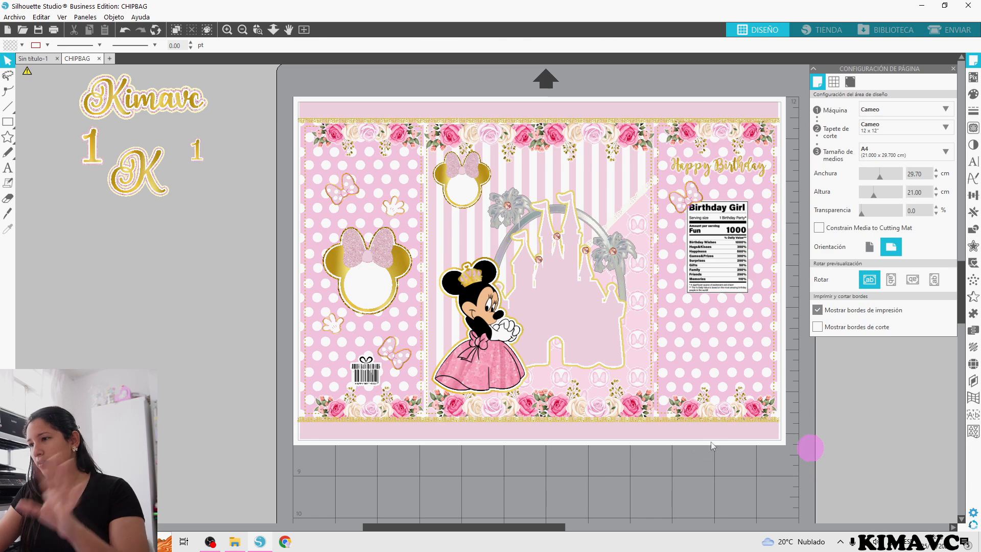
Group all parts of the enlarged chip bag design and centre the group on the page
left_click(546, 297)
scroll(546, 298, "down", 2)
right_click(440, 186)
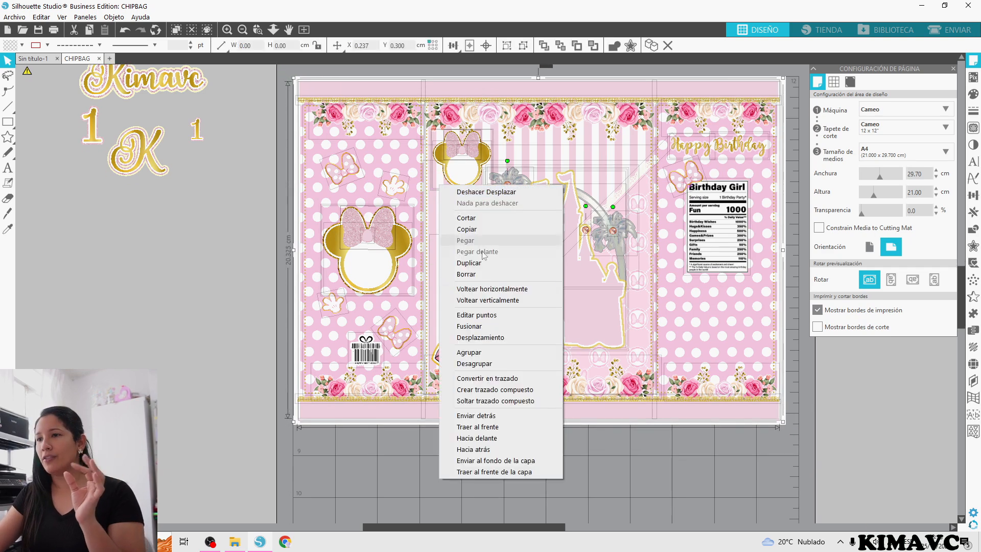
left_click(499, 354)
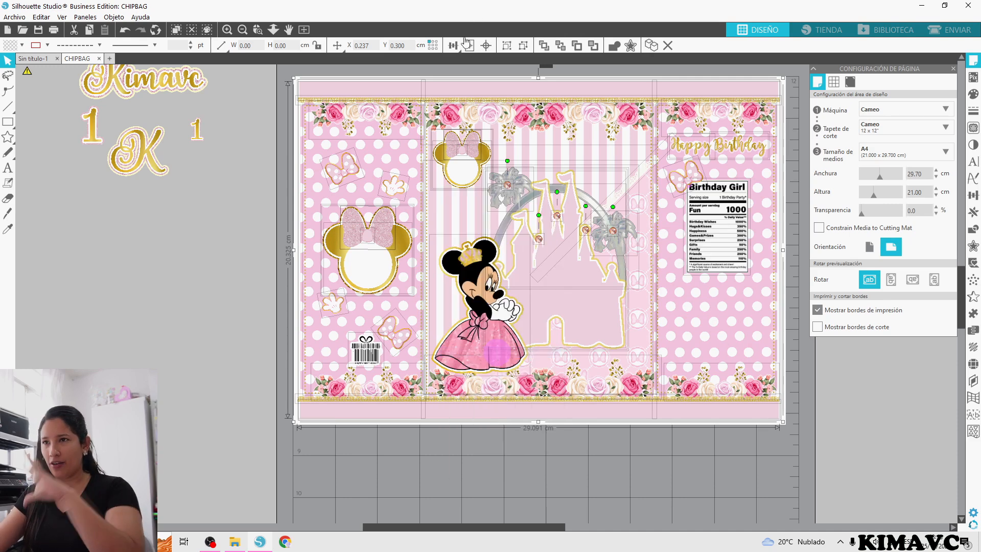
left_click(468, 44)
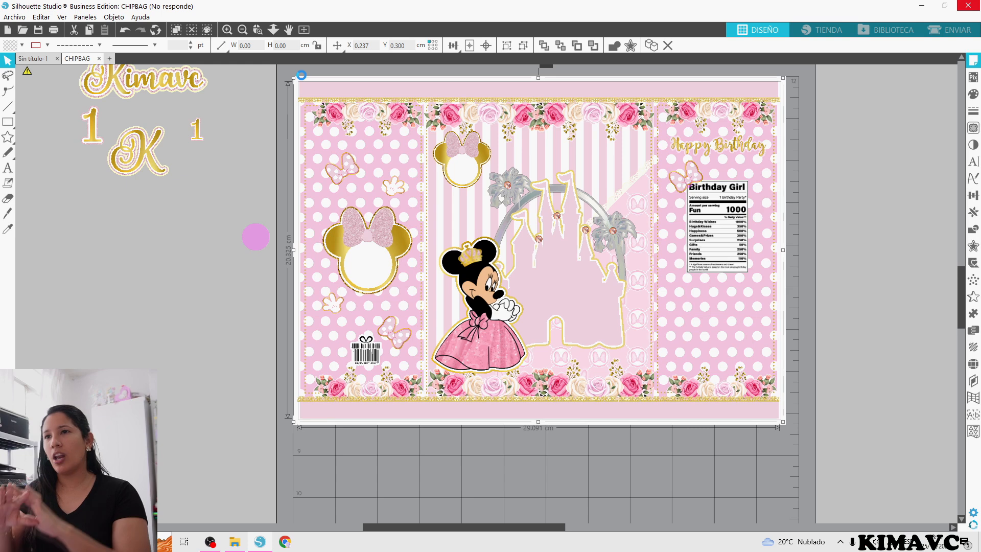
right_click(301, 75)
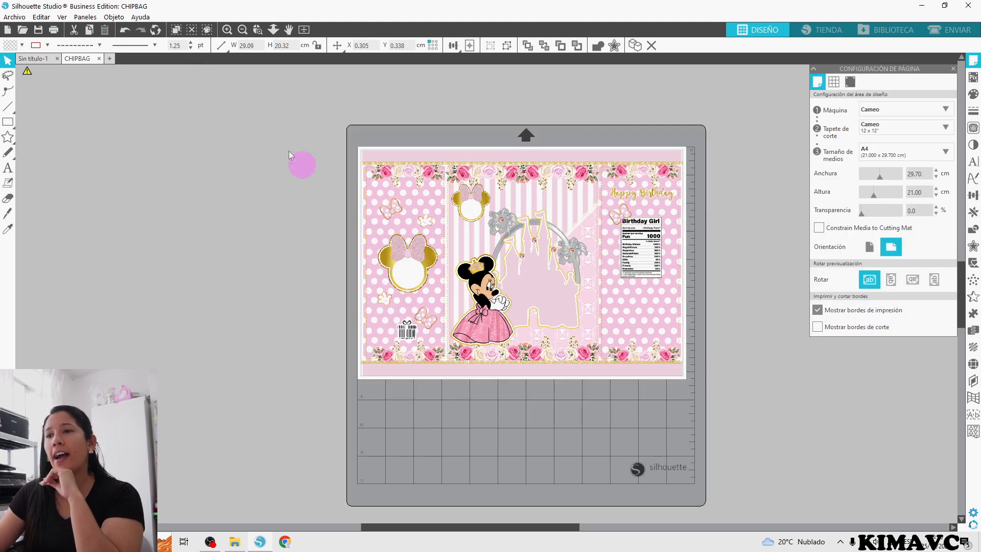
Draw a rectangle about 29.16 by 20.47 cm covering the whole chip bag design
left_click_drag(277, 112, 728, 422)
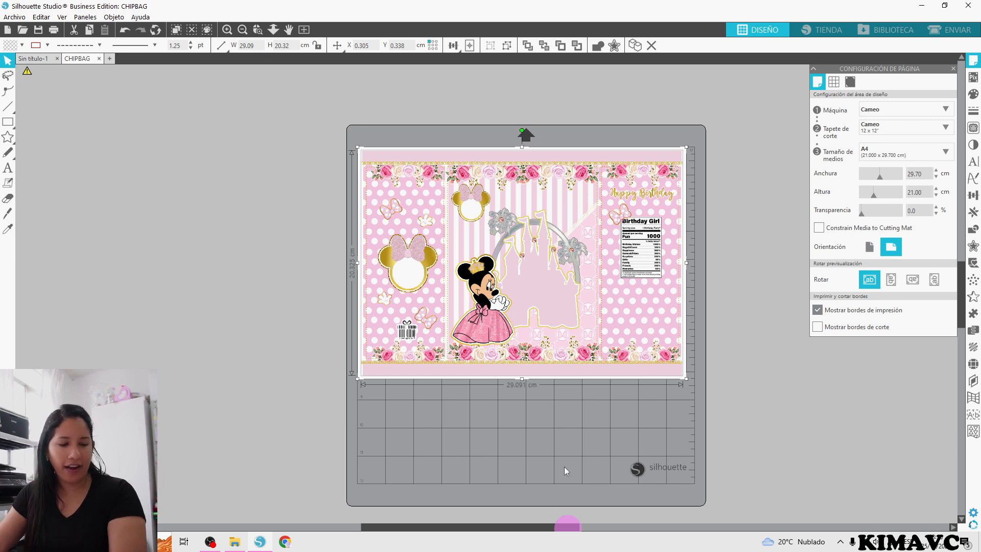
left_click_drag(568, 527, 567, 527)
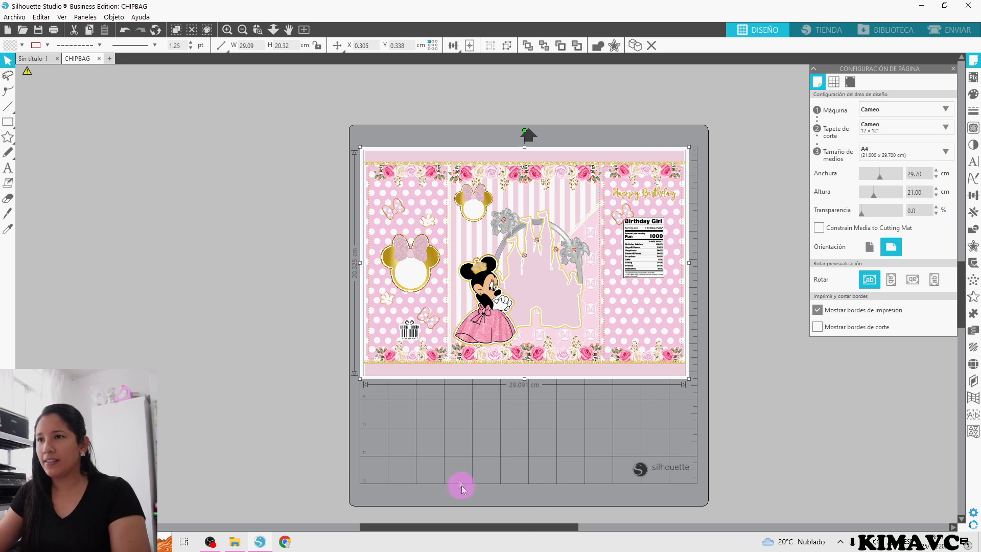
left_click(8, 122)
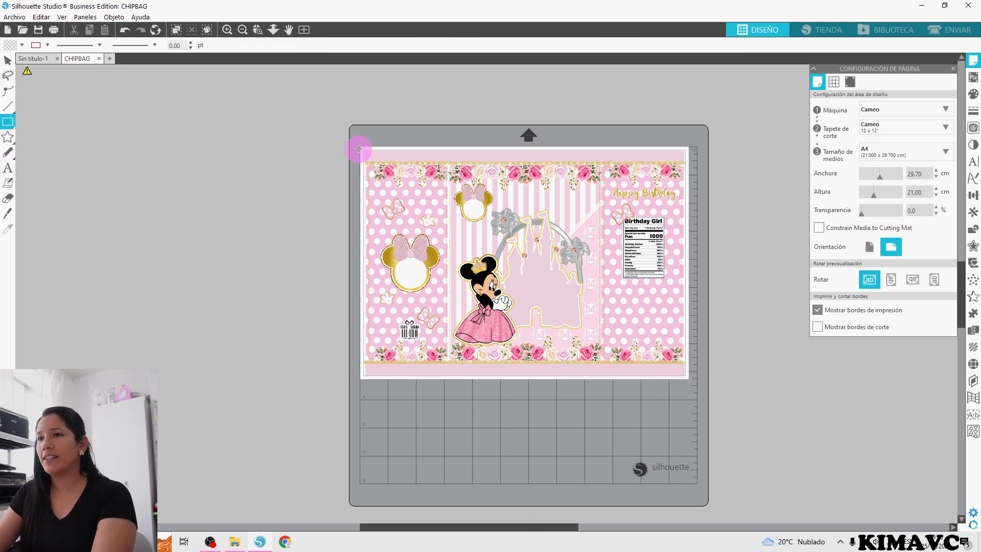
left_click_drag(365, 152, 687, 379)
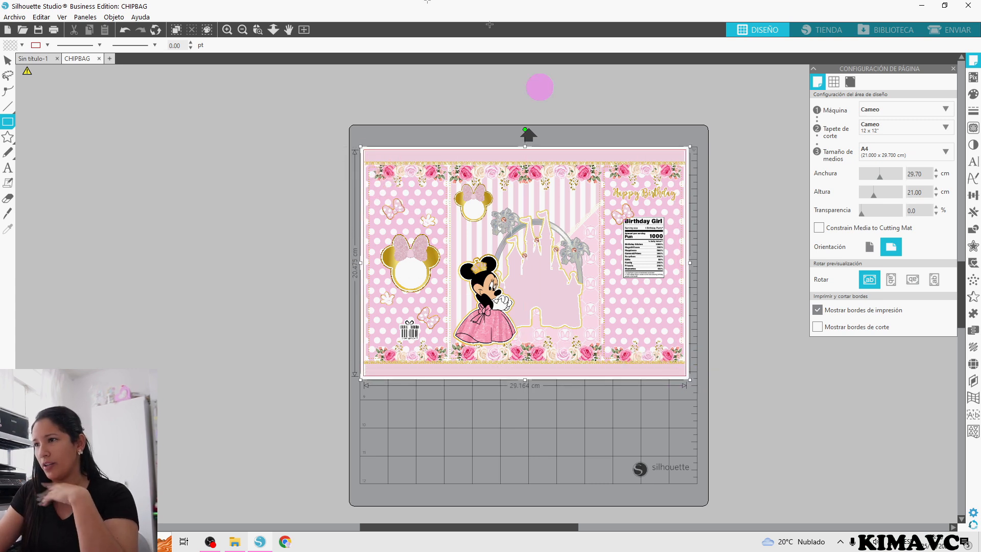
Fill the new rectangle with pale green and move it off the design into the free area beside the page
left_click(22, 45)
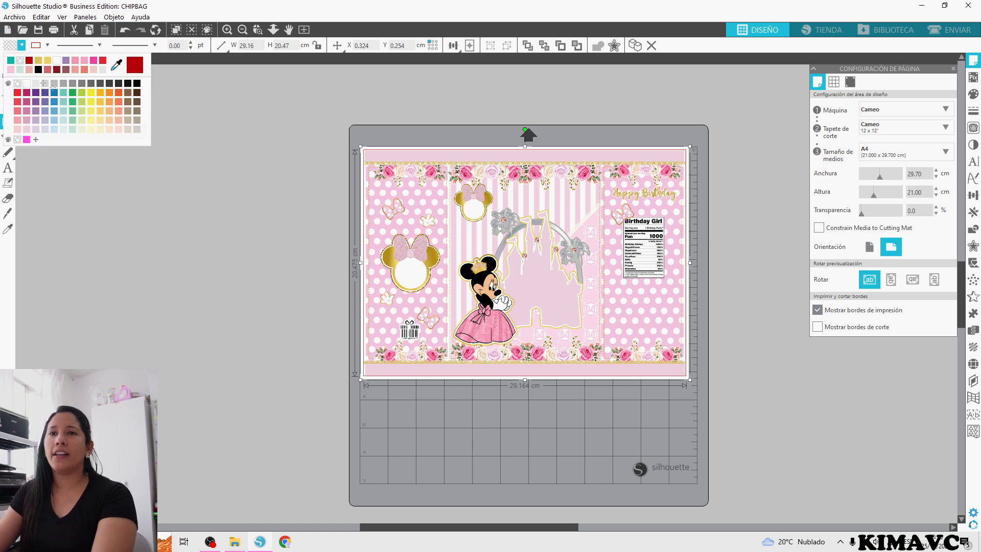
left_click(20, 46)
left_click(18, 71)
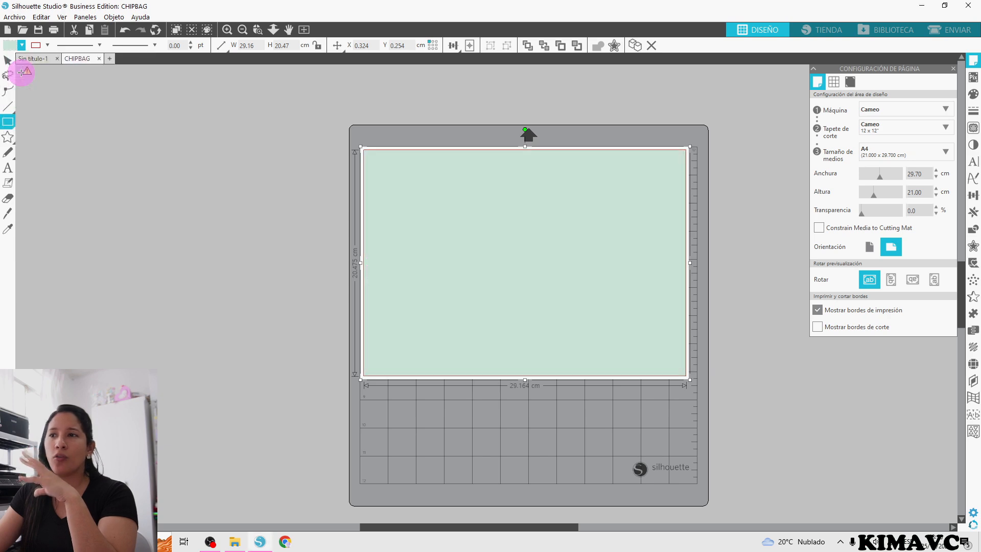
left_click(8, 60)
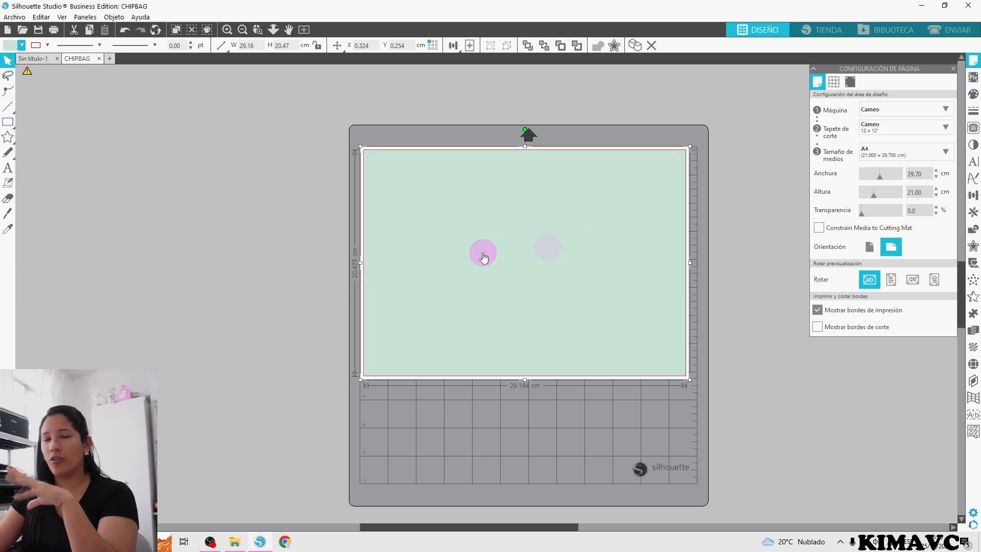
left_click_drag(523, 259, 164, 263)
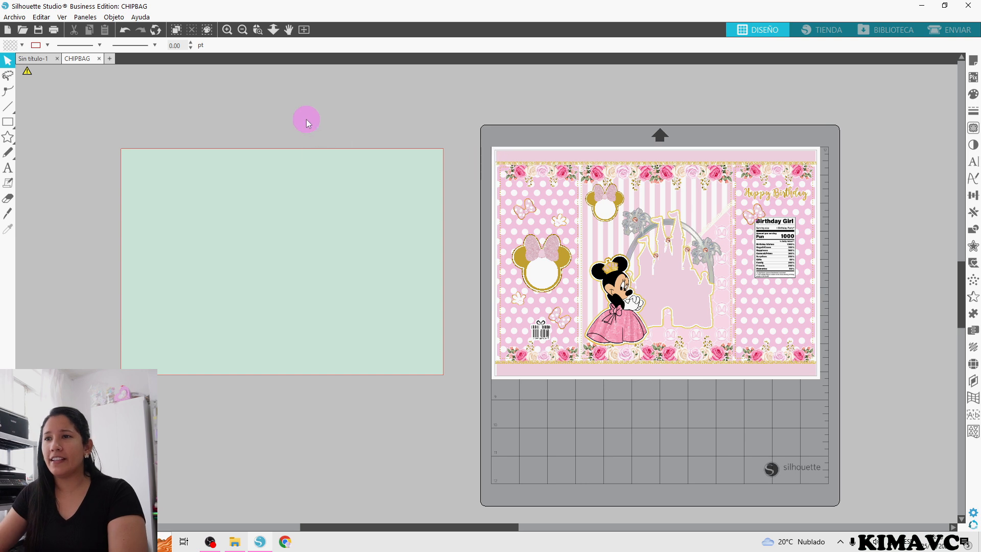
Duplicate the pale green rectangle
left_click_drag(306, 120, 336, 338)
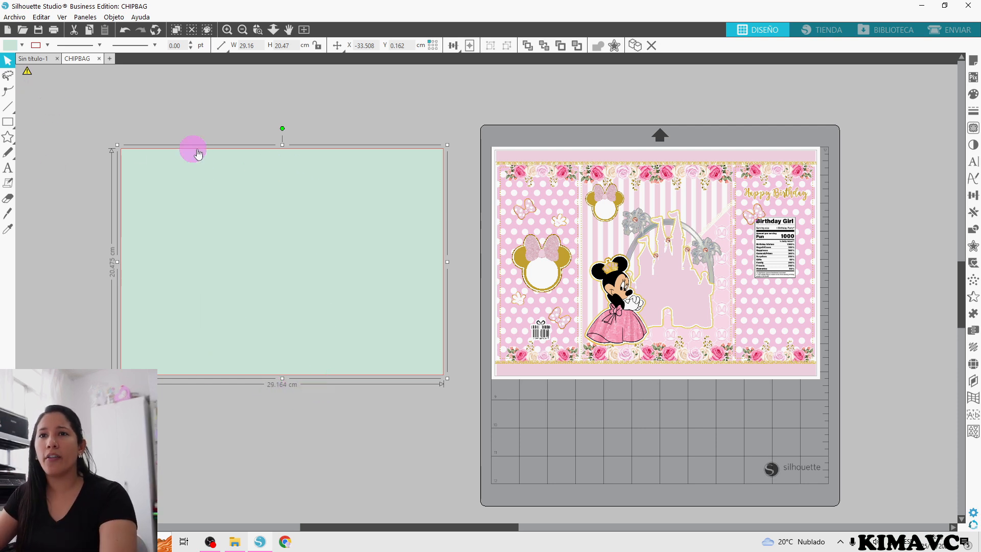
left_click(635, 45)
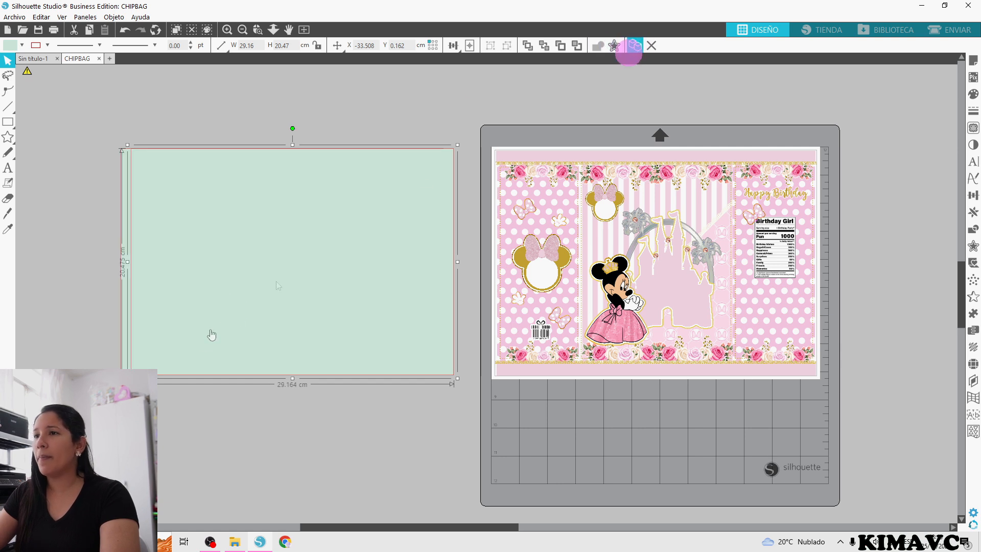
left_click_drag(226, 311, 313, 277)
key("ctrl+z")
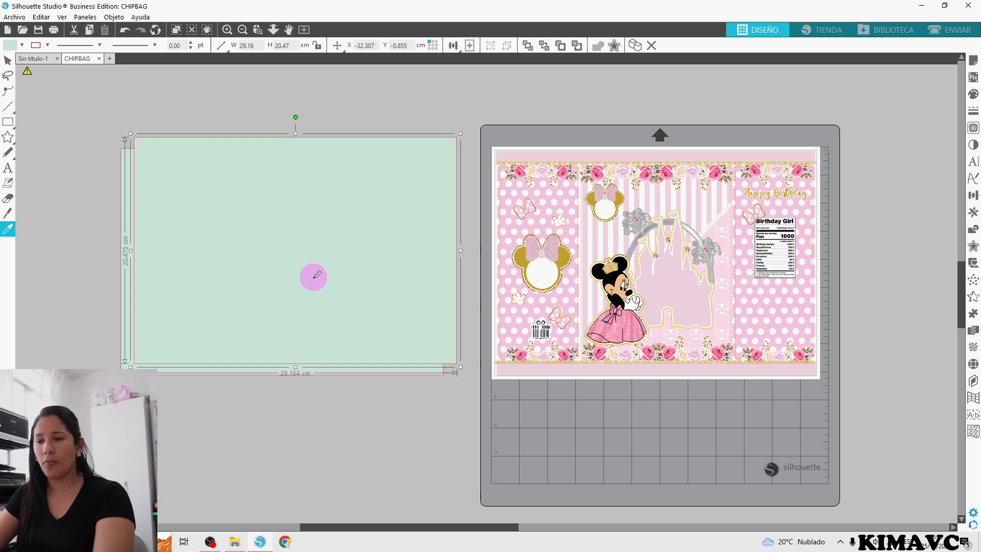
key("ctrl+z")
Narrow the duplicate rectangle from both sides to about 12.5 cm wide, leaving side strips of the wide rectangle exposed
left_click_drag(128, 262, 200, 262)
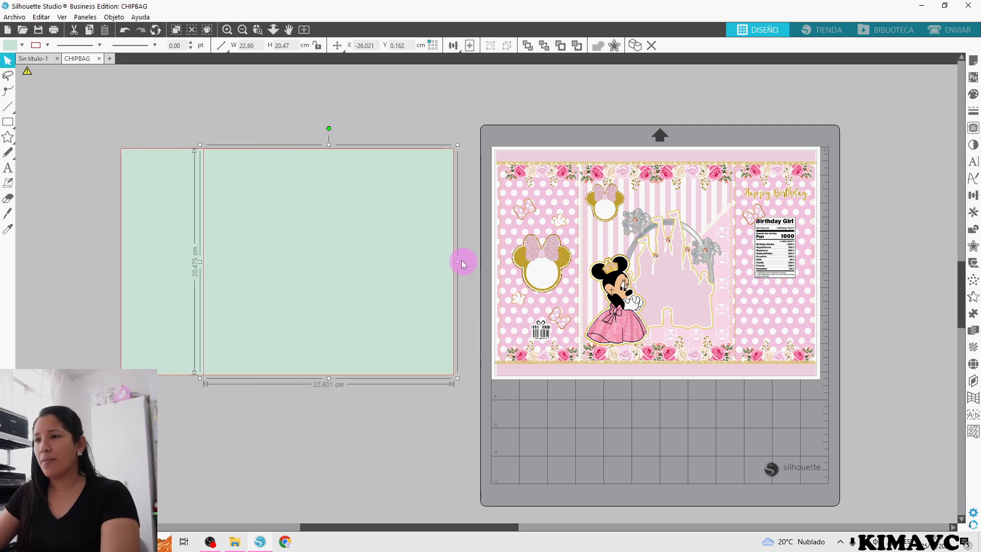
left_click_drag(459, 262, 345, 278)
left_click(390, 294)
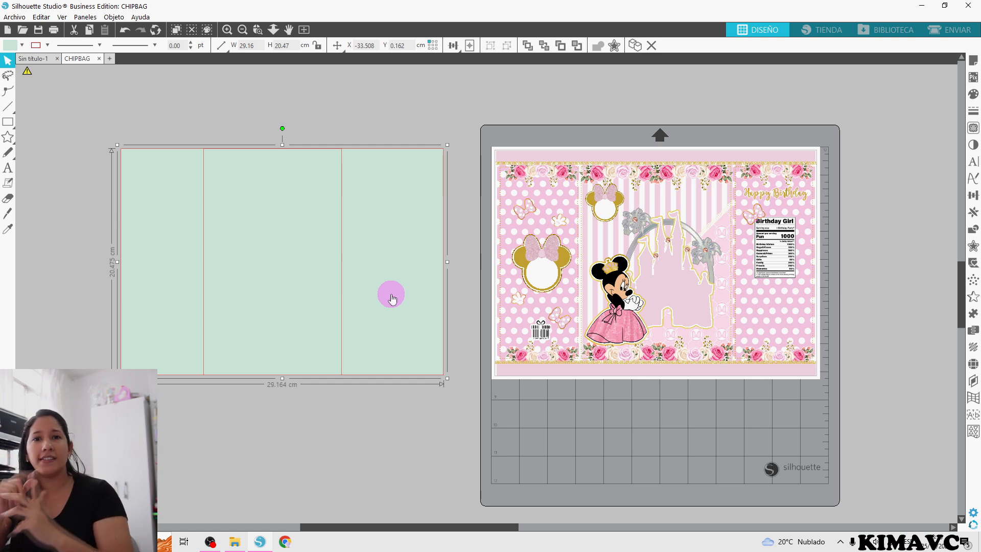
Set the width of the narrow middle rectangle to 14 cm
left_click(243, 220)
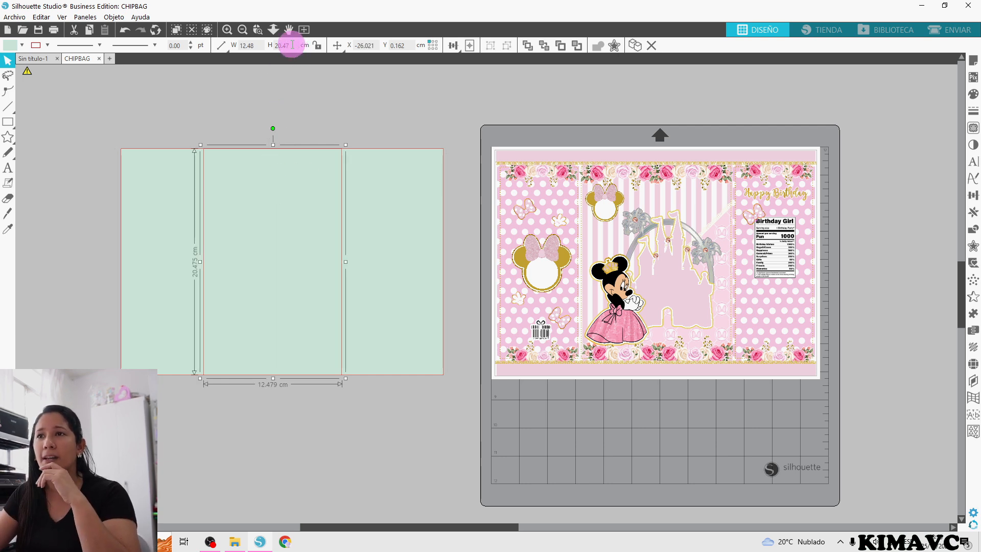
left_click(258, 46)
type("14")
key("Return")
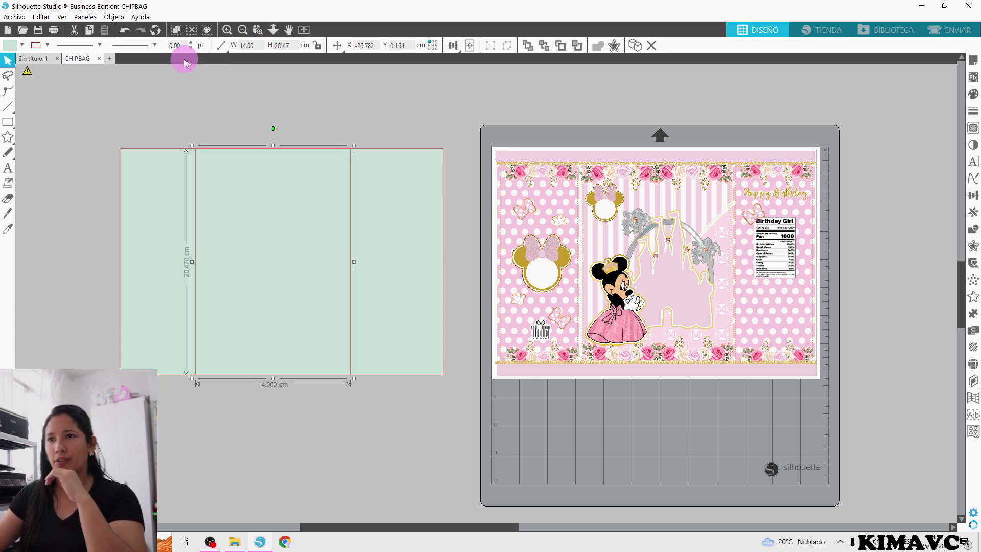
left_click(227, 97)
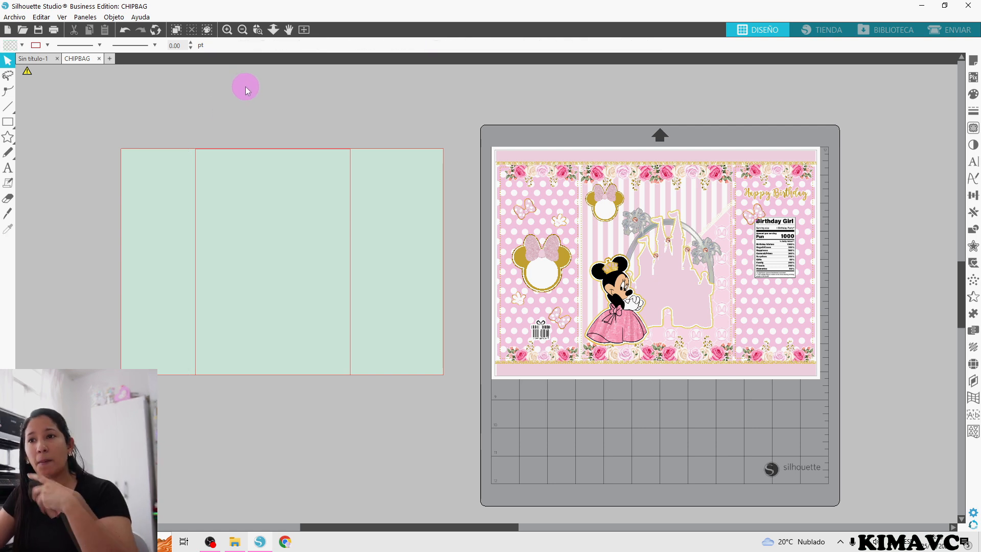
Align the centres of the wide rectangle and the narrow middle rectangle
left_click_drag(275, 91, 309, 285)
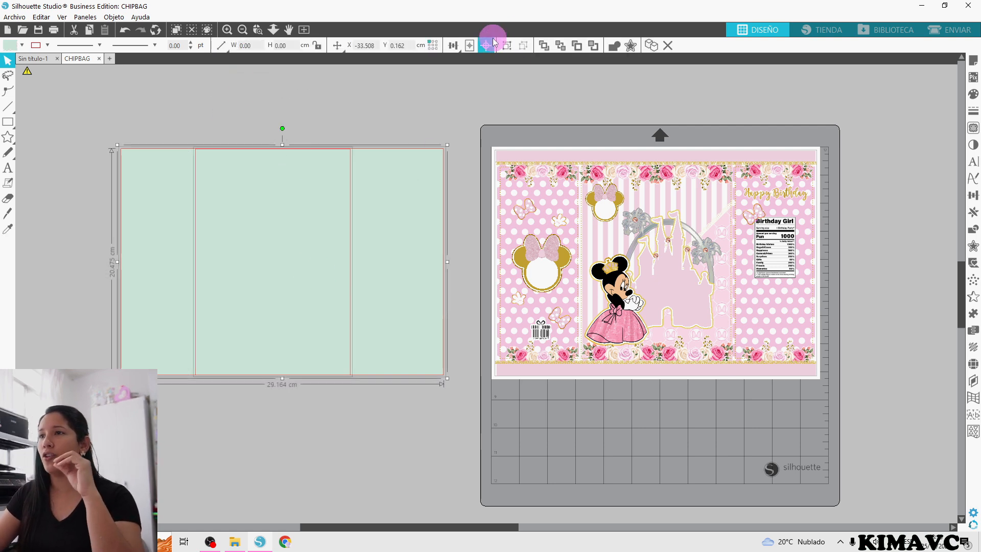
left_click(488, 46)
left_click(366, 112)
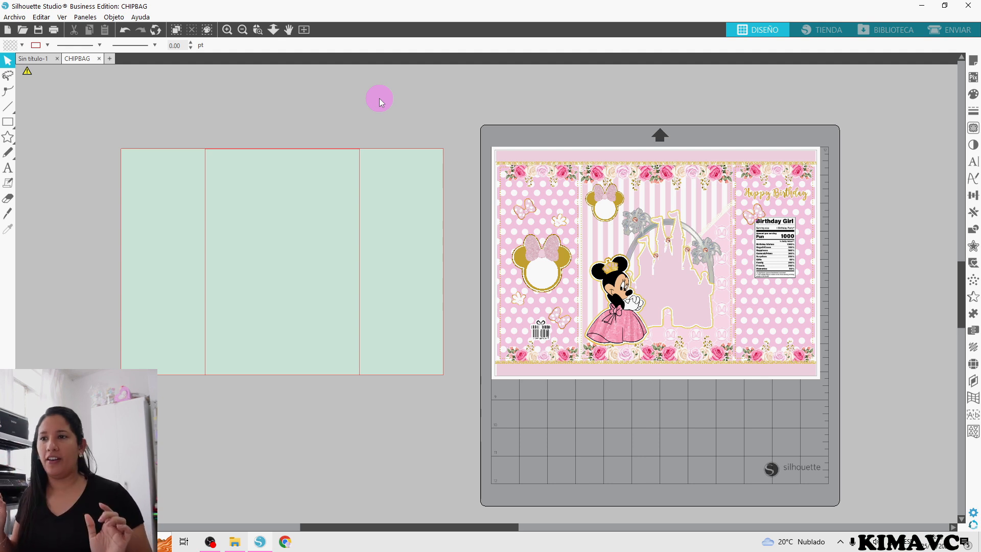
left_click(392, 197)
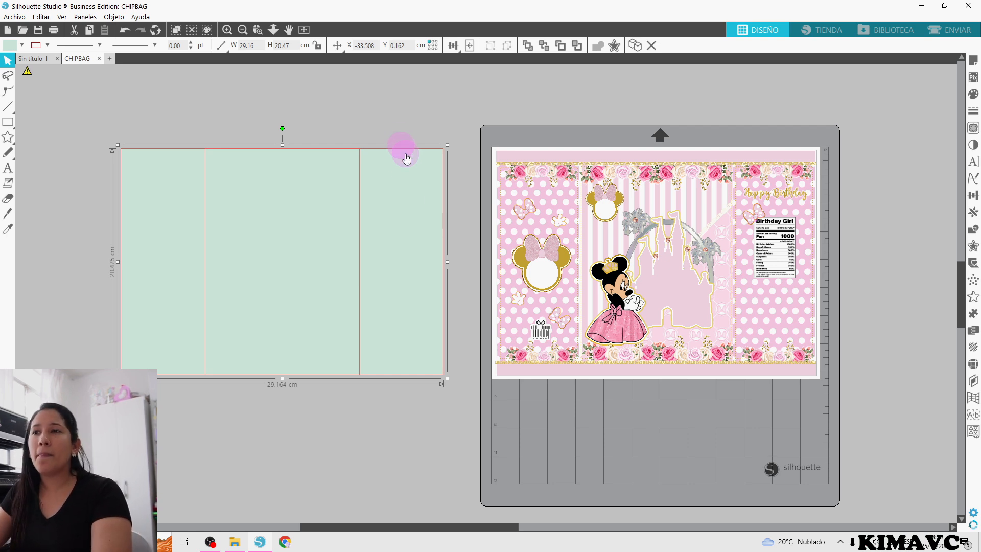
left_click(394, 121)
left_click(422, 256)
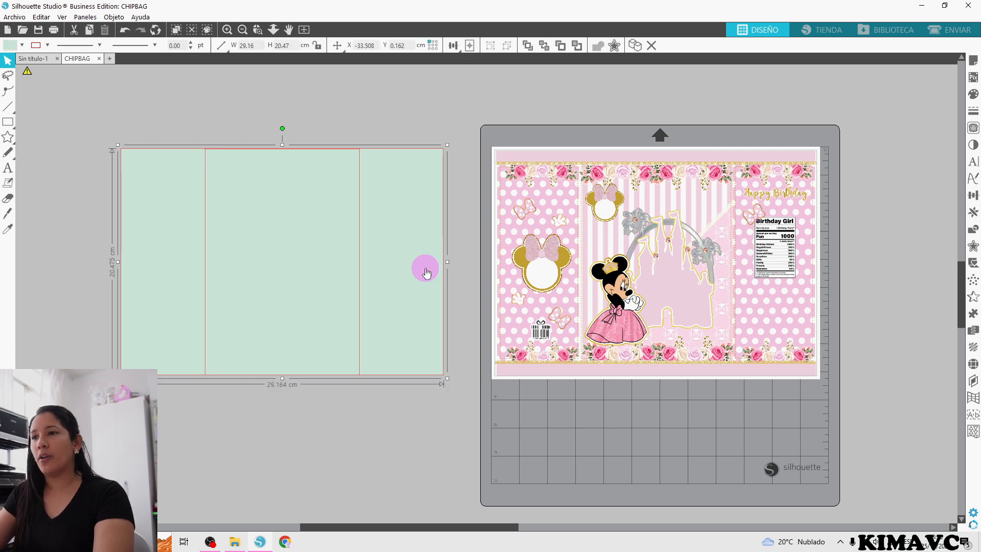
left_click(373, 119)
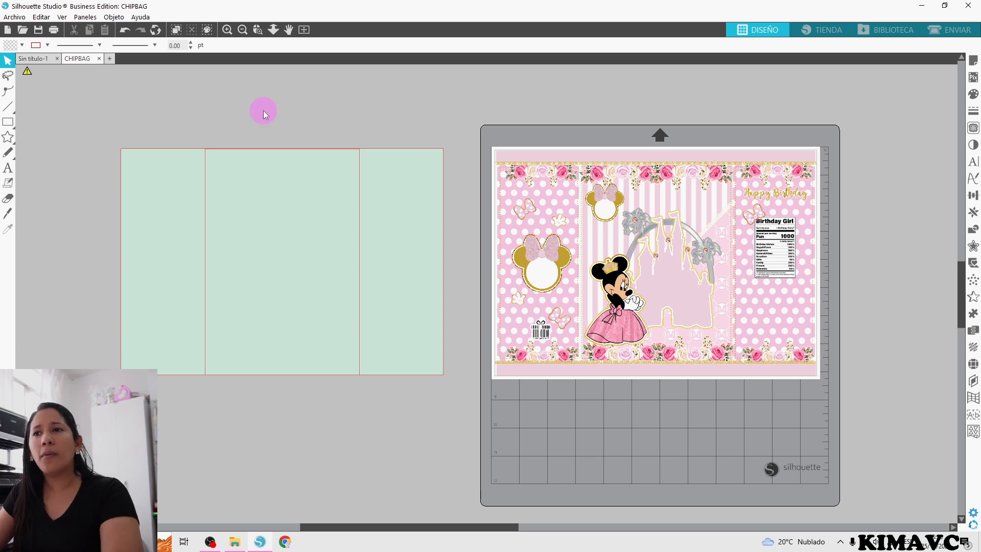
Nudge the middle rectangle about 0.5 cm to the left so that the right strip is wider than the left one
left_click(259, 234)
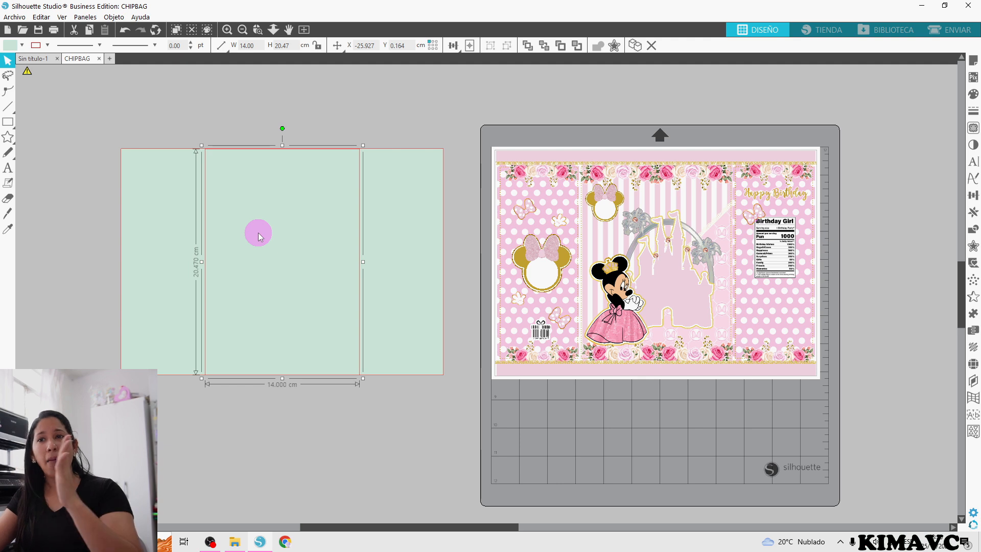
key("Left")
key("Left")
key("Left")
key("Left")
key("Left")
key("Left")
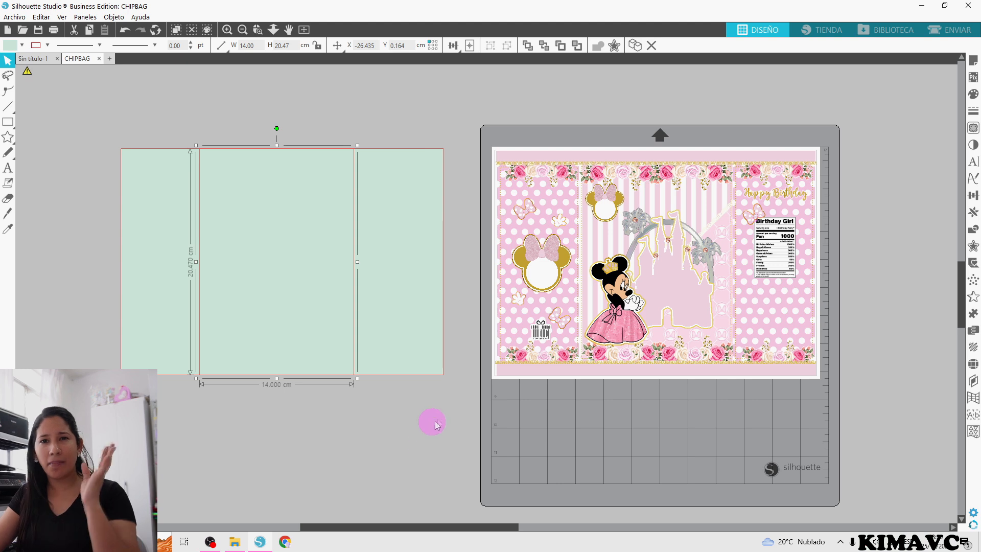
left_click(387, 110)
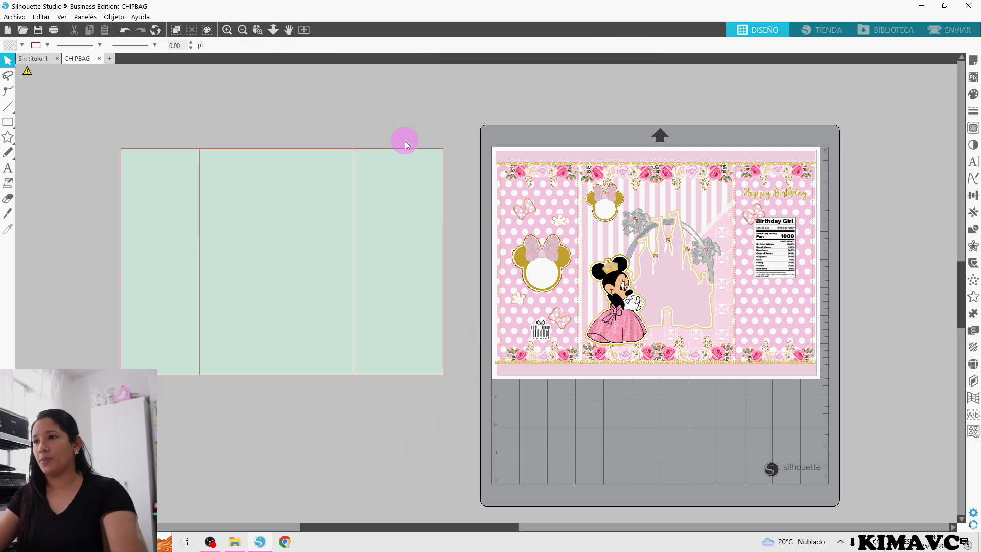
Fill the wide back rectangle with the pink polka-dot pattern sampled from the finished chip bag design
left_click(402, 193)
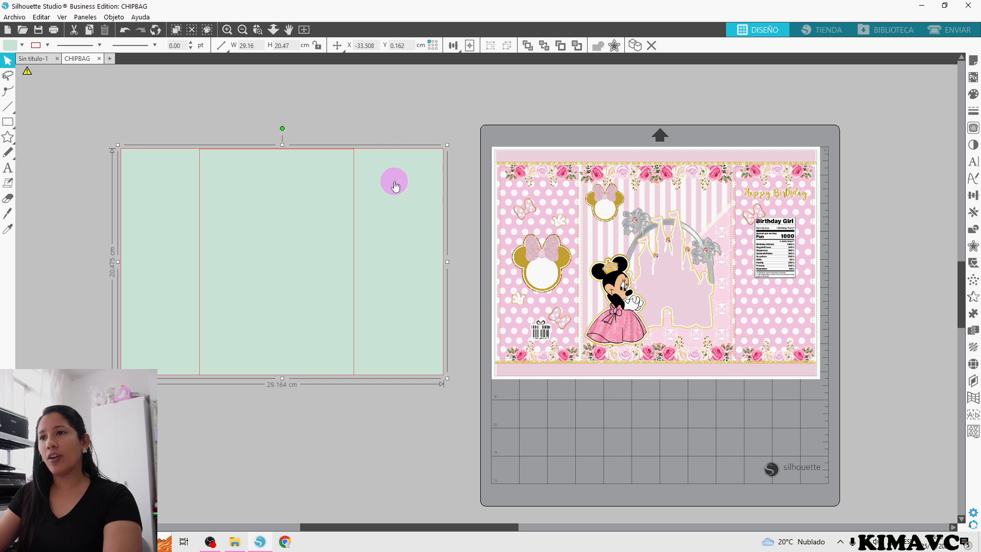
key("i")
left_click(515, 192)
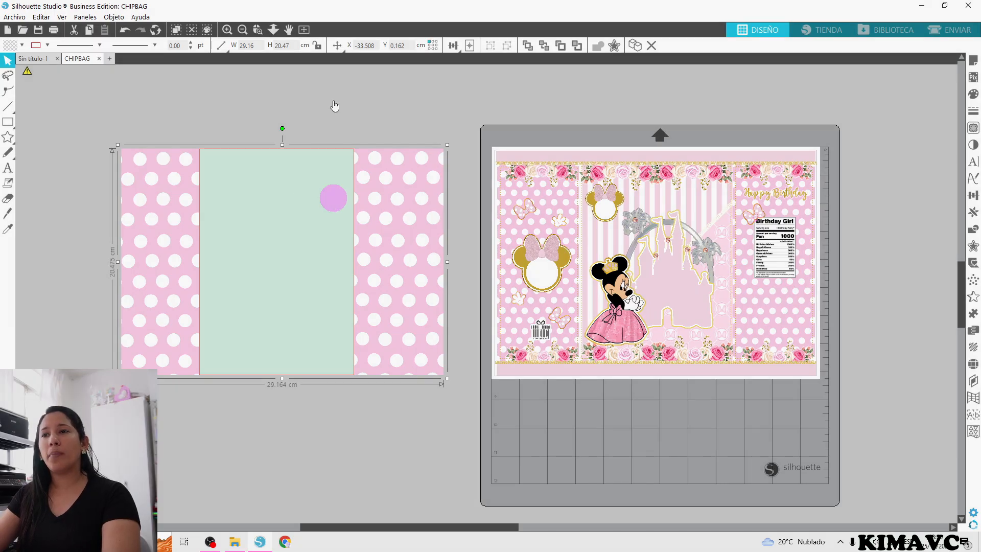
Fill the narrow middle rectangle with the pink-and-white striped pattern sampled from the finished chip bag design
left_click(294, 173)
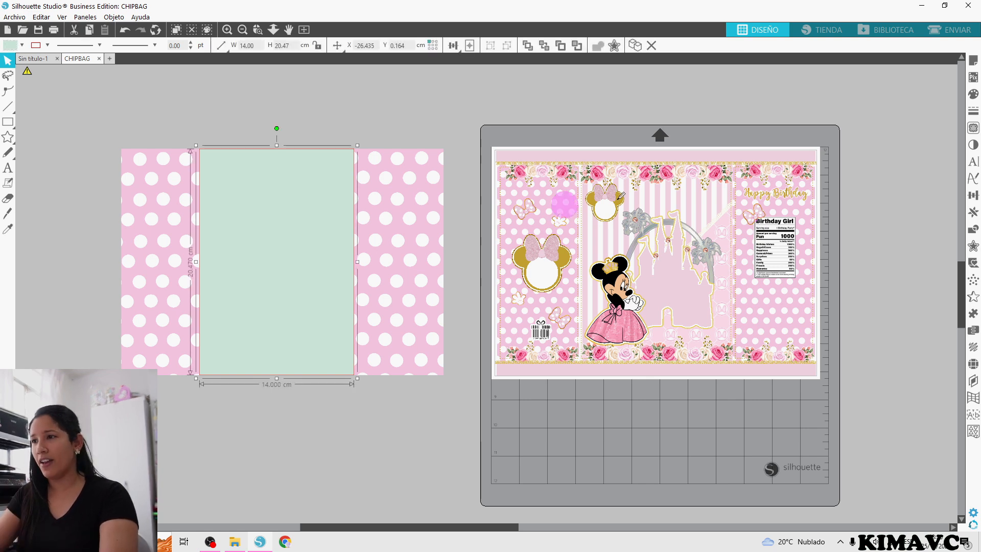
key("i")
left_click(670, 193)
key("v")
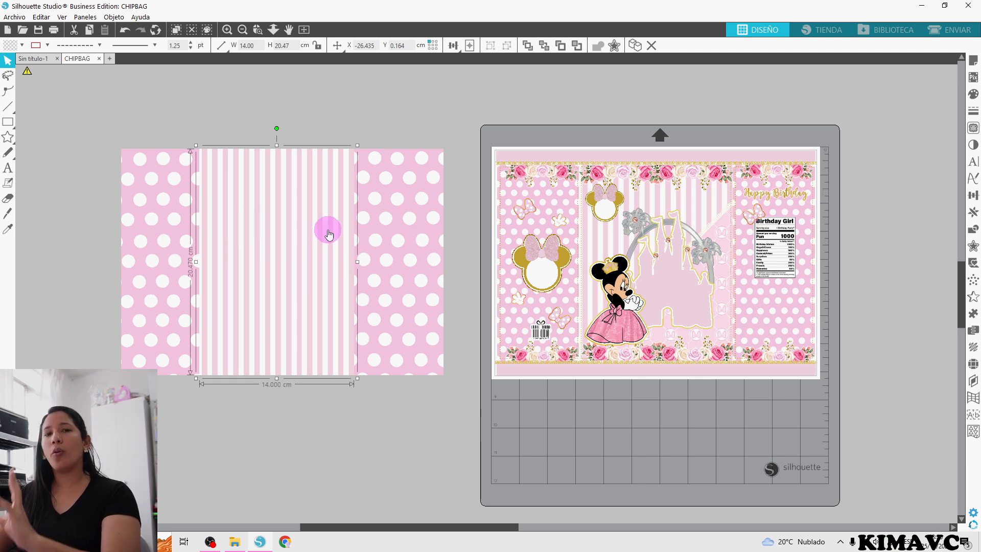
Scale the wide back rectangle's polka-dot pattern to 104% and rotate the pattern to 90 degrees
left_click(398, 193)
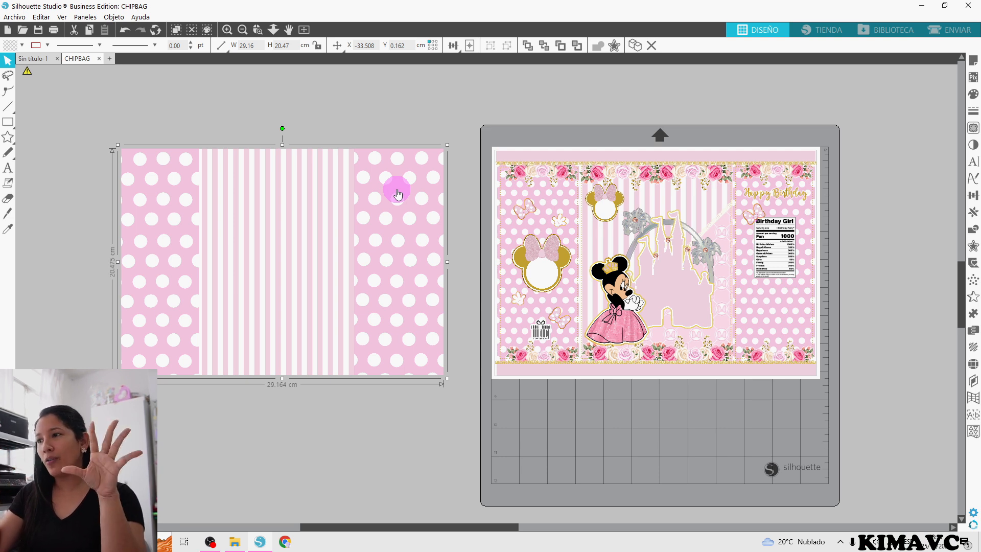
left_click(563, 193)
left_click(431, 100)
left_click(390, 227)
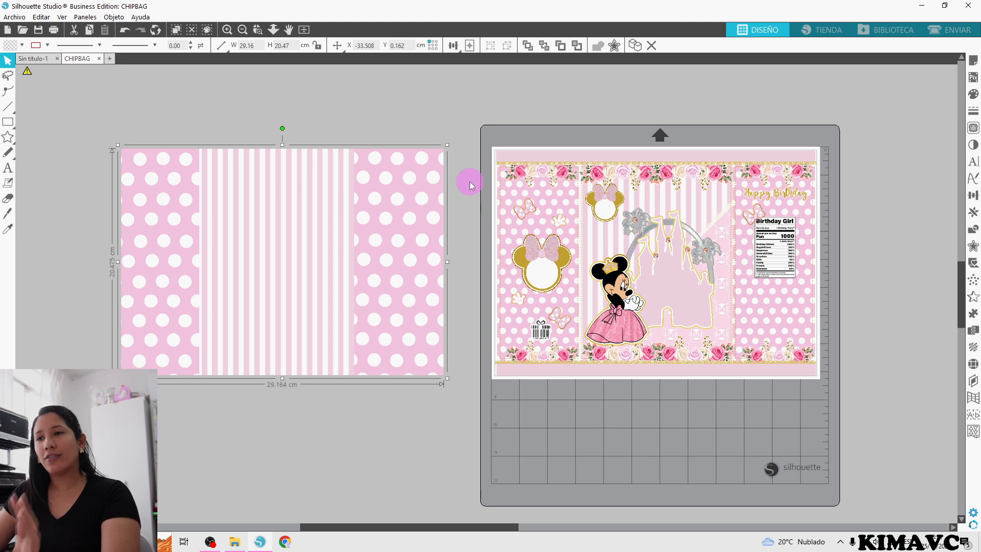
left_click(974, 95)
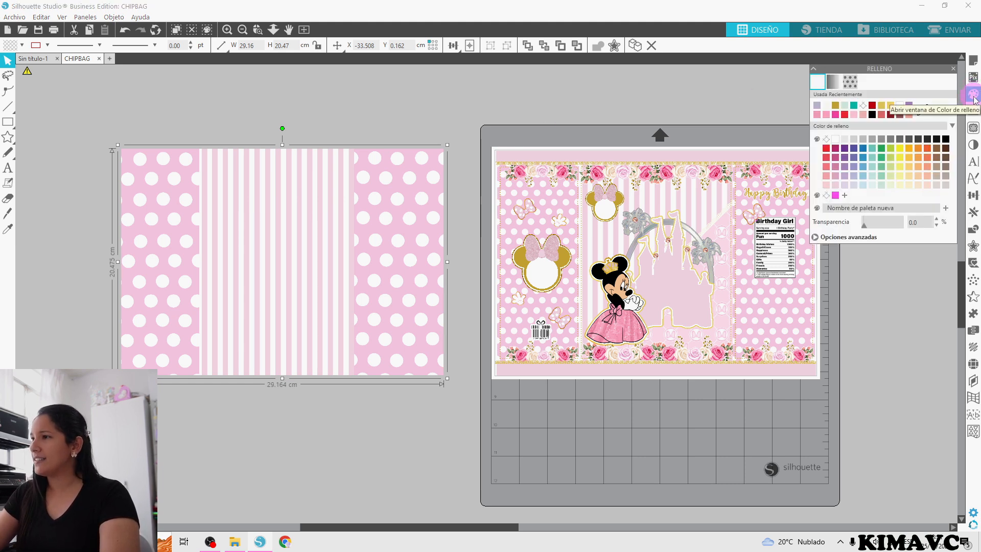
left_click(856, 83)
left_click(861, 221)
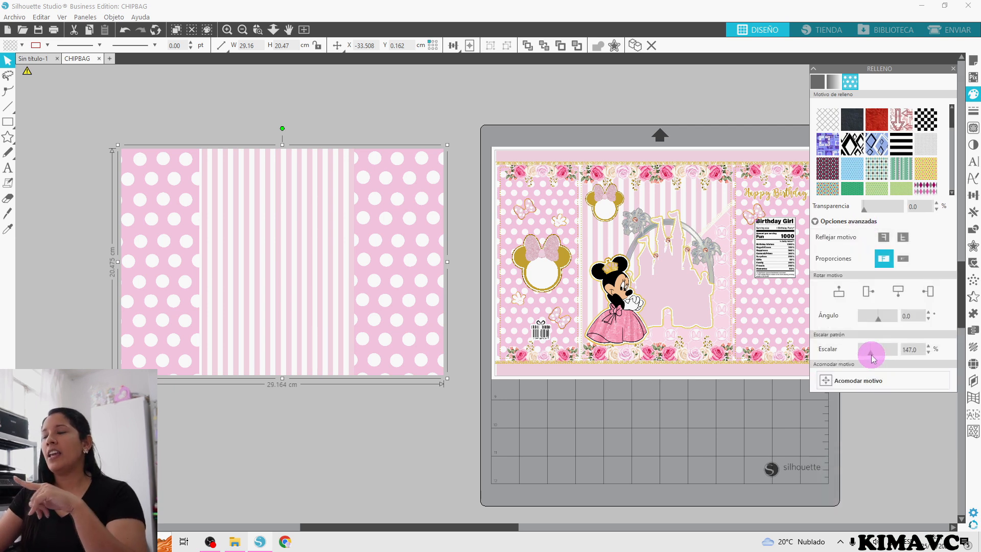
left_click_drag(872, 354, 869, 358)
left_click(870, 289)
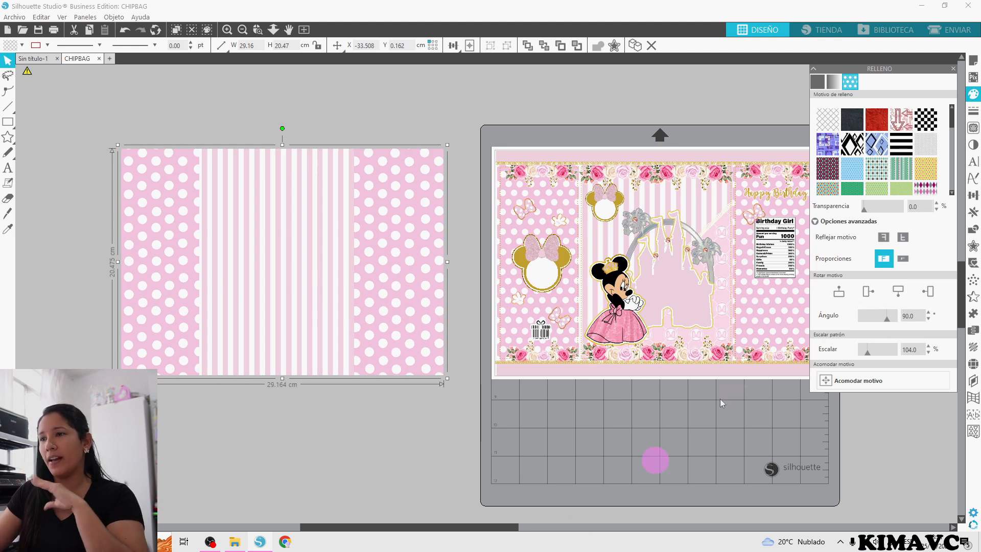
left_click(376, 461)
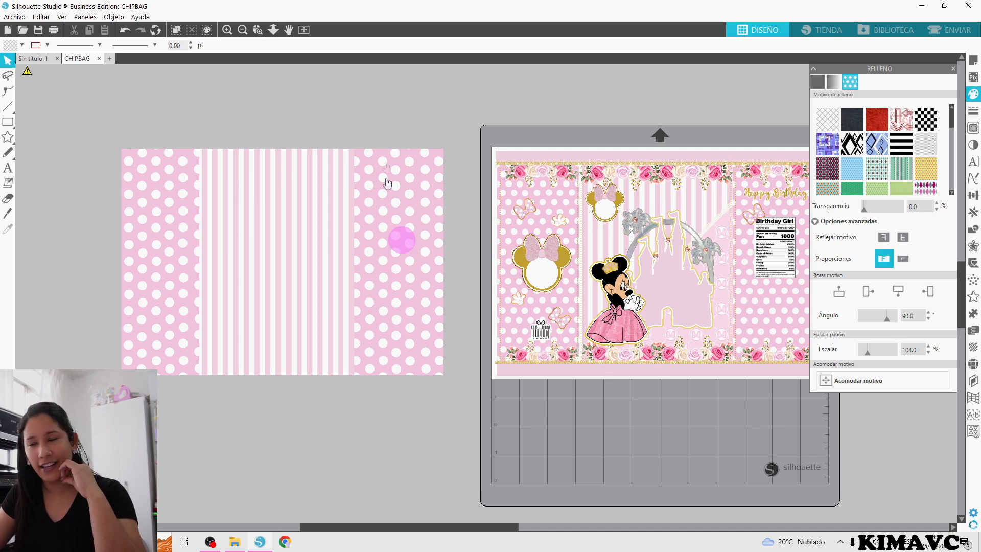
Duplicate the wide polka-dot rectangle above the layout and reduce the copy to a strip about 1.34 cm high
left_click(581, 158)
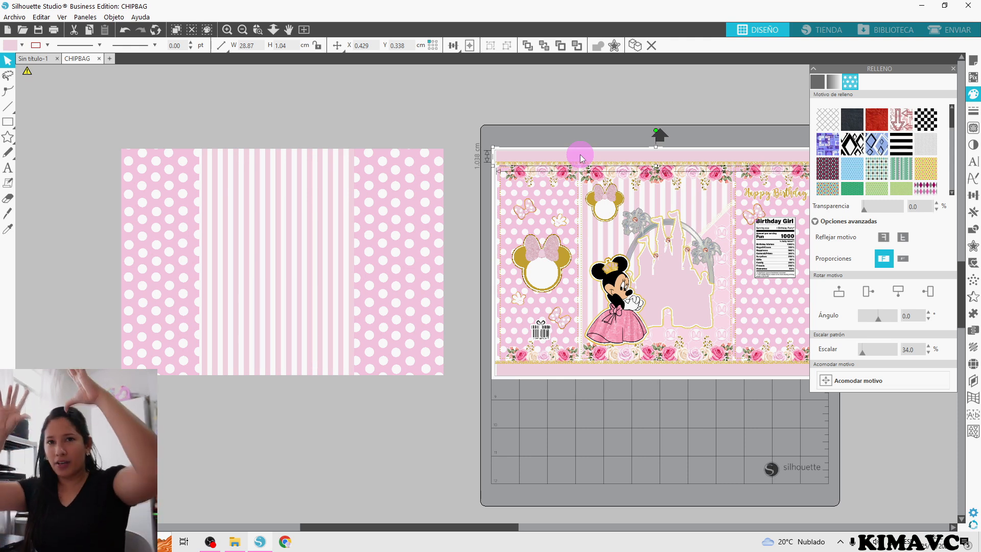
left_click(387, 162)
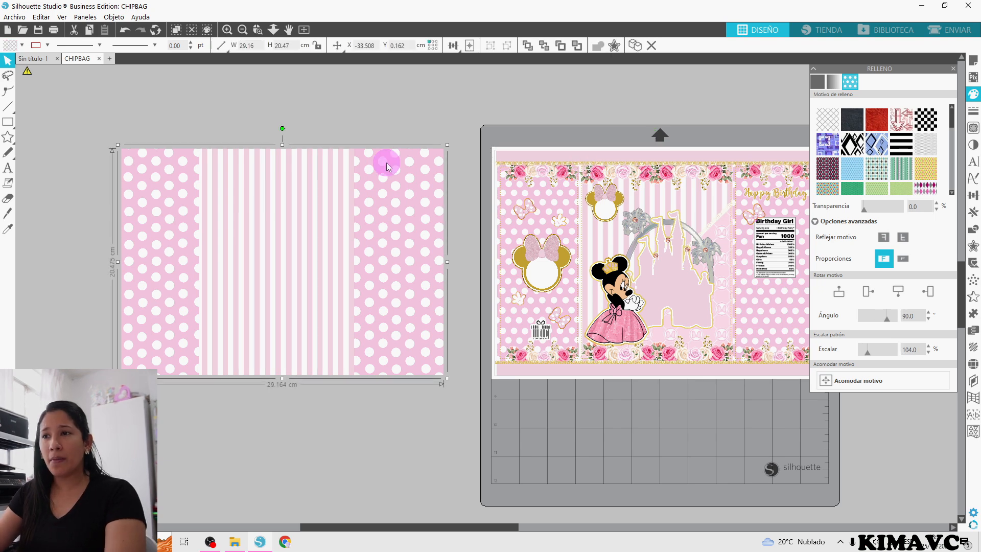
left_click(635, 45)
left_click_drag(377, 283, 386, 250)
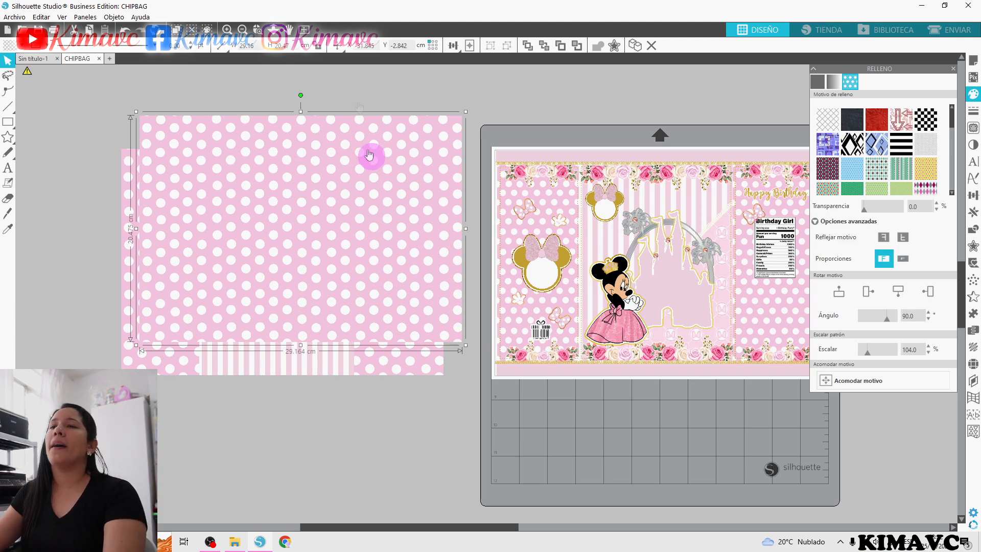
left_click_drag(301, 345, 300, 135)
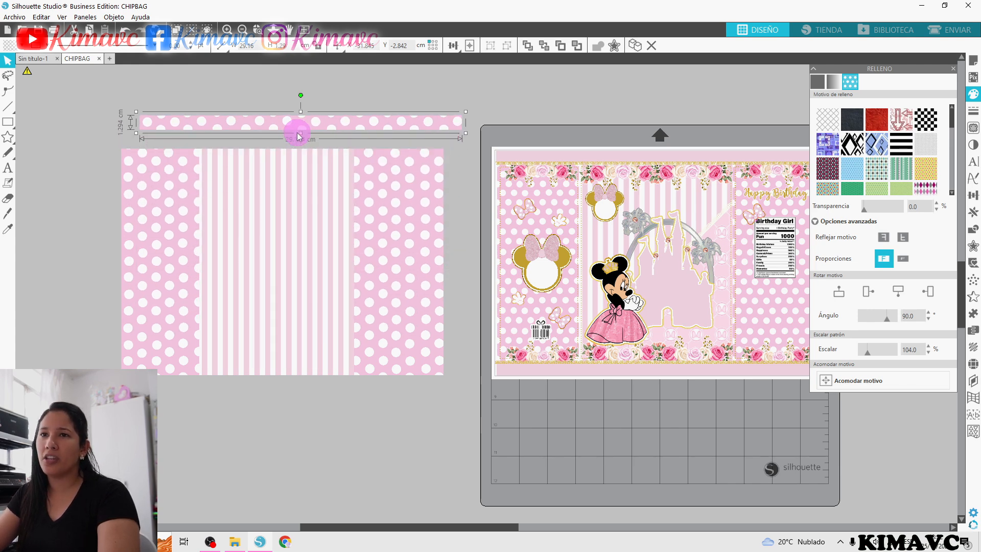
mouse_move(299, 136)
left_mouse_down()
mouse_move(265, 149)
mouse_move(259, 167)
mouse_move(289, 128)
left_mouse_up()
Fill the thin strip with the pink glitter pattern and scale the pattern to 34%
scroll(920, 166, "down", 3)
scroll(920, 166, "down", 2)
scroll(899, 169, "up", 2)
scroll(876, 170, "down", 2)
scroll(876, 170, "down", 4)
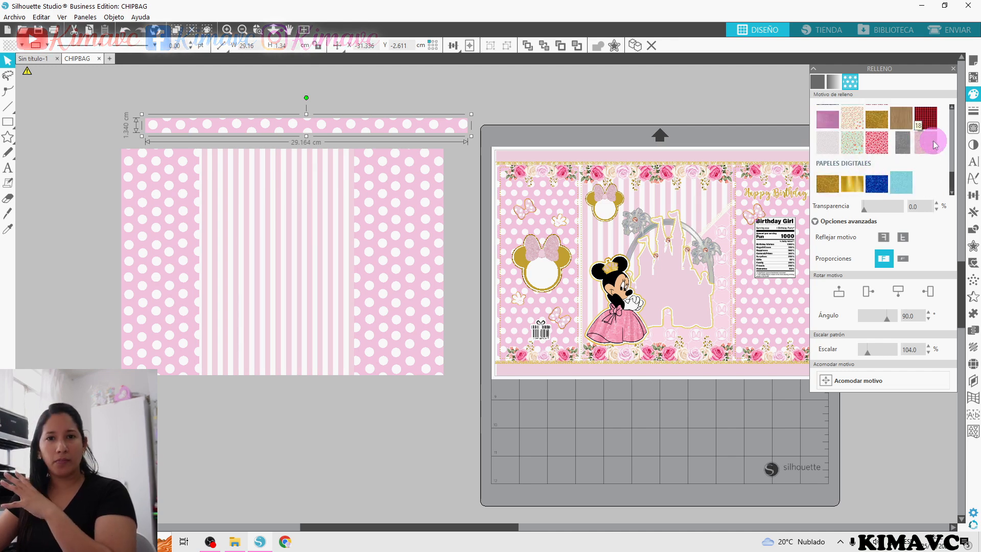
left_click(933, 144)
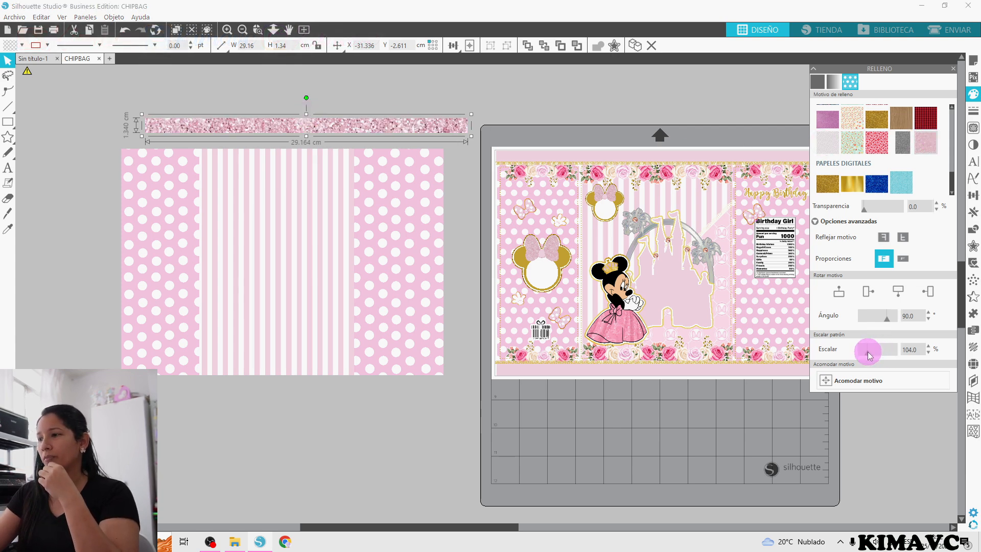
left_click_drag(870, 355, 864, 356)
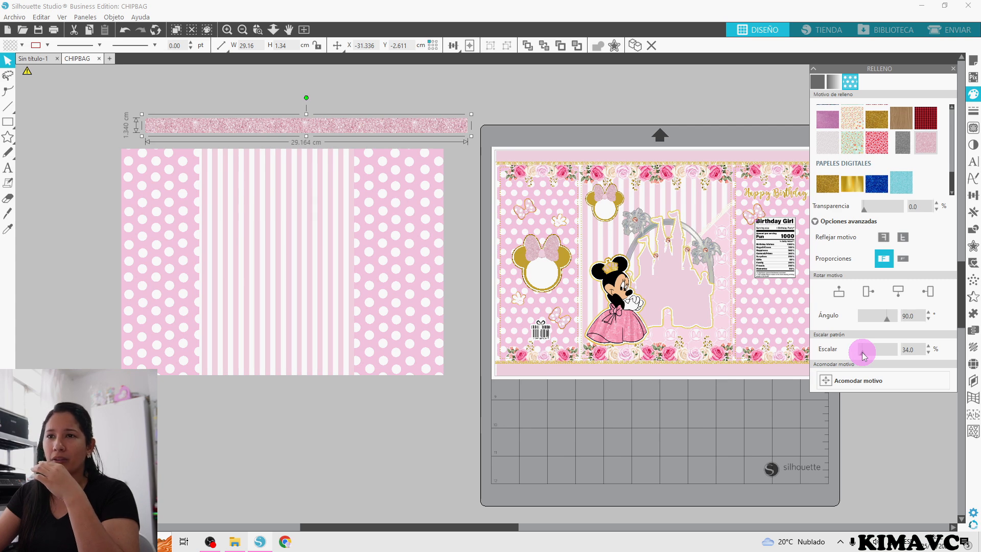
Place the glitter strip along the upper edge of the chip bag base, flush with its sides
left_click_drag(406, 122, 376, 150)
key("Left")
key("Left")
key("Left")
key("Left")
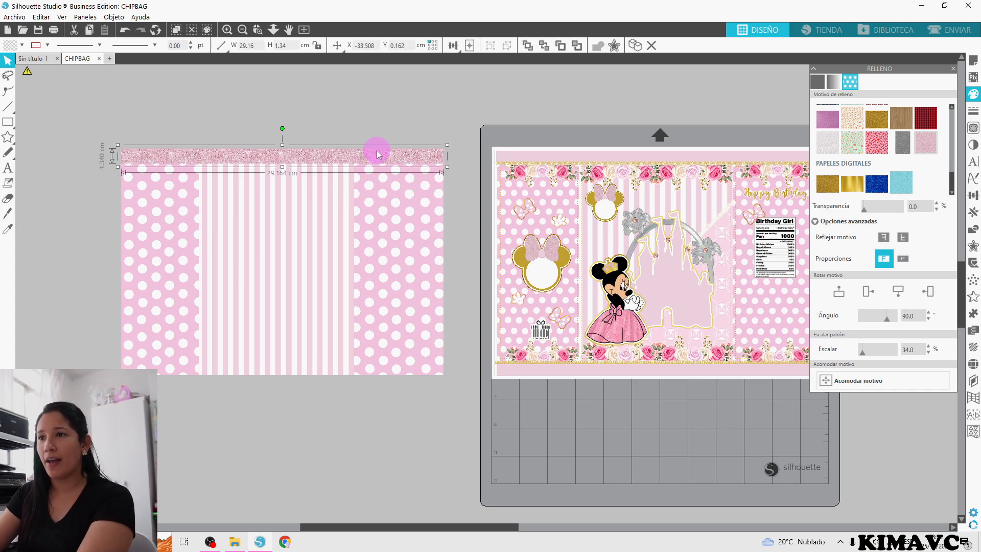
left_click(434, 124)
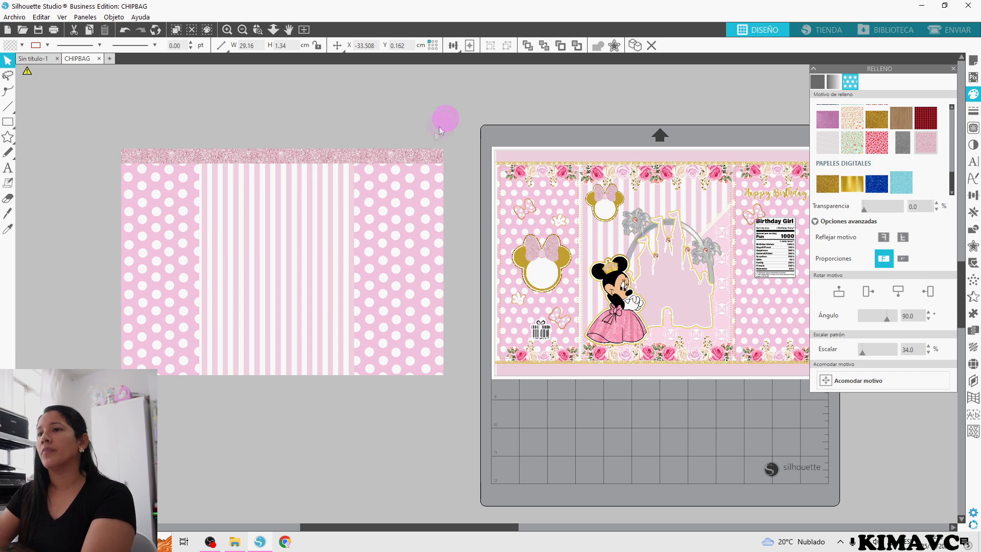
Duplicate the glitter strip and place the copy along the lower edge of the chip bag base
left_click(421, 161)
left_click(634, 45)
left_click_drag(417, 156, 407, 367)
left_click(425, 437)
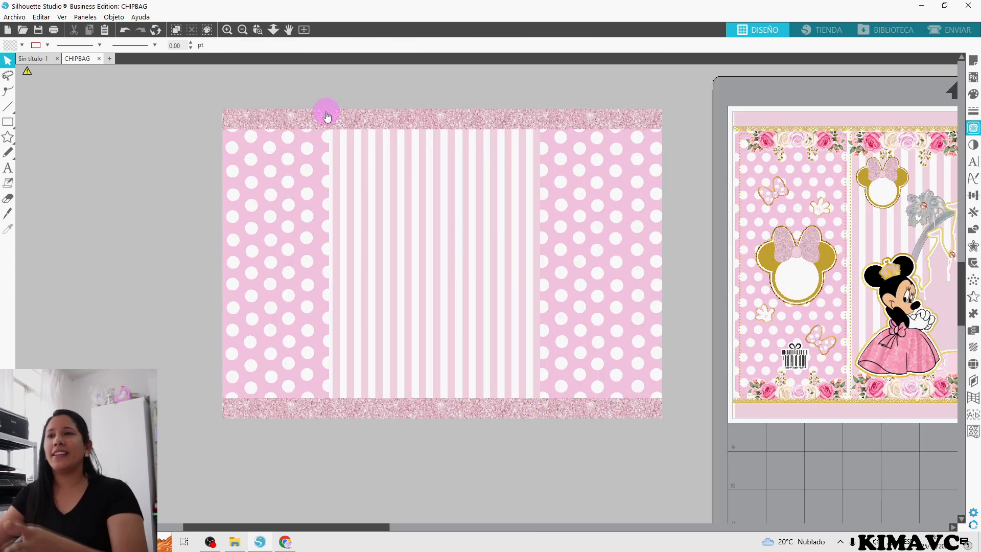
Move the example design's gold lace border onto the upper edge of the lower glitter strip and enlarge it to about 44 cm wide
left_click(324, 118)
left_click(409, 401)
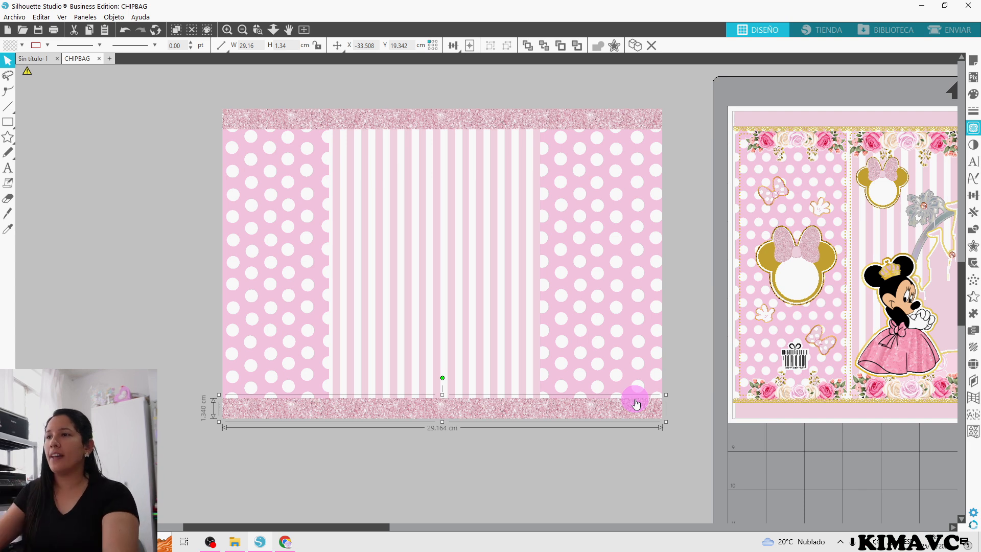
left_click(771, 404)
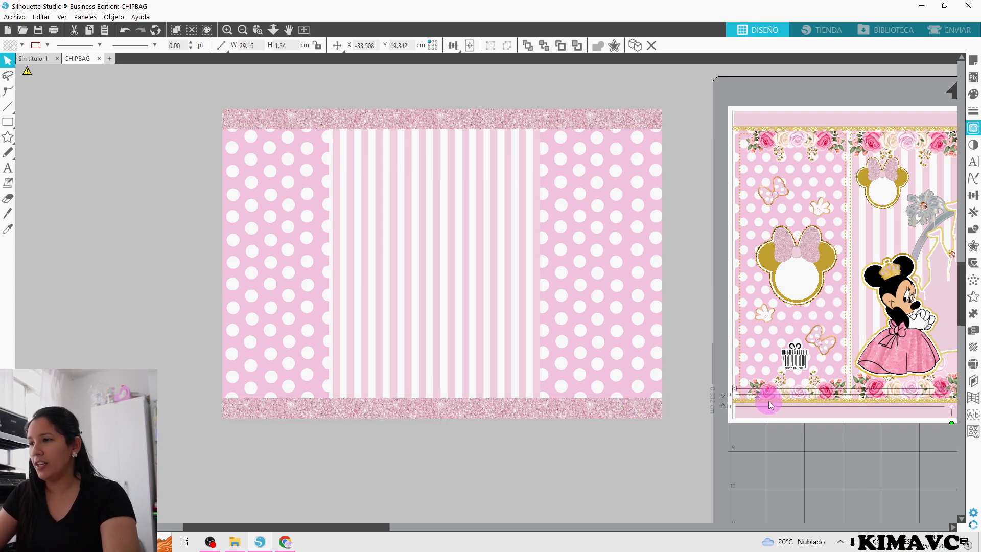
left_click_drag(771, 405, 225, 506)
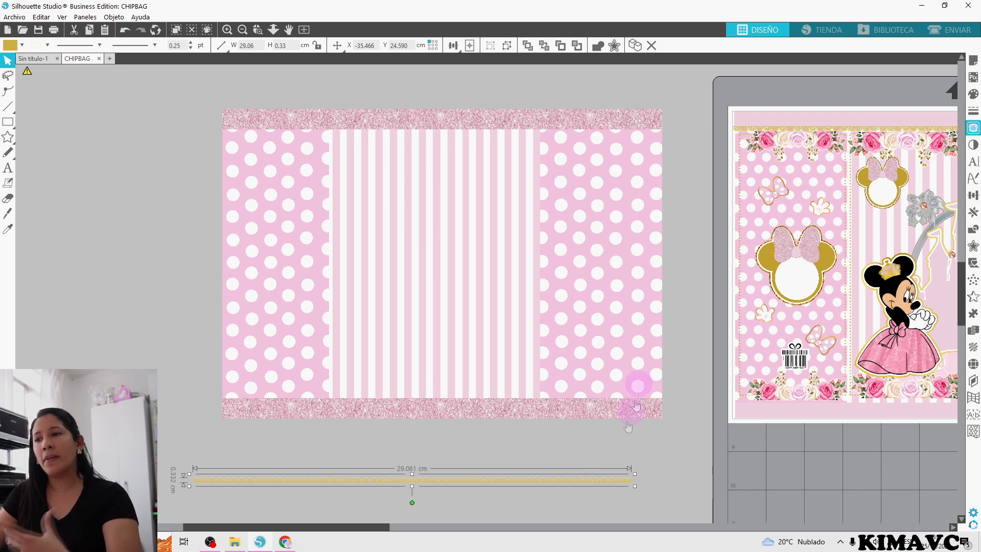
left_click_drag(595, 481, 624, 397)
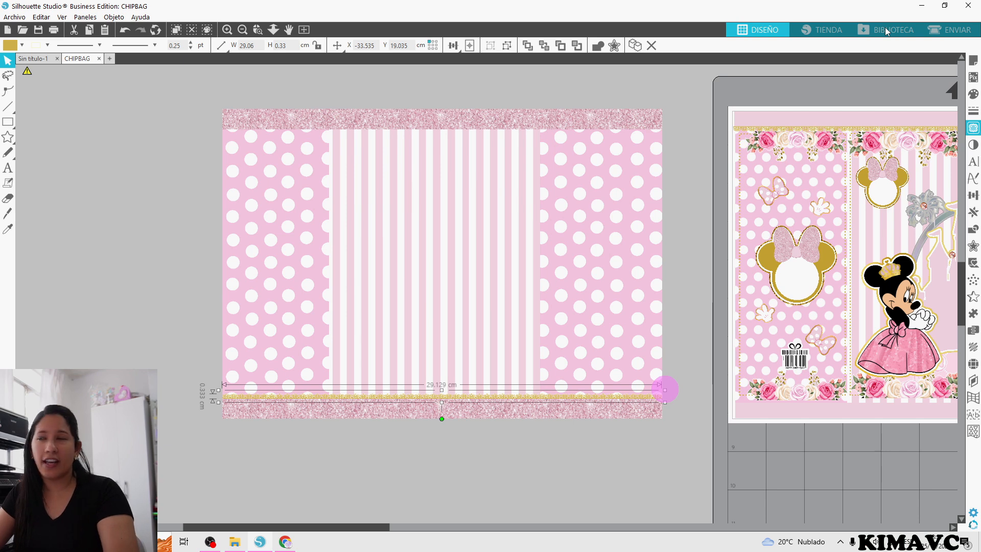
left_click_drag(665, 390, 886, 28)
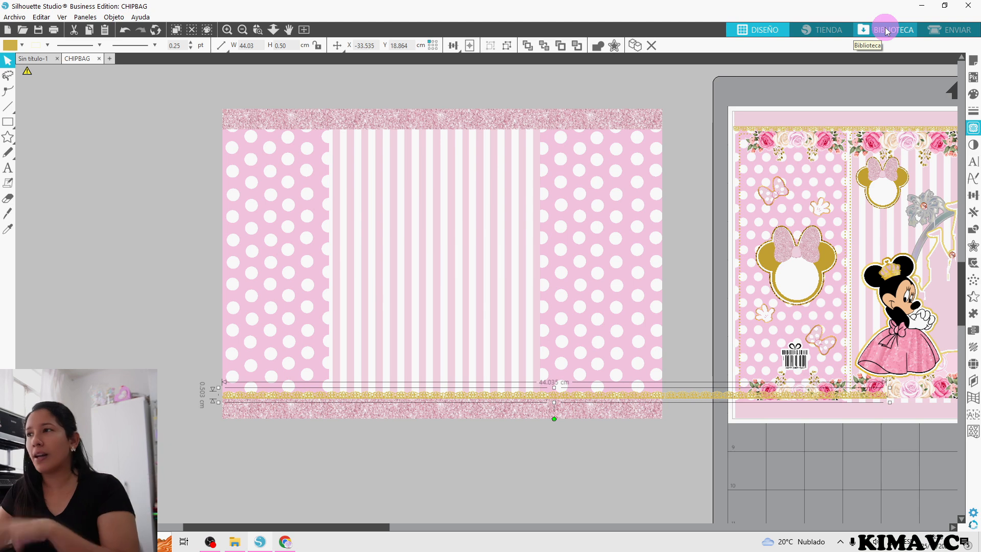
Browse the recent downloads in the library for border designs, and open the Bordes y etiquetas folder
left_click(886, 30)
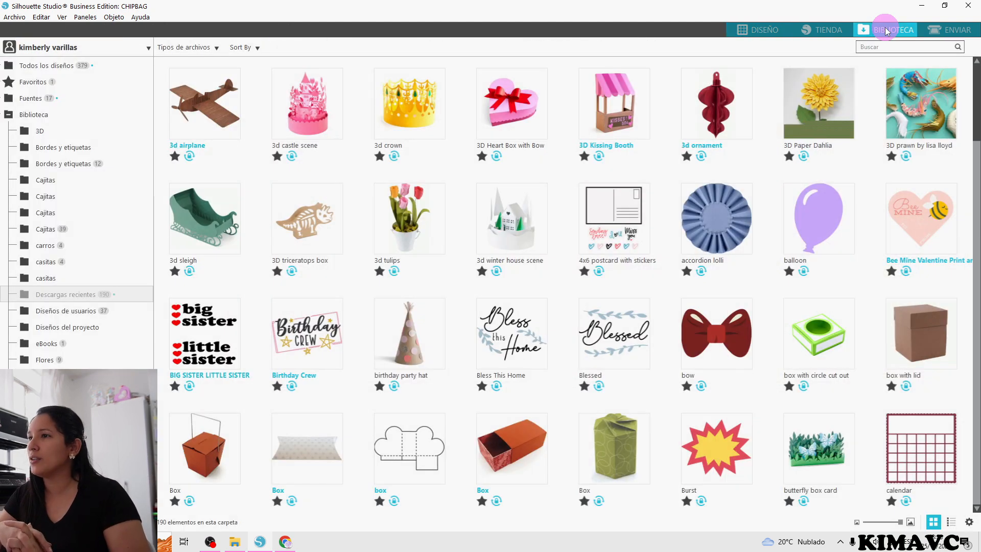
scroll(567, 266, "down", 3)
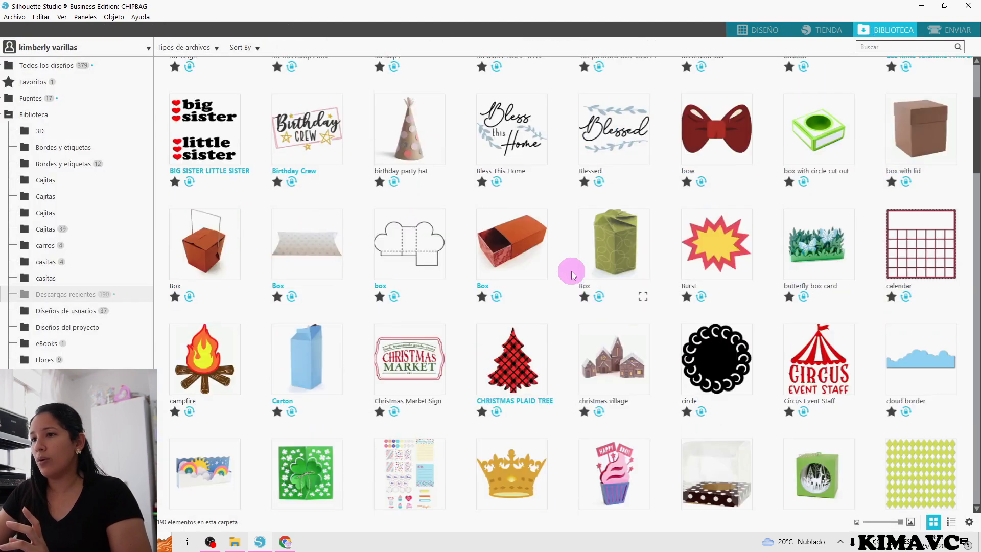
scroll(561, 279, "down", 12)
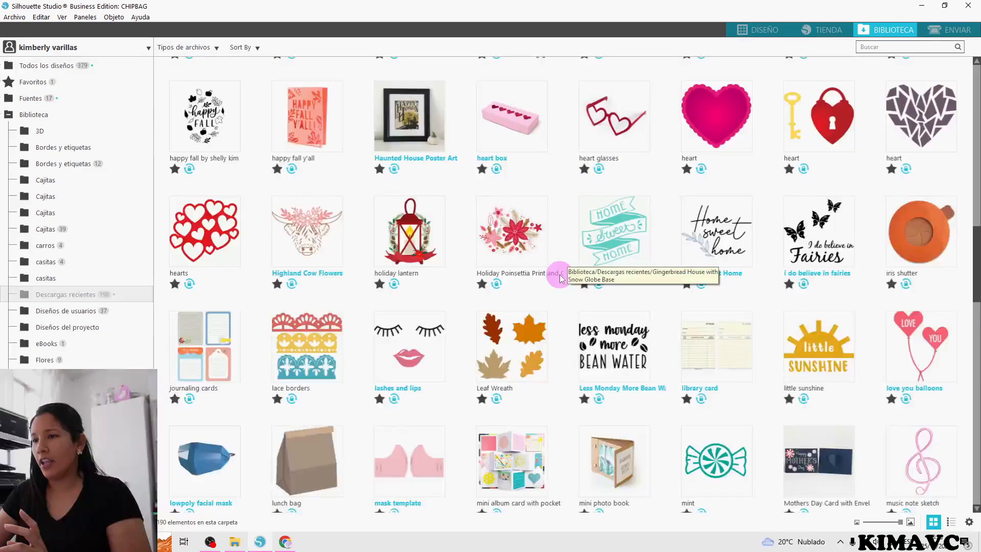
scroll(560, 280, "down", 10)
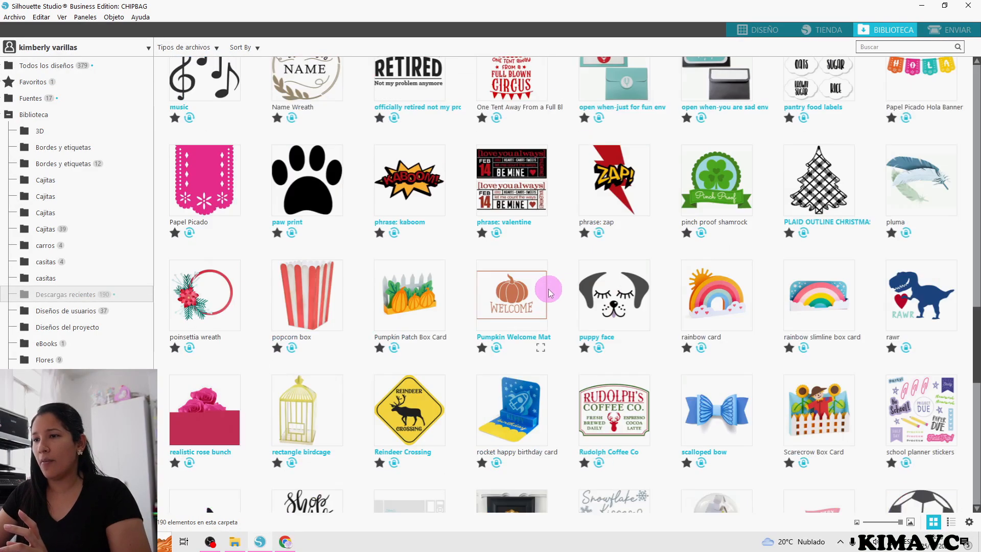
scroll(549, 293, "down", 10)
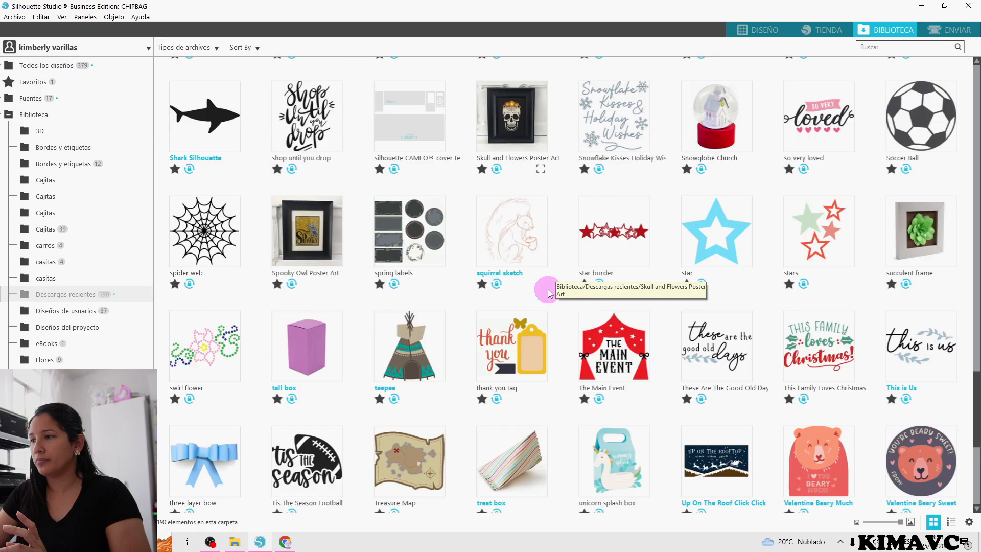
scroll(550, 292, "down", 3)
scroll(550, 292, "up", 20)
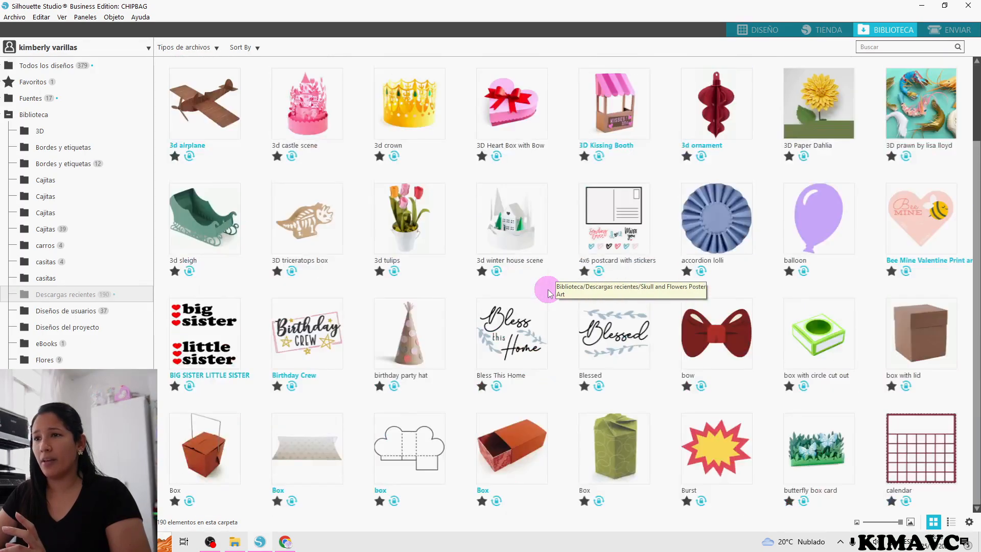
left_click(61, 166)
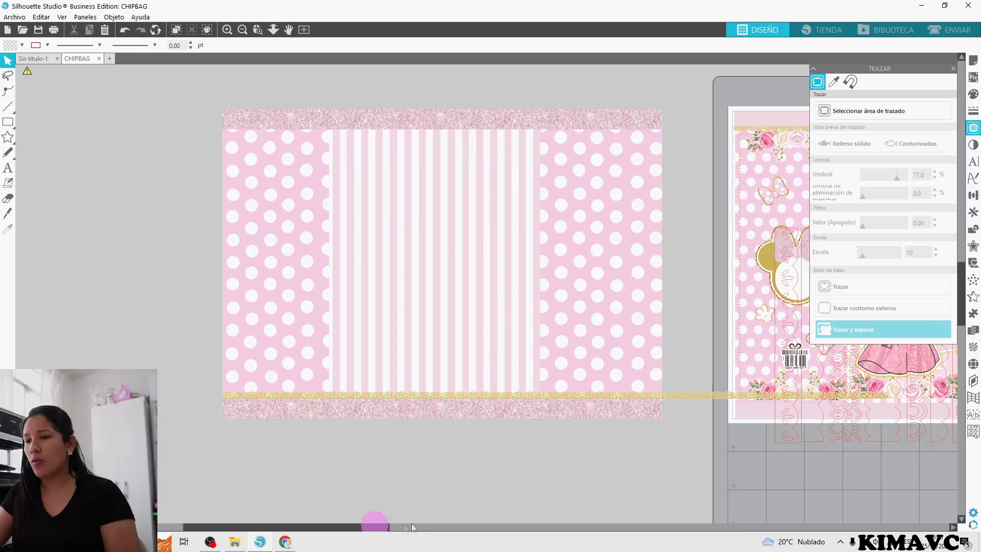
Move the set of red border outlines to the empty area below the example page and ungroup it
left_click_drag(376, 521, 567, 436)
left_click(568, 435)
left_click(607, 400)
left_click(616, 435)
left_click_drag(670, 447, 700, 544)
scroll(604, 445, "down", 4)
left_click_drag(593, 388, 592, 465)
right_click(591, 465)
left_click(683, 309)
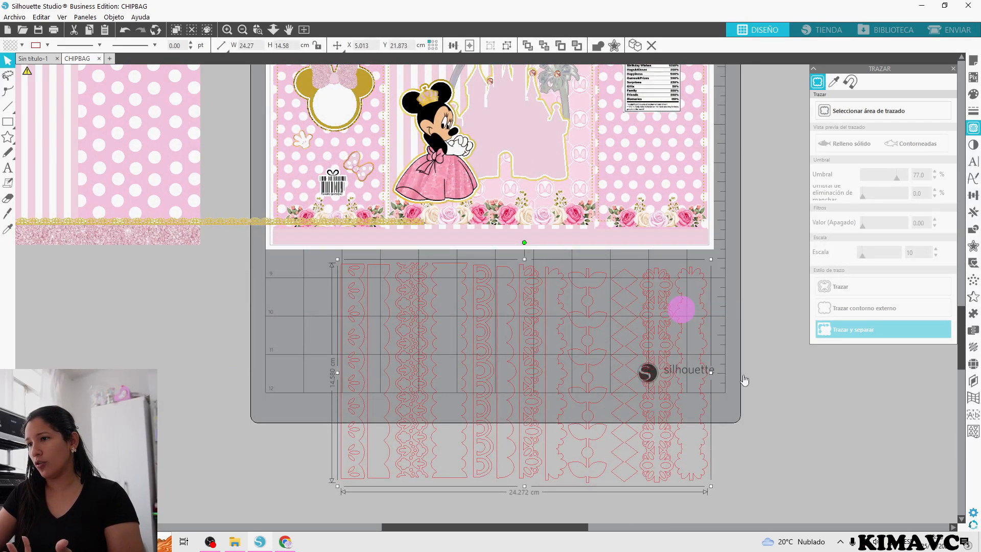
Fill the ornate lace border, second from the right end of the set, with gold
left_click(663, 299)
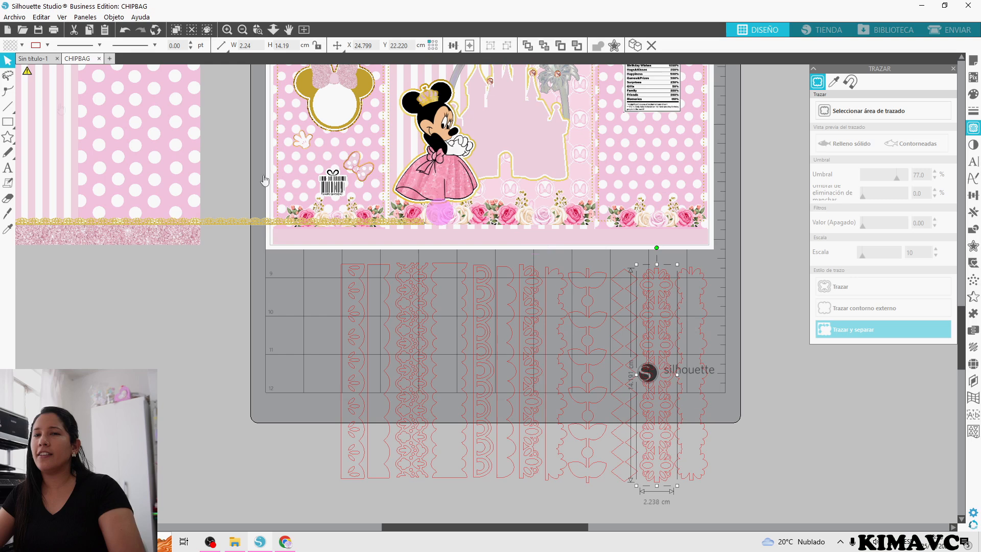
left_click(21, 45)
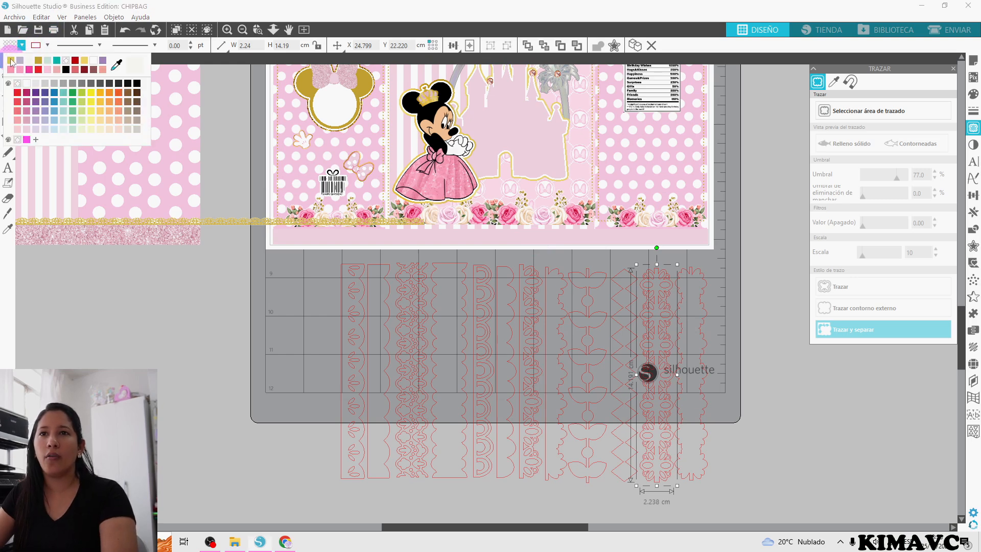
left_click(38, 60)
left_click(803, 409)
Move the gold lace border out to the left of the set and rotate it 90 degrees to lie horizontally
left_click_drag(656, 397, 288, 365)
left_click(285, 233)
left_click_drag(284, 211, 466, 331)
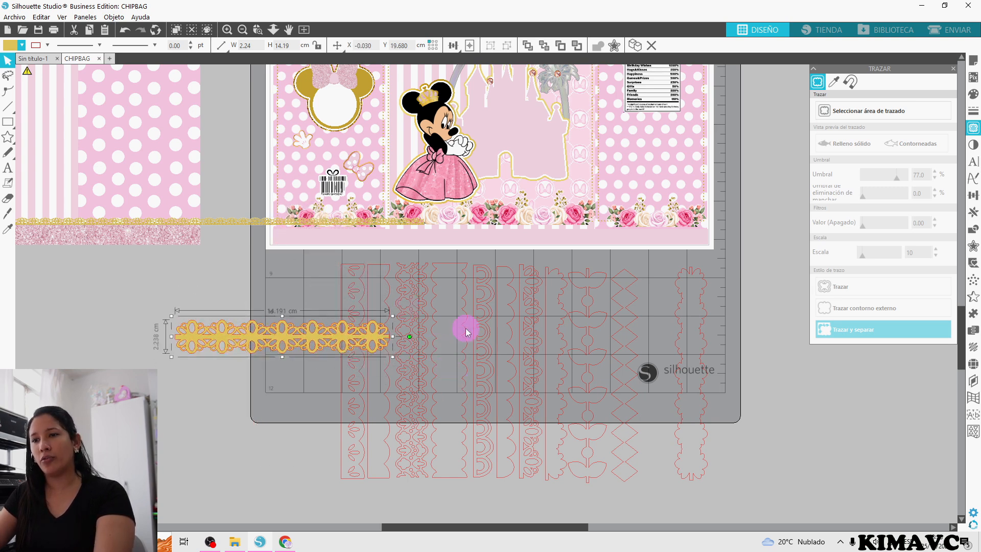
Shrink the horizontal gold border to about 5.41 cm long and remove its red outline
left_click_drag(392, 316, 260, 337)
left_click(22, 45)
left_click(51, 87)
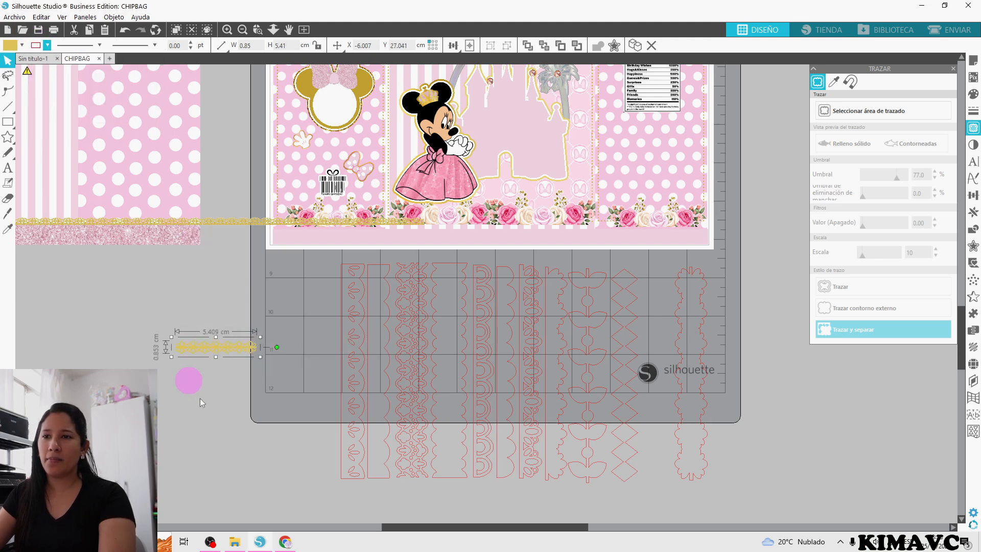
Place the short gold lace border along the bottom glitter strip's upper edge and duplicate it twice to the left
left_click_drag(207, 347, 198, 303)
left_click_drag(181, 219, 183, 222)
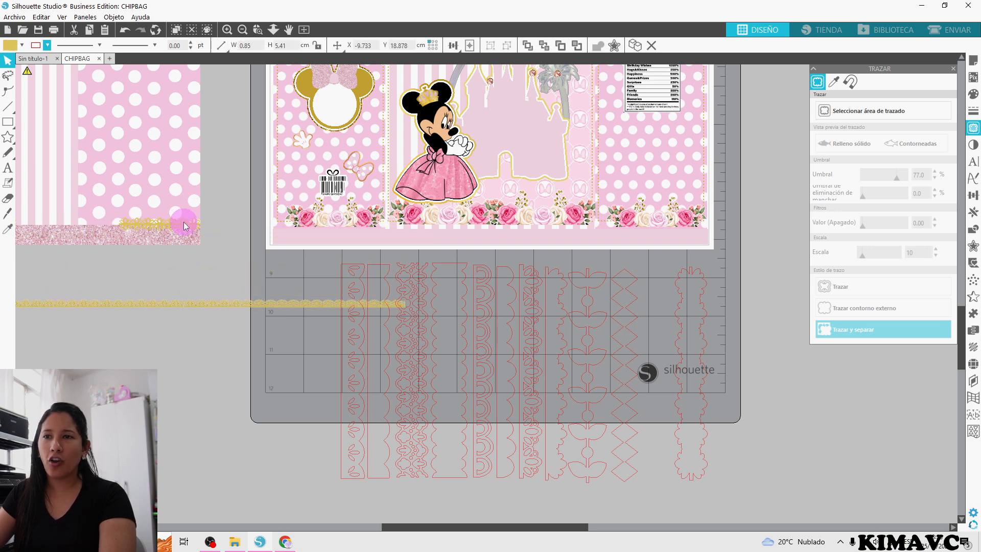
left_click(975, 214)
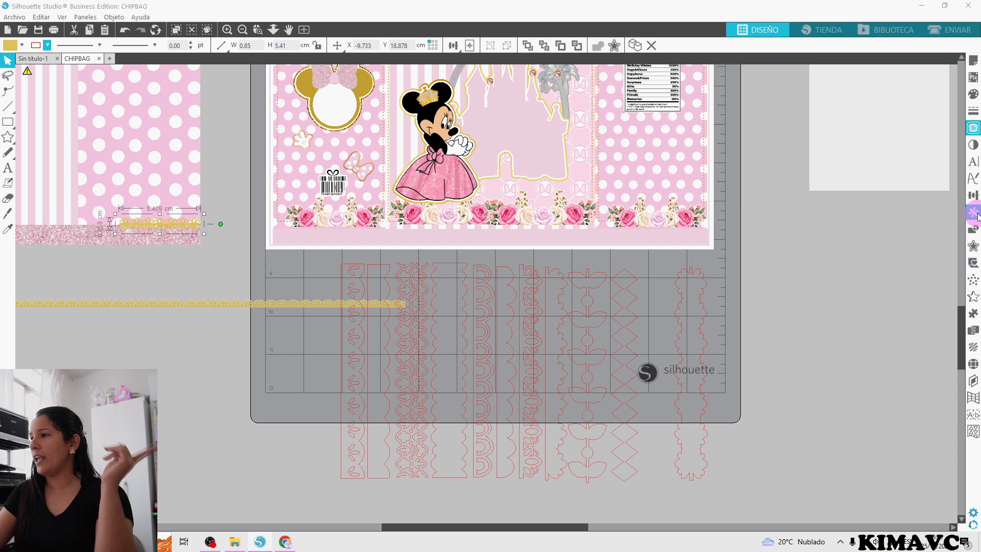
left_click(881, 113)
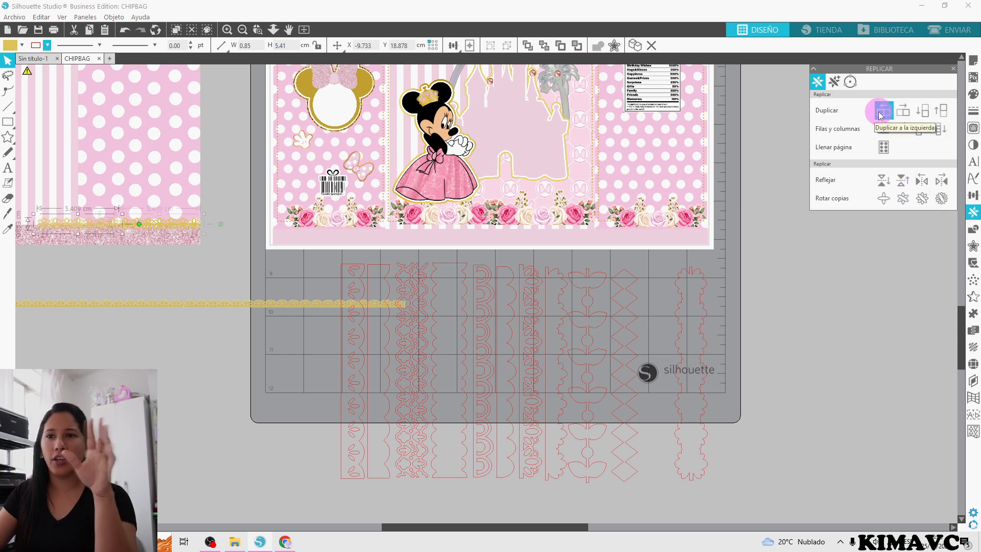
left_click(881, 113)
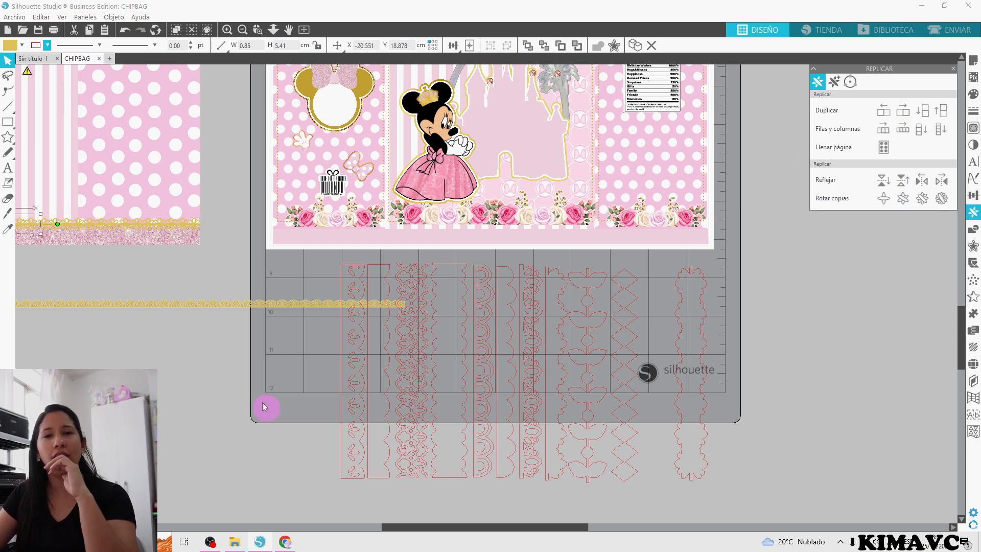
left_click(110, 258)
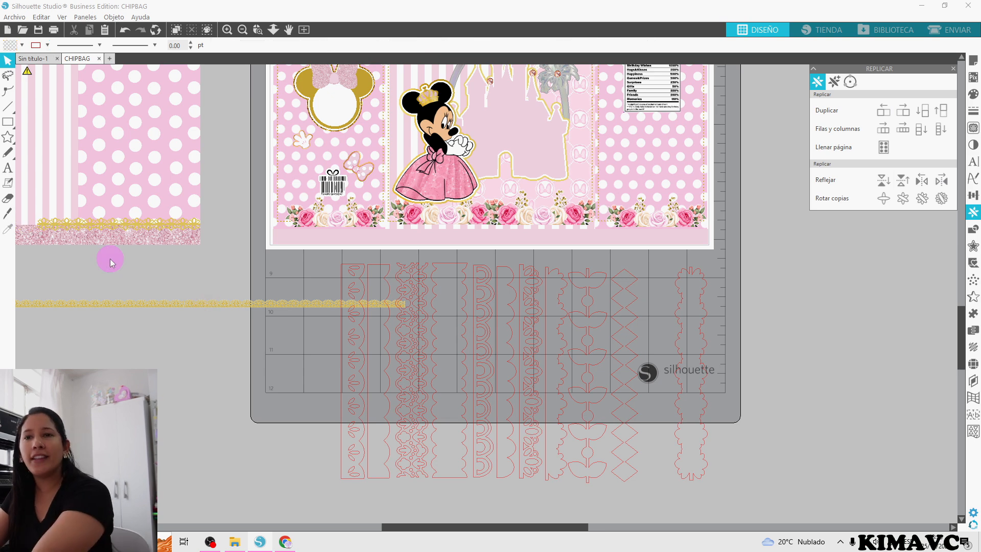
Place the long gold lace border along the bottom glitter strip's upper edge and delete the remaining red border outlines
left_click_drag(179, 301, 15, 218)
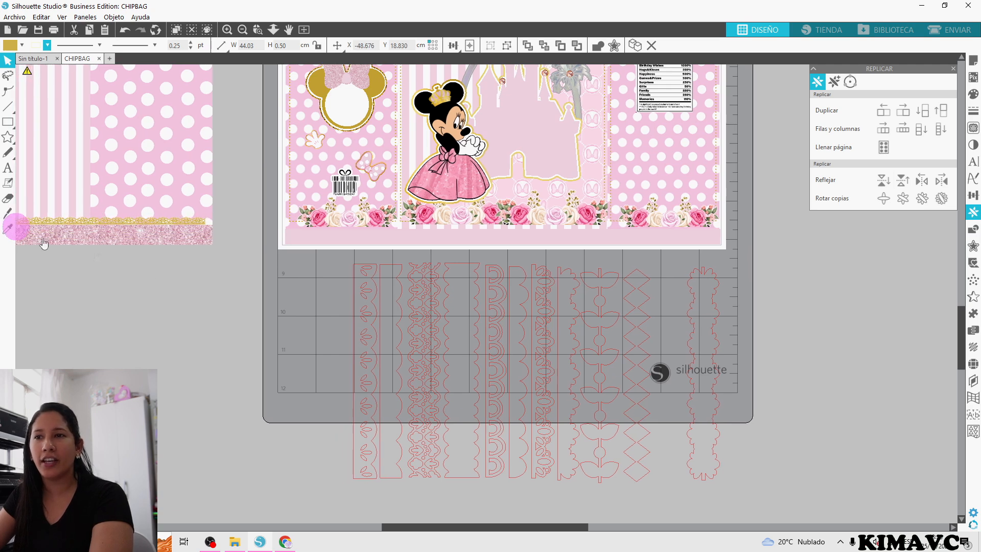
left_click_drag(225, 299, 841, 367)
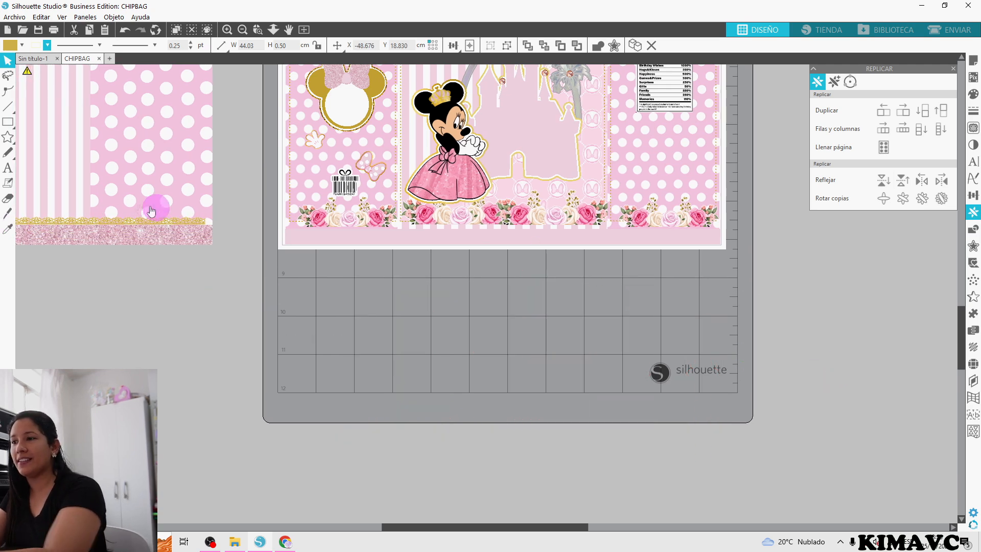
key("Delete")
Shift the gold lace border past both sides of the layout, cut it with the Knife at each edge and delete the excess
left_click_drag(441, 523, 307, 509)
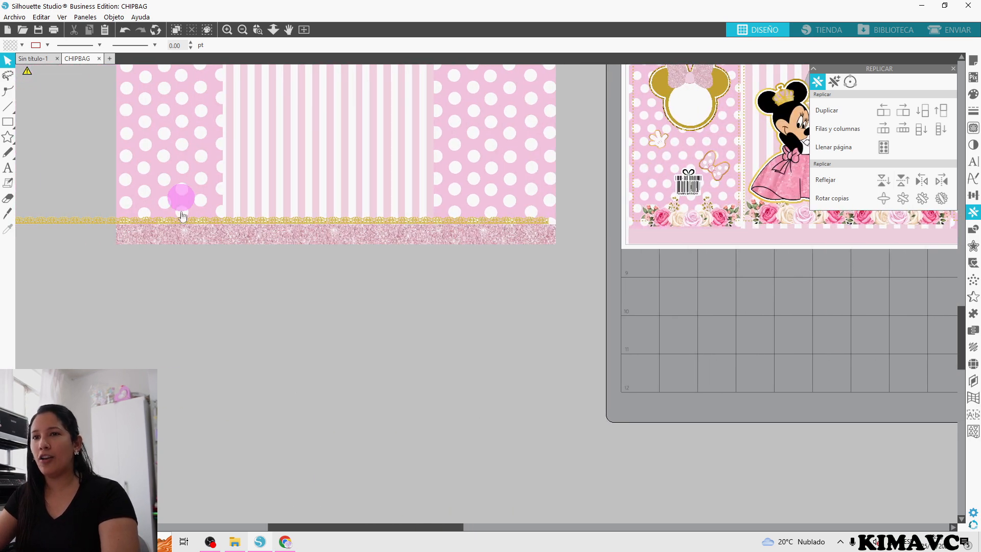
scroll(163, 215, "up", 1)
left_click_drag(93, 242, 158, 250)
left_click_drag(432, 532, 413, 526)
left_click(7, 213)
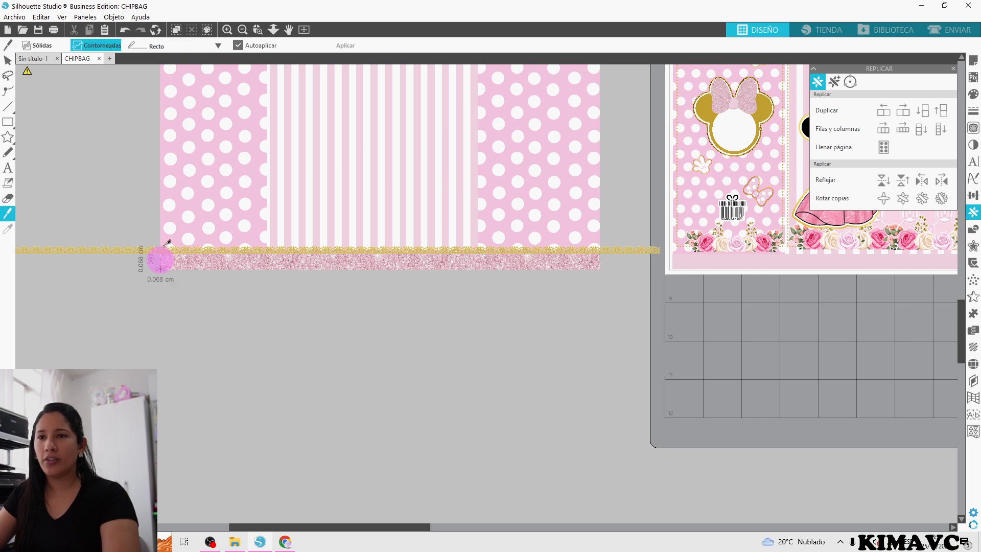
left_click_drag(411, 250, 614, 250)
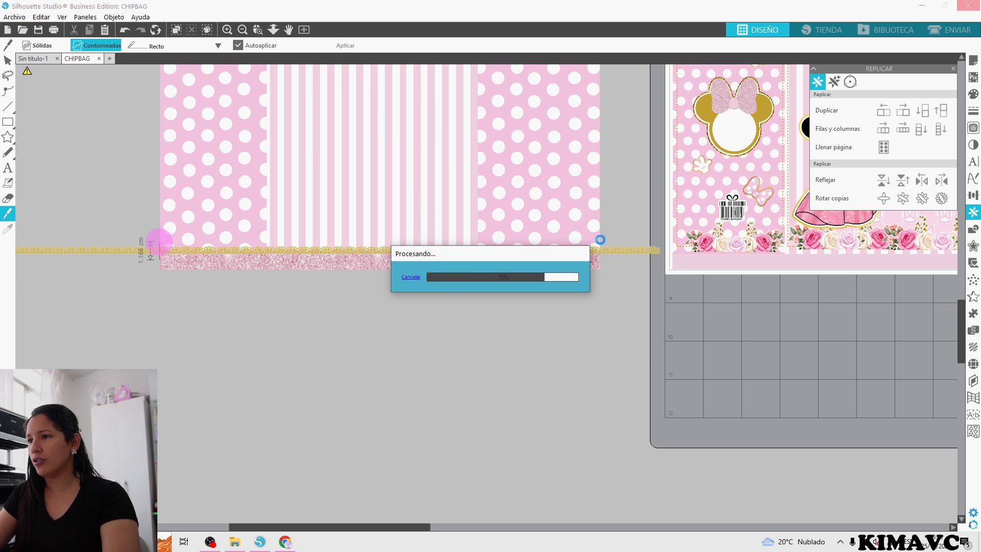
left_click(100, 295)
left_click(617, 250)
key("Delete")
Select all the gold lace pieces along the bottom strip and group them
scroll(237, 320, "up", 2)
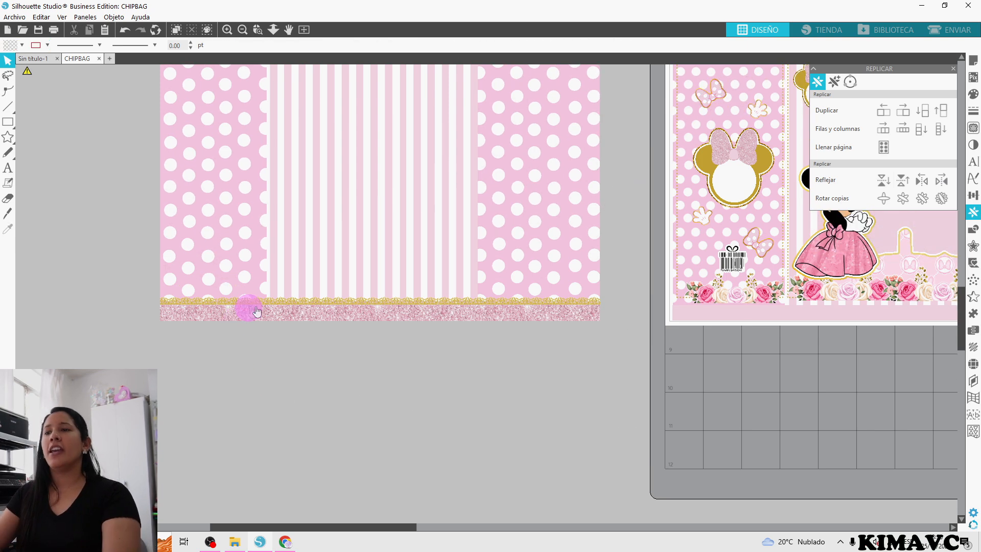
scroll(251, 311, "up", 1)
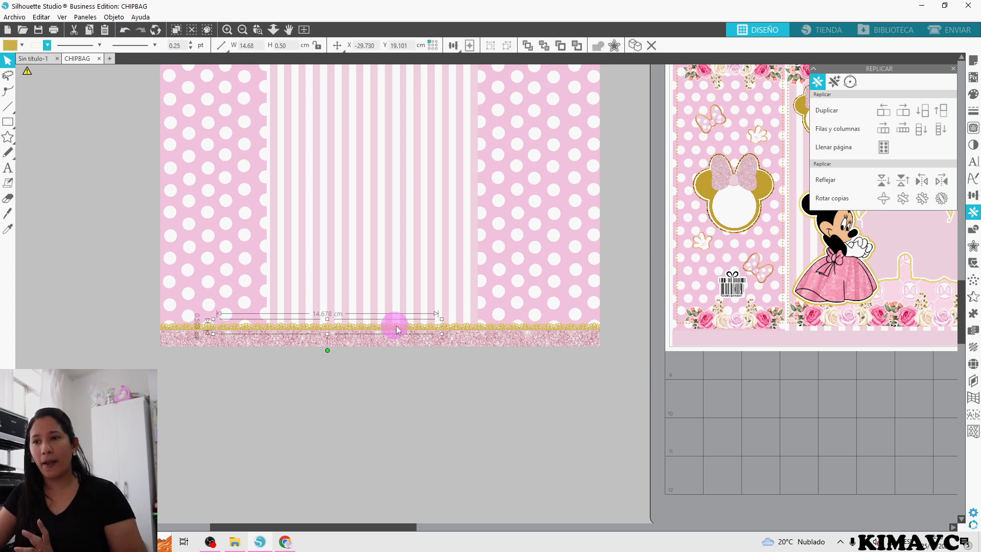
left_click(448, 330)
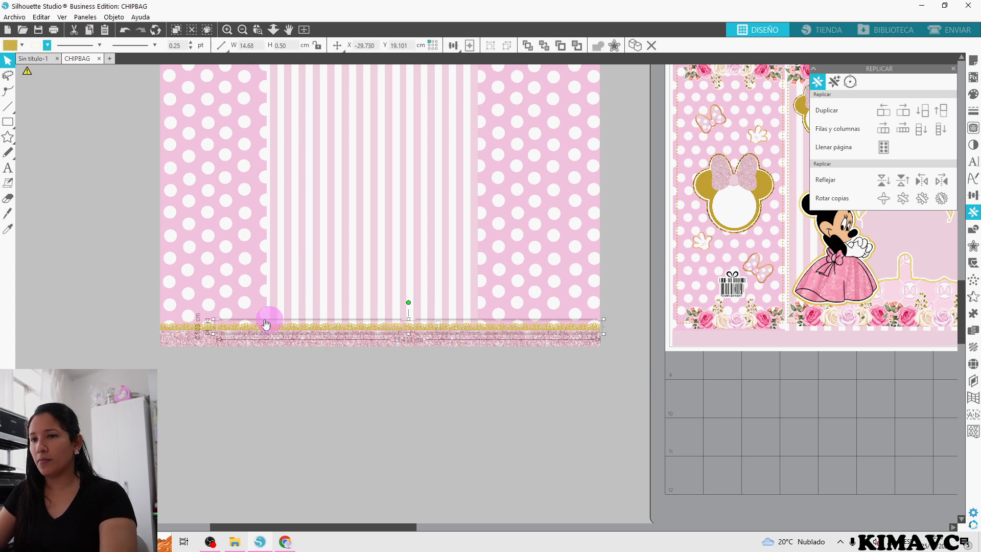
left_click(237, 330, "shift")
left_click(262, 328, "shift")
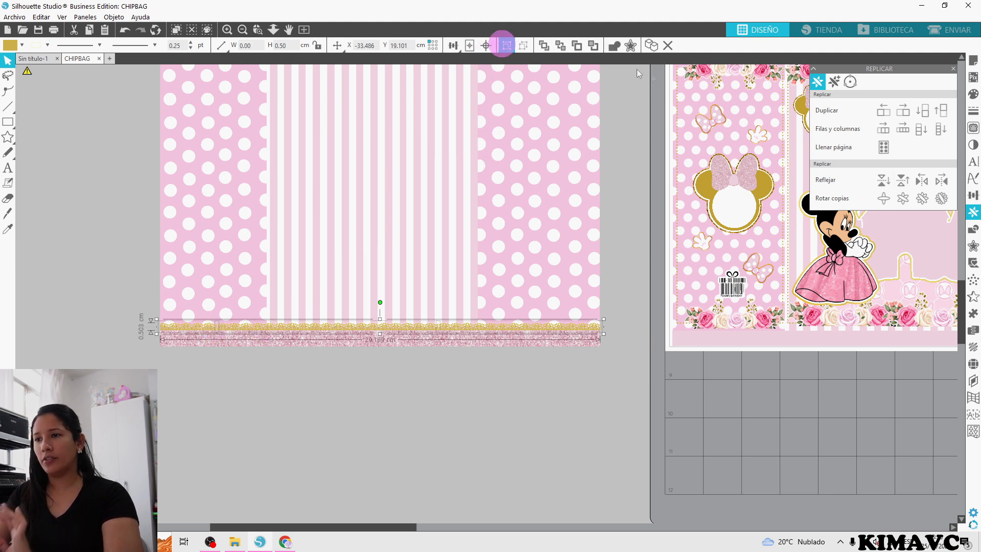
Copy the grouped gold lace border and place the copy along the lower edge of the top glitter strip
left_click(557, 329)
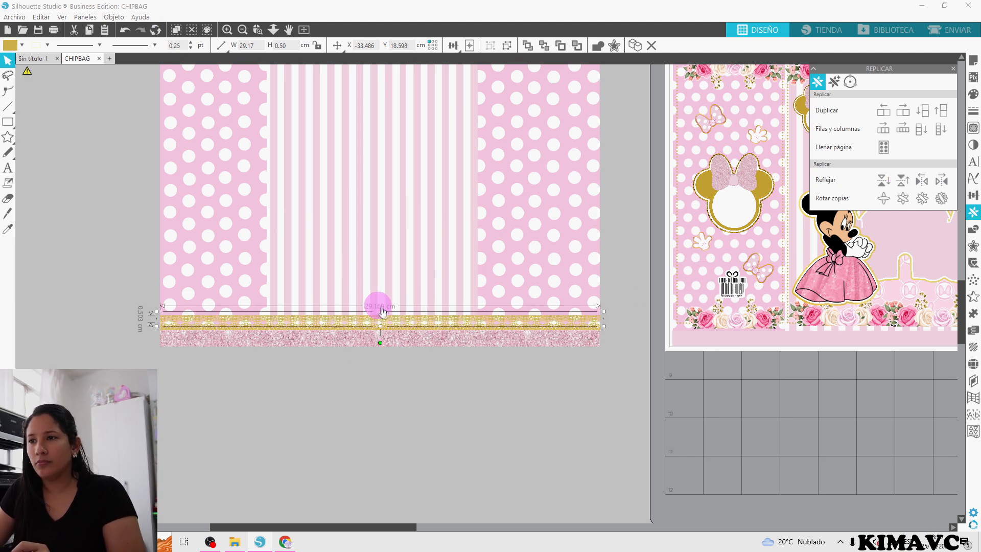
left_click_drag(398, 325, 400, 105)
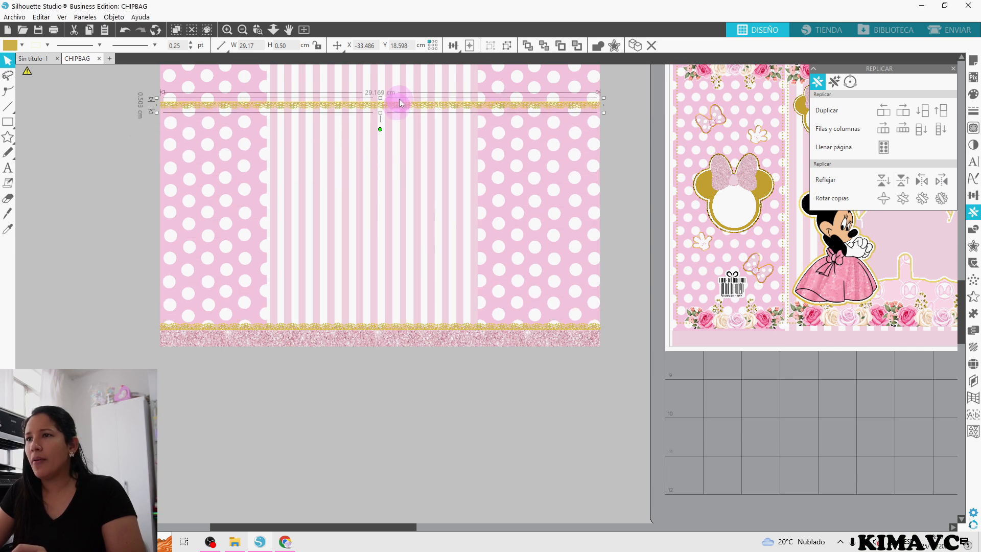
scroll(404, 162, "up", 2)
scroll(404, 163, "up", 2)
left_click_drag(393, 205, 394, 164)
left_click(477, 97)
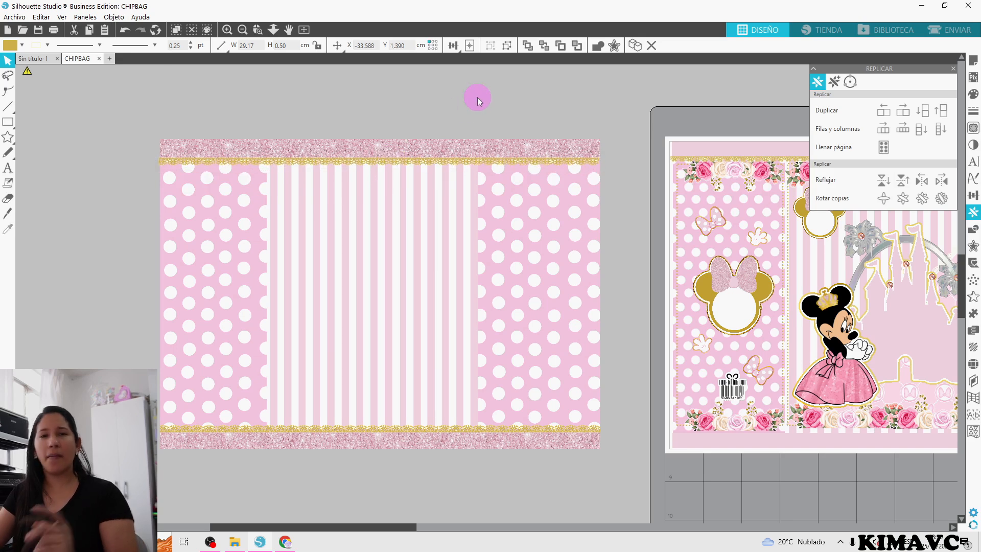
Copy the example's rose garland to the top of the left polka-dot panel and again to the top of the right one
left_click(719, 177)
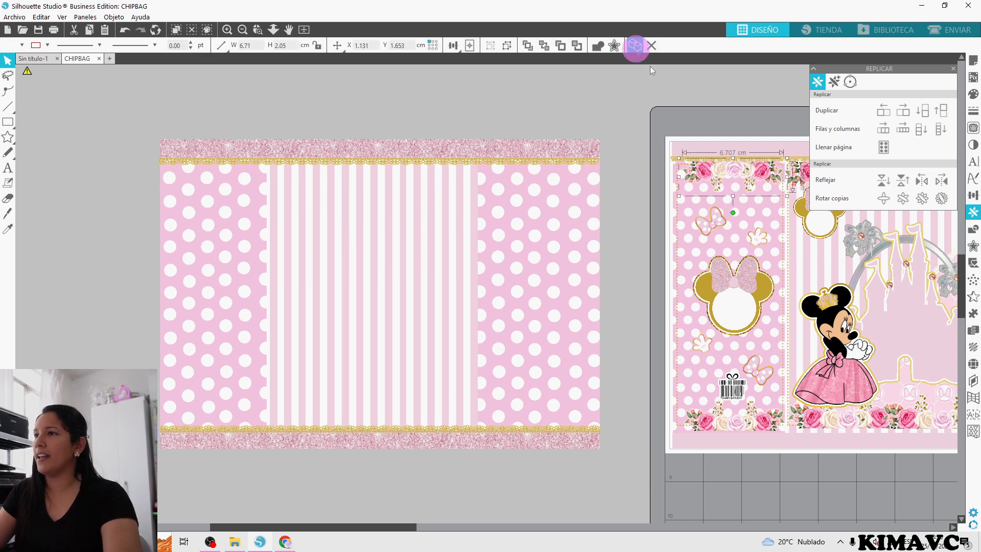
left_click_drag(757, 179, 768, 179)
left_click_drag(576, 177, 237, 177)
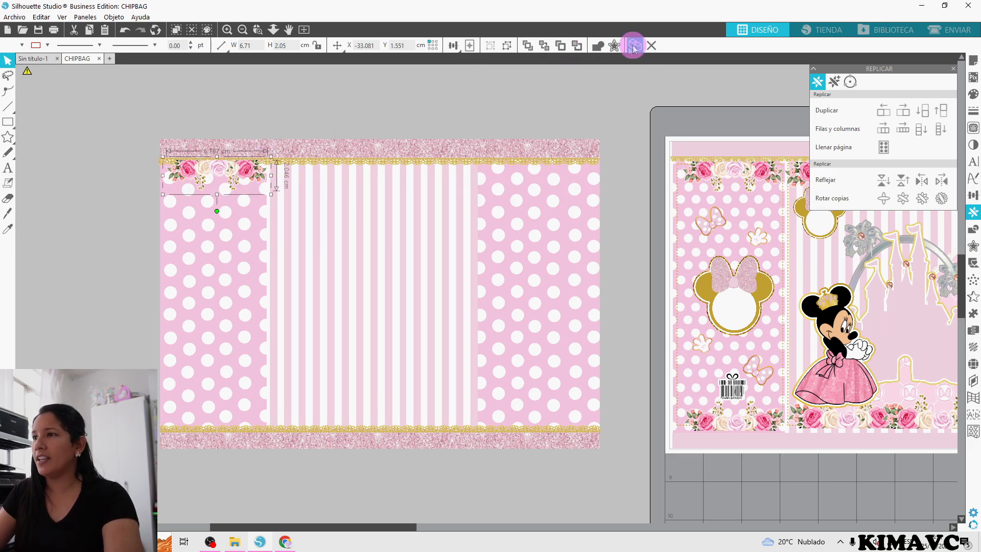
left_click_drag(245, 174, 558, 173)
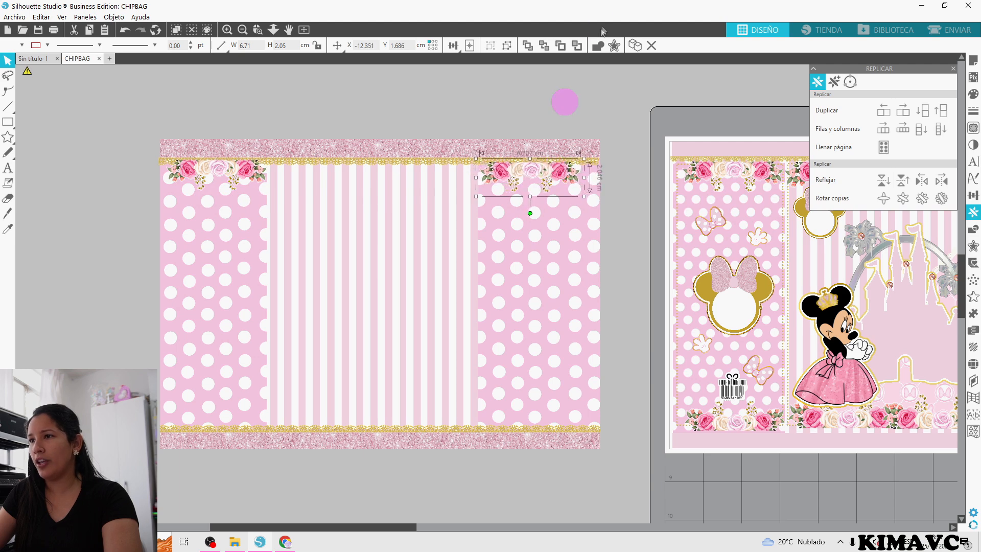
Mirror both rose garlands downward and place the copies just above the bottom gold lace border
left_click(237, 174, "shift")
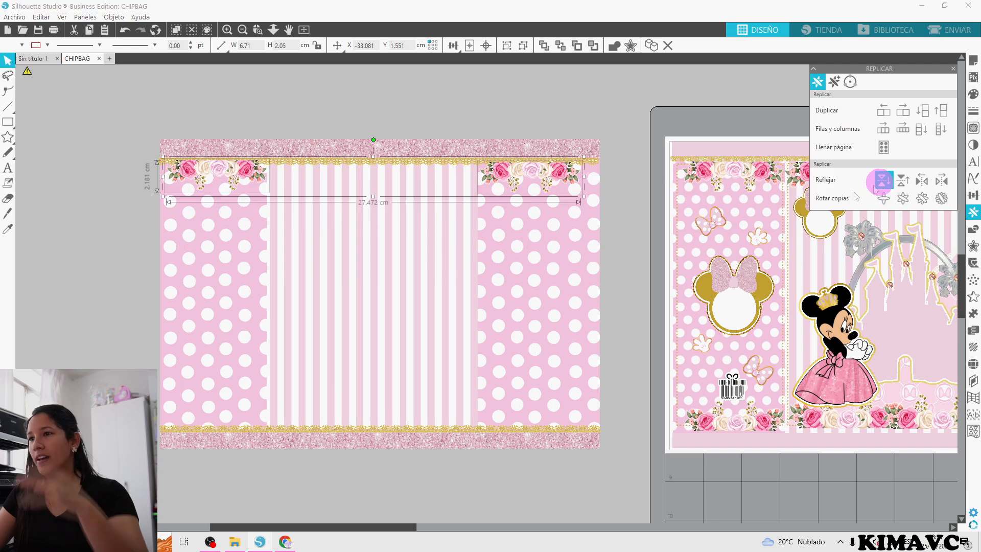
left_click_drag(514, 189, 532, 420)
left_click(606, 102)
left_click(599, 481)
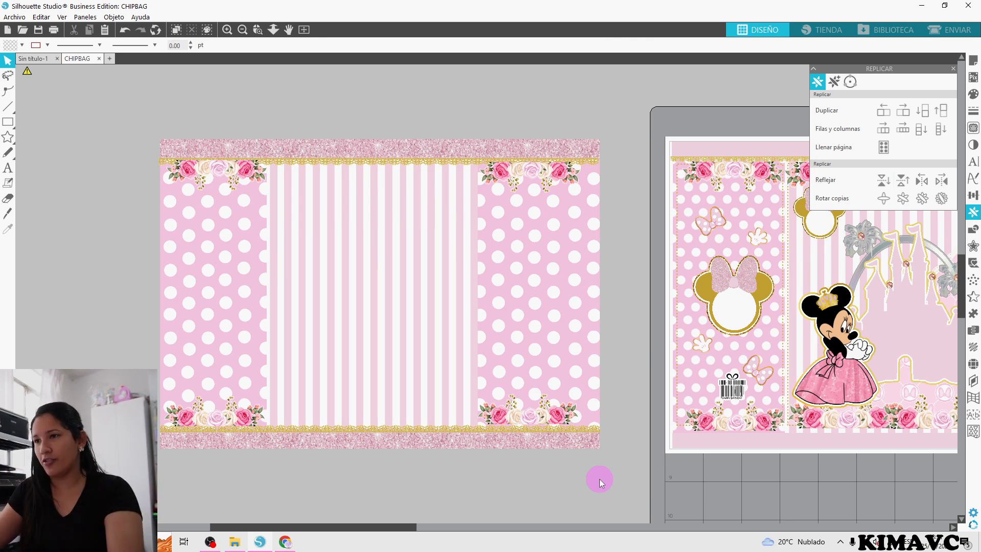
Duplicate the central striped panel and move the copy to the empty area below the layout
left_click_drag(380, 527, 409, 528)
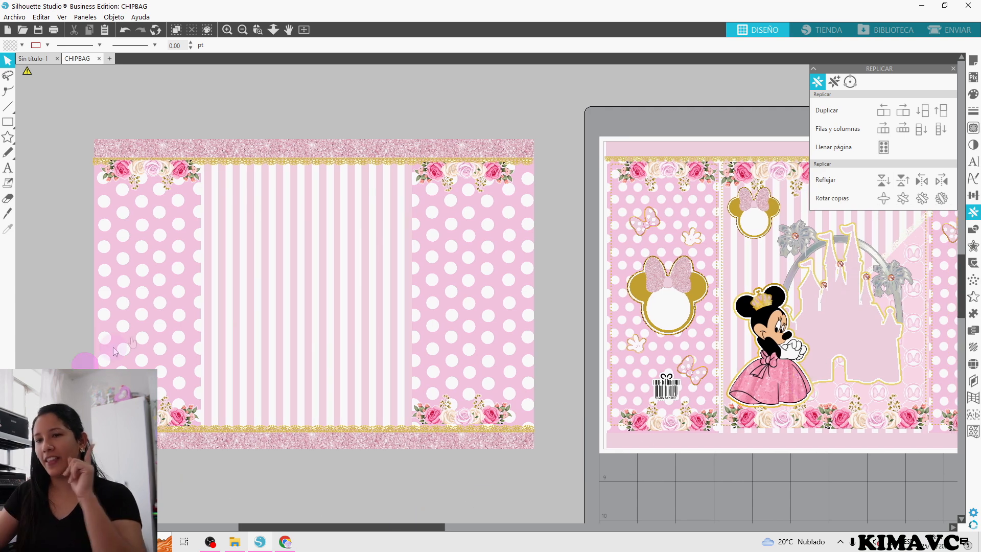
left_click(271, 276)
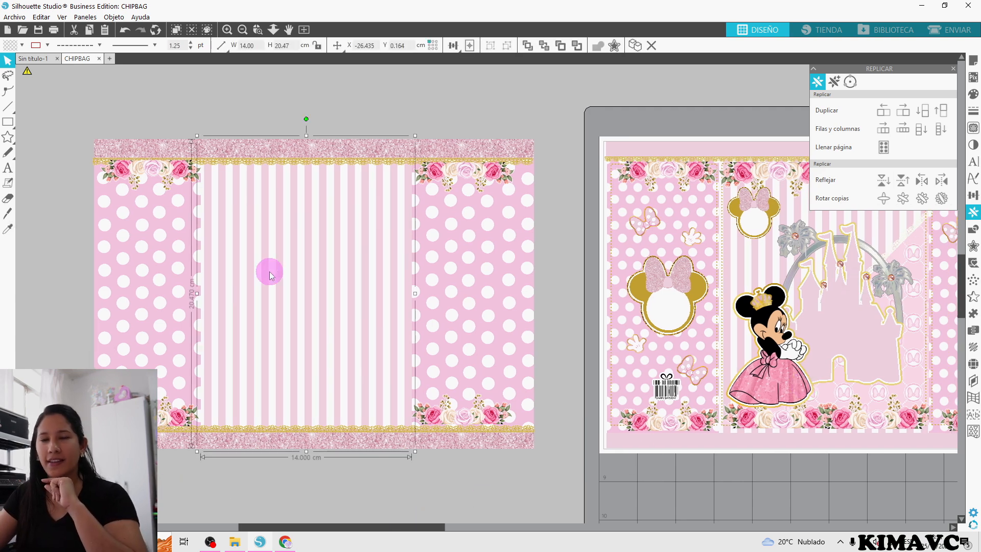
left_click(635, 44)
left_click_drag(302, 186, 276, 334)
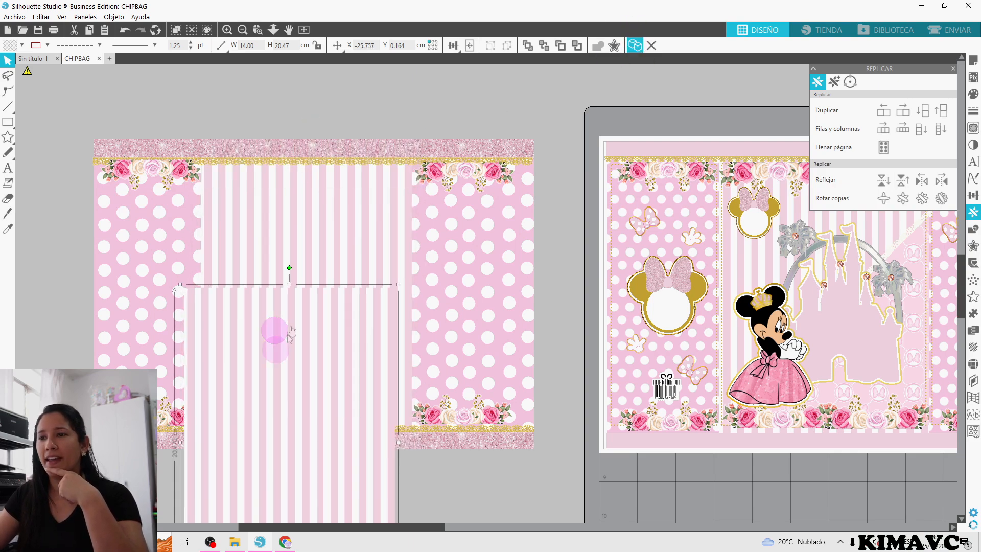
scroll(286, 324, "down", 1)
scroll(317, 225, "down", 7)
left_click_drag(320, 200, 326, 361)
scroll(366, 346, "down", 5)
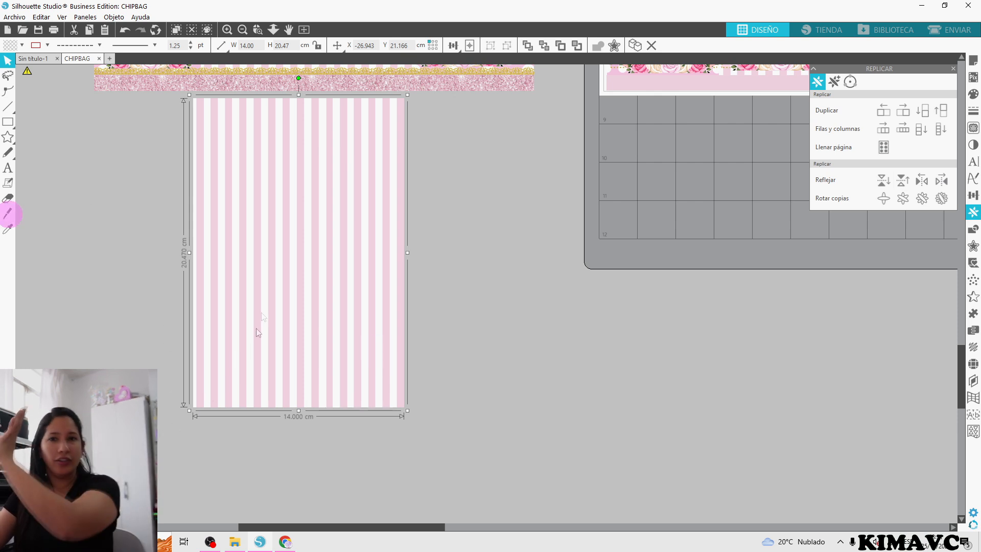
Cut the striped panel copy diagonally from its lower-left to upper-right corner with the Knife and delete the upper-left half
left_click(9, 214)
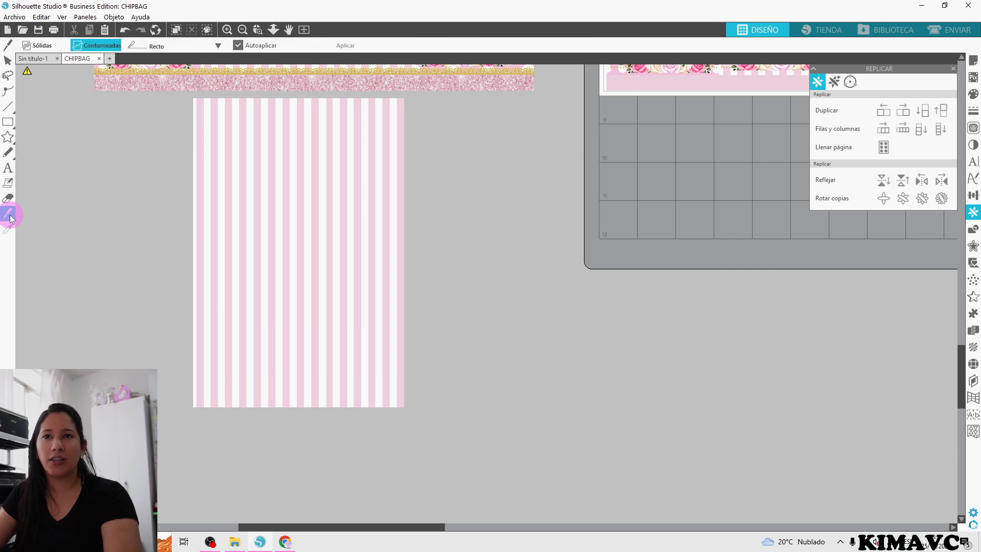
left_click_drag(188, 411, 406, 96)
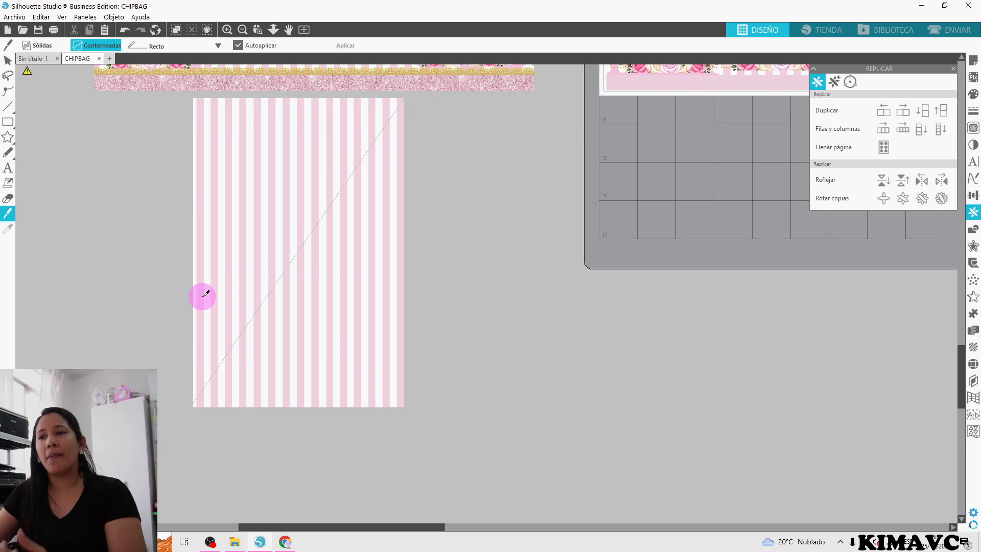
left_click(8, 60)
left_click(298, 210)
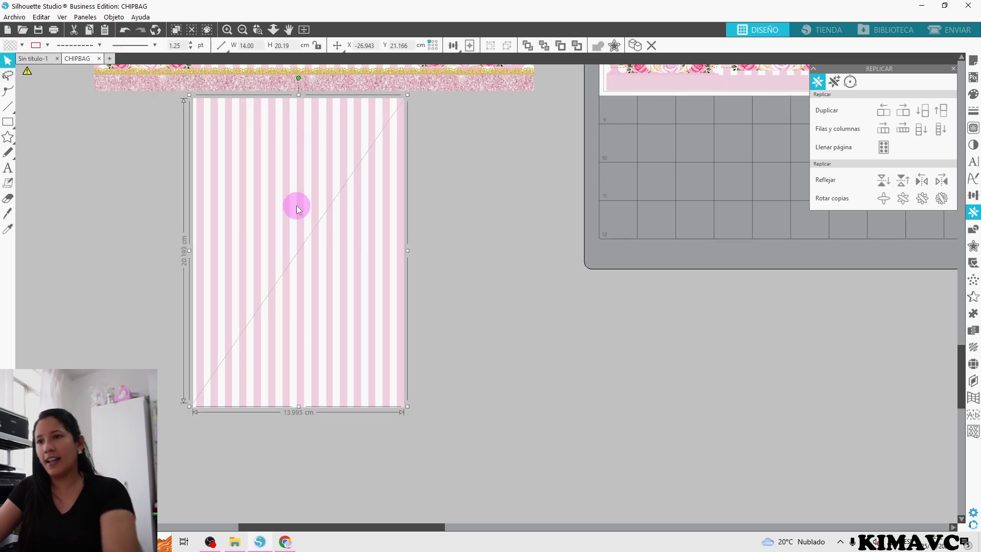
key("Delete")
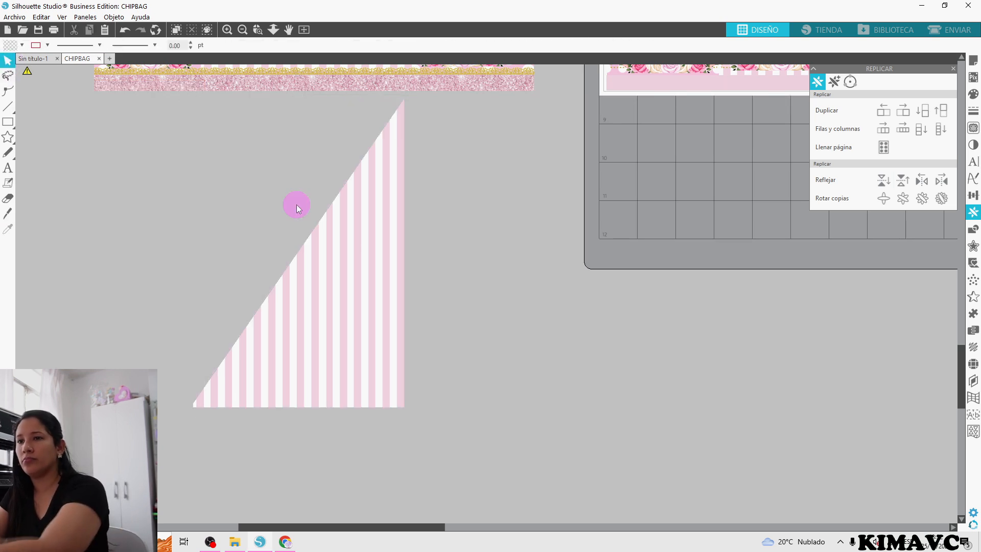
left_click(323, 273)
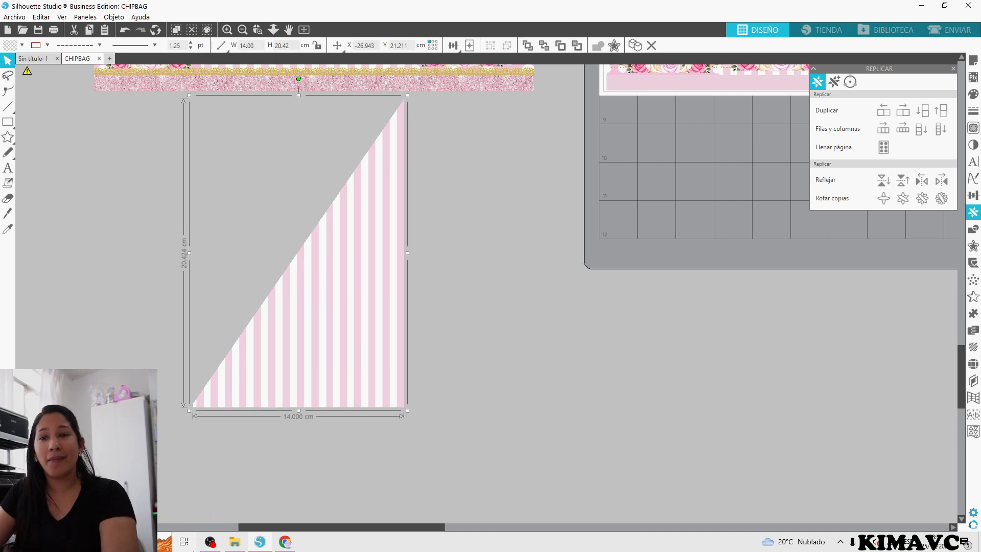
Switch to File Explorer and open the PNG folder under KIMAVC > TEMATICAS > MINNIE MOUSE
left_click(244, 546)
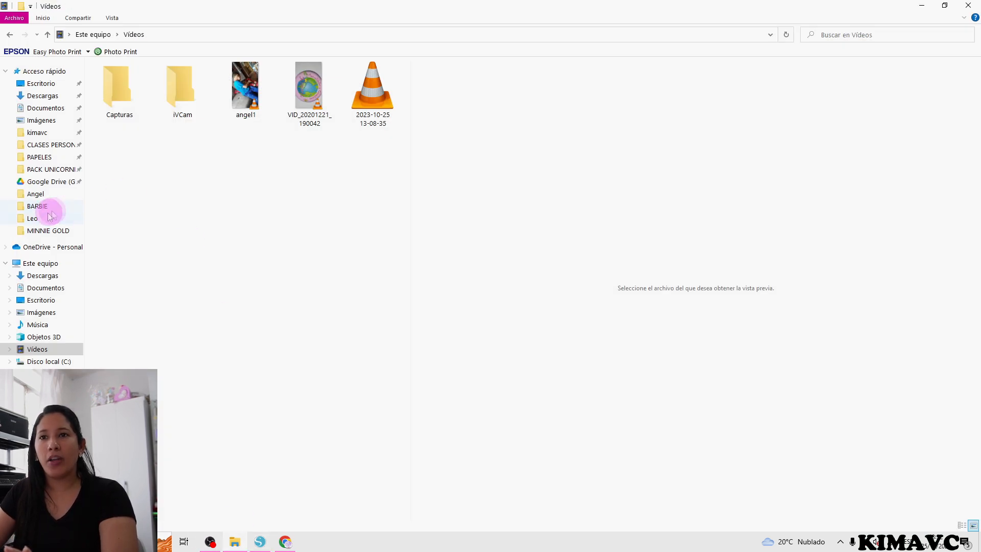
left_click(48, 230)
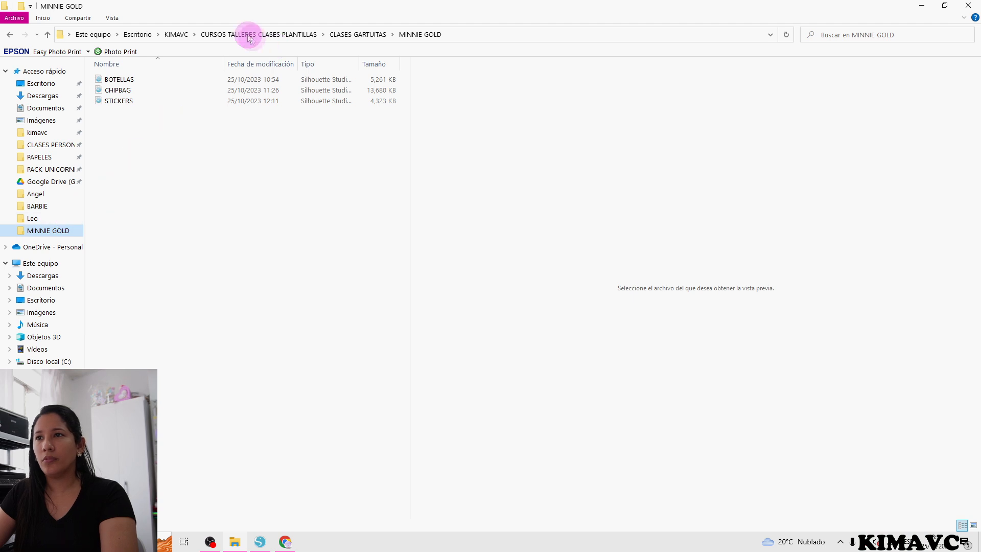
left_click(176, 34)
scroll(239, 320, "down", 5)
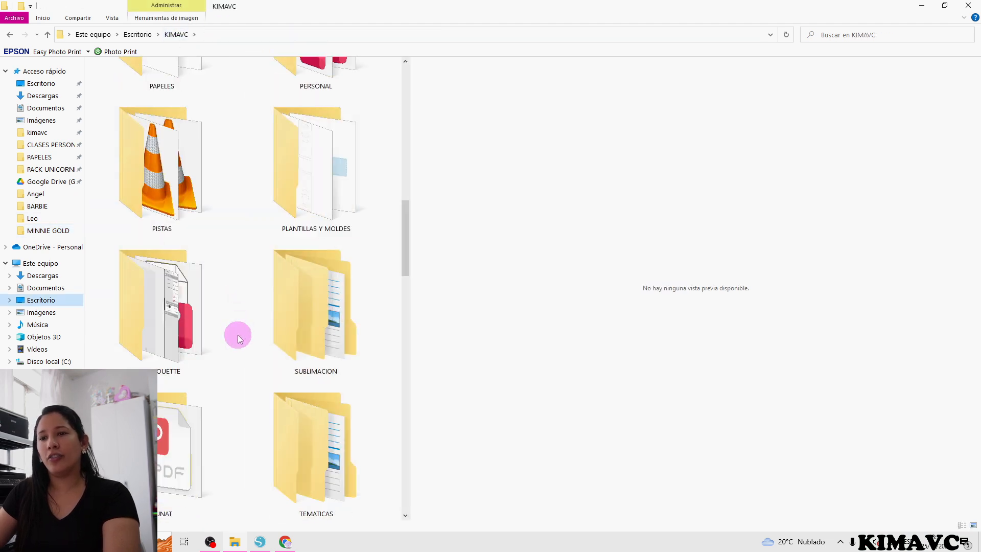
scroll(239, 332, "down", 3)
double_click(290, 175)
scroll(158, 352, "down", 20)
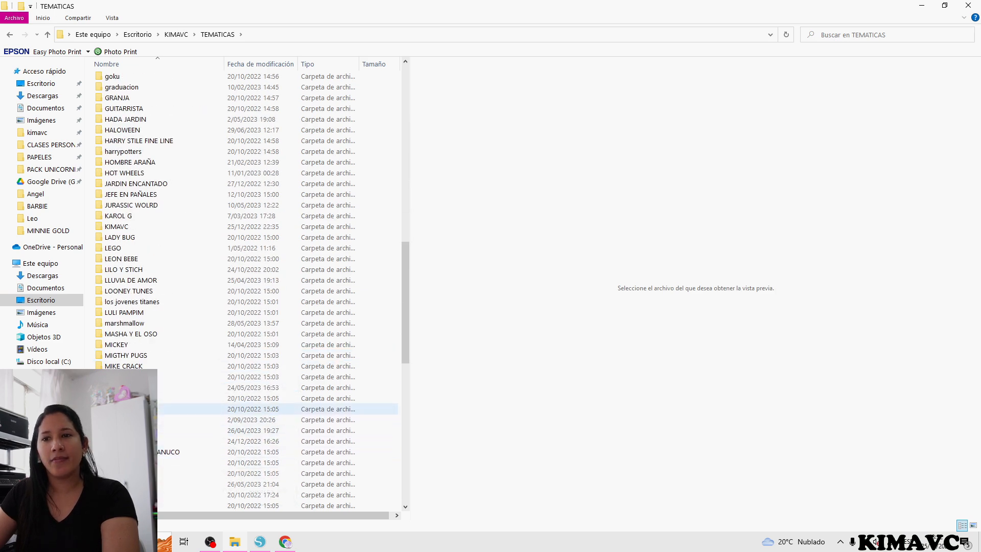
double_click(153, 387)
left_click(163, 187)
double_click(163, 187)
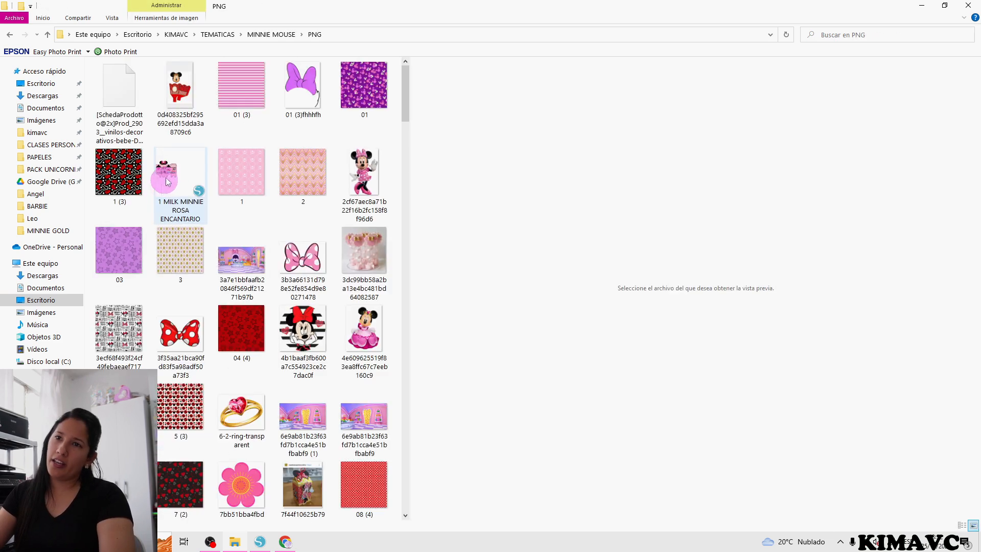
Browse the Minnie images and preview the pink bow and polka-dot patterns as candidates for the triangle's fill
scroll(213, 187, "down", 5)
scroll(237, 238, "up", 5)
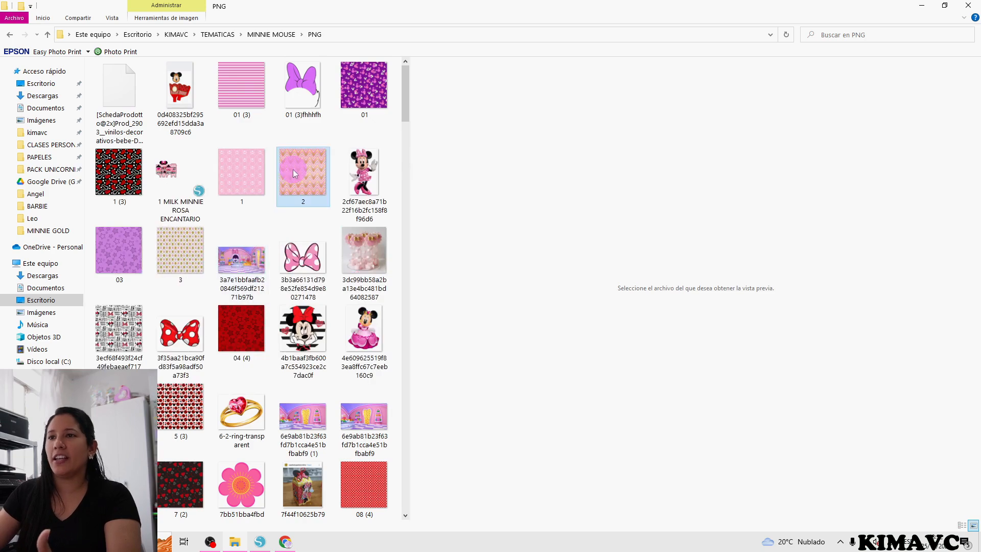
left_click(293, 170)
left_click(243, 175)
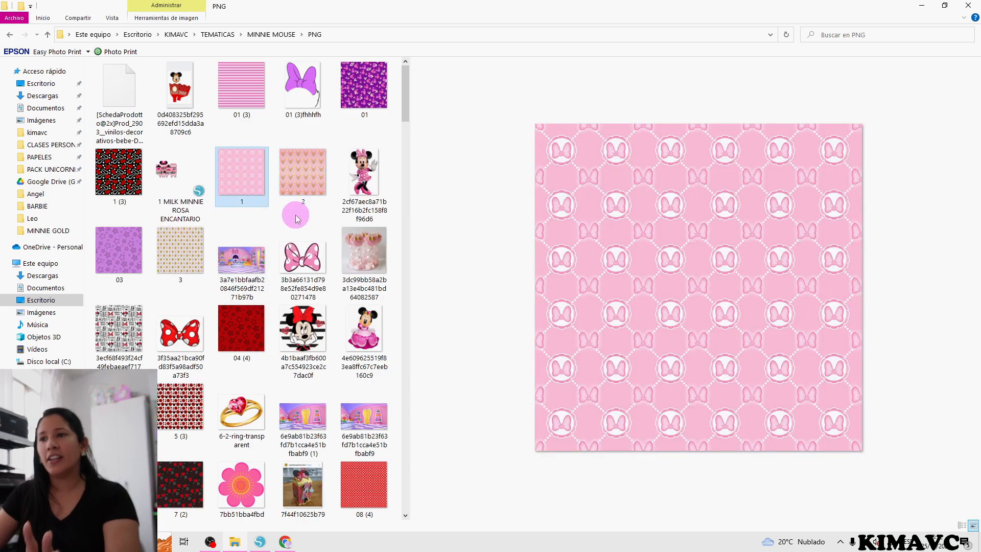
scroll(294, 281, "down", 15)
scroll(305, 343, "up", 15)
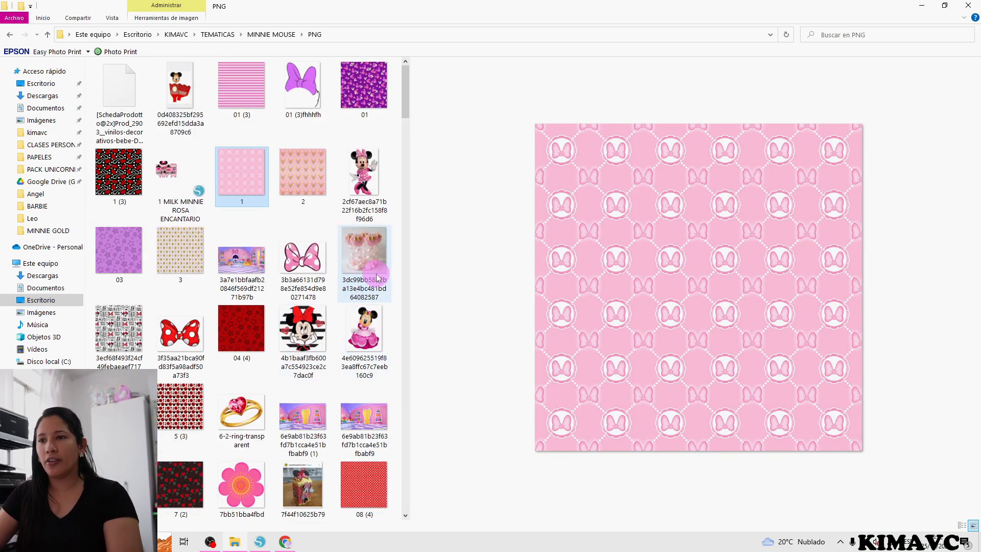
scroll(371, 362, "down", 8)
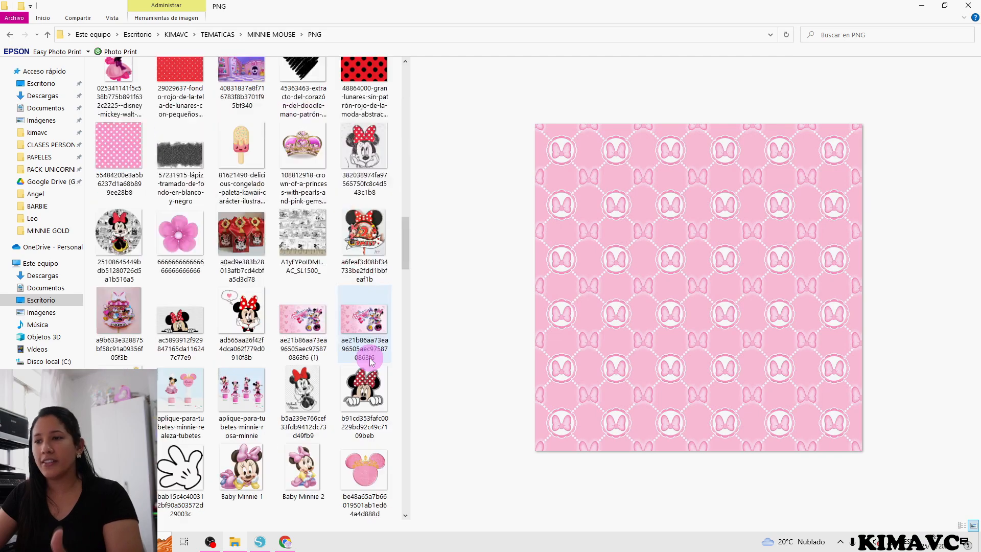
scroll(375, 352, "down", 10)
scroll(307, 307, "up", 4)
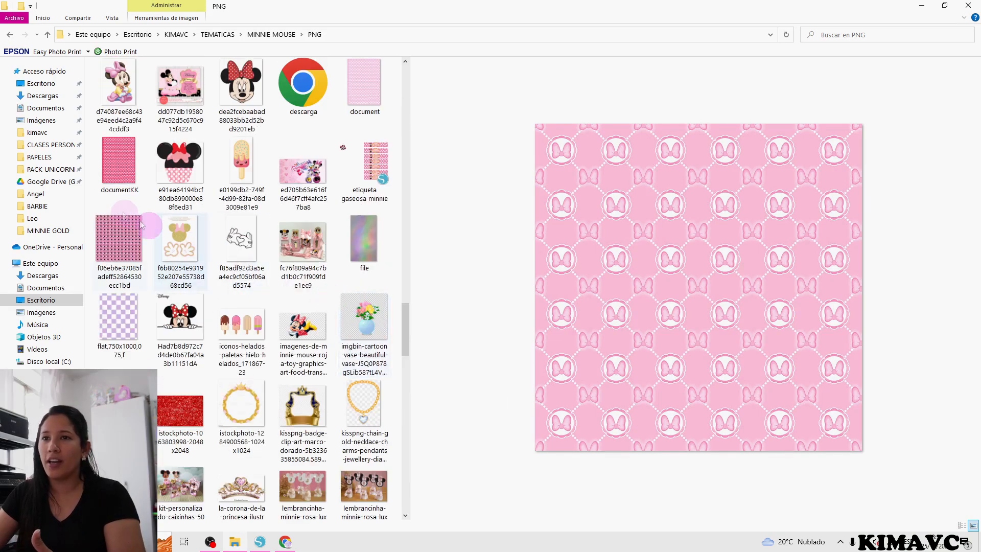
left_click(367, 86)
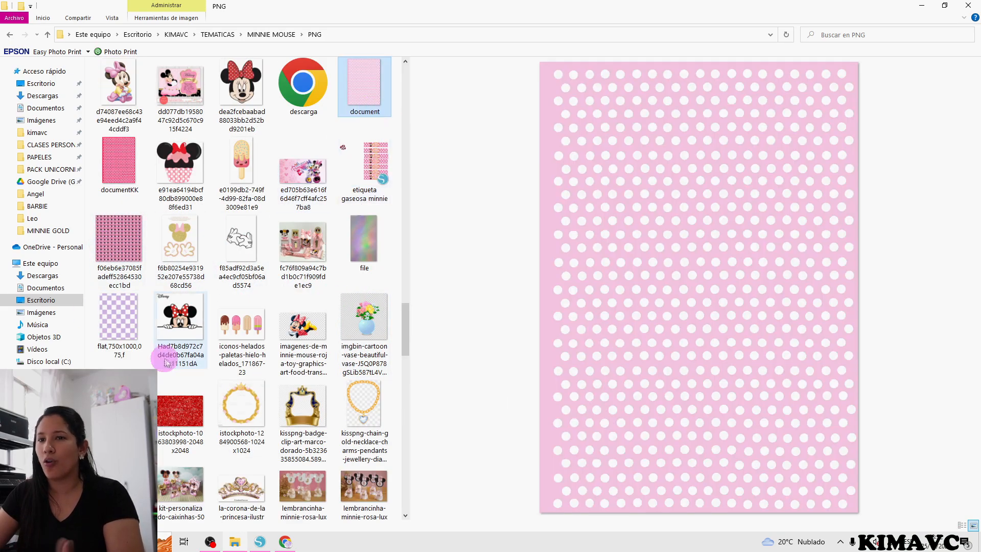
Fill the striped triangle in Silhouette Studio with the pink bow pattern image named 1
scroll(315, 344, "up", 10)
scroll(315, 344, "up", 5)
left_click(247, 190)
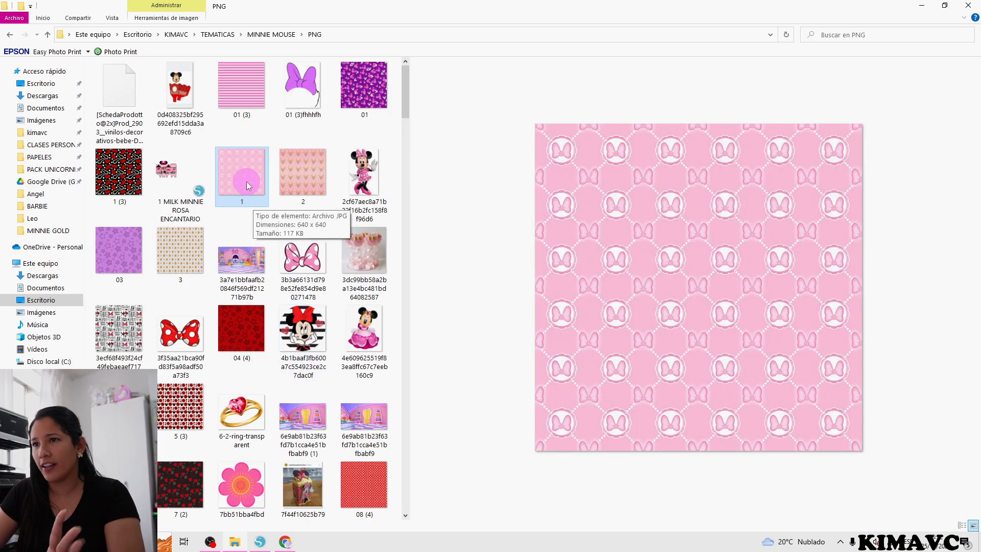
left_click_drag(247, 182, 335, 358)
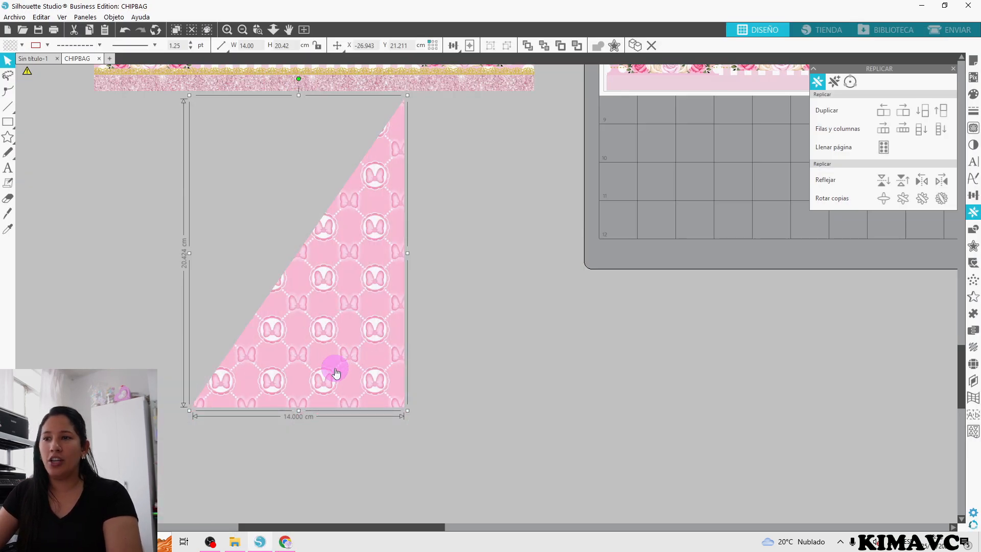
Move the bow-pattern triangle up from below the layout onto the central striped panel
scroll(692, 201, "up", 5)
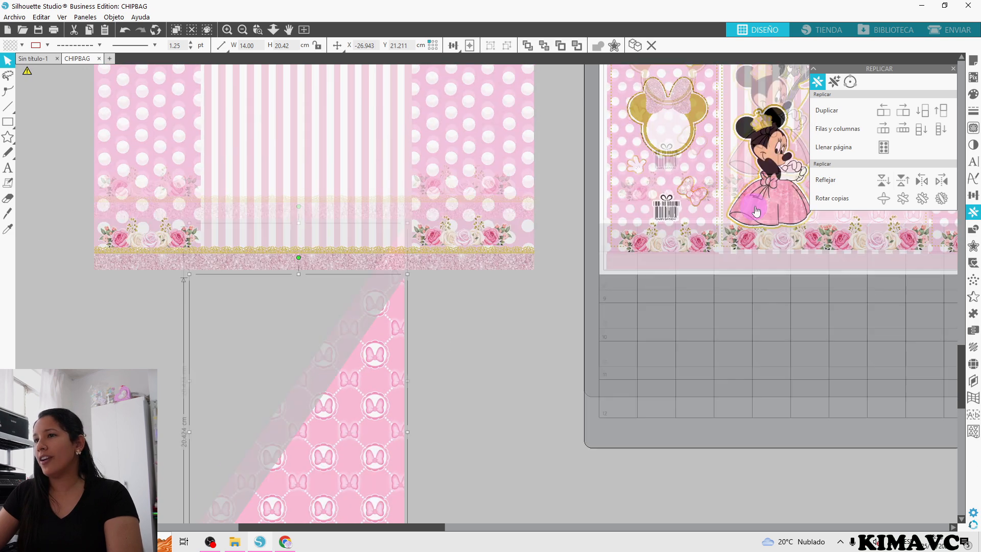
scroll(869, 294, "up", 4)
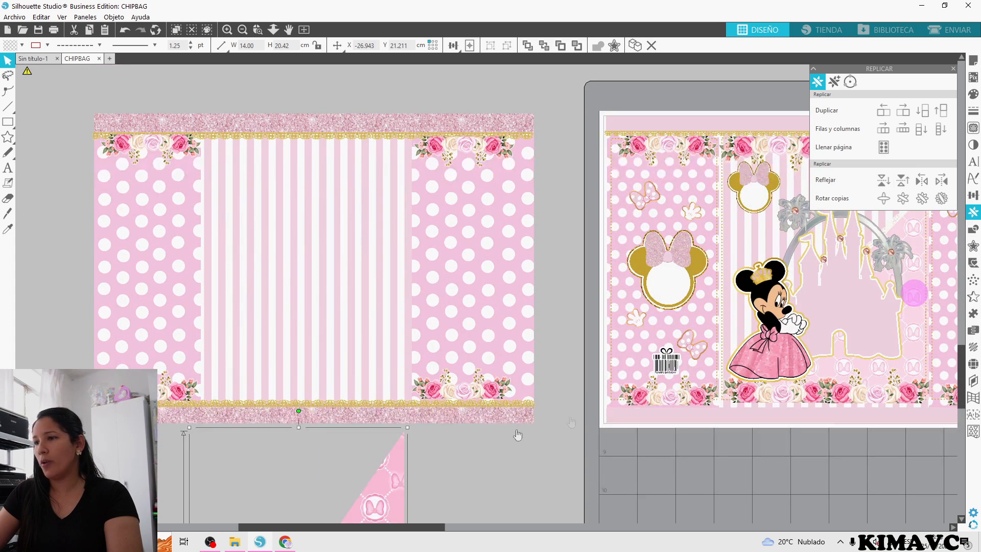
left_click(396, 468)
left_click_drag(387, 462, 389, 183)
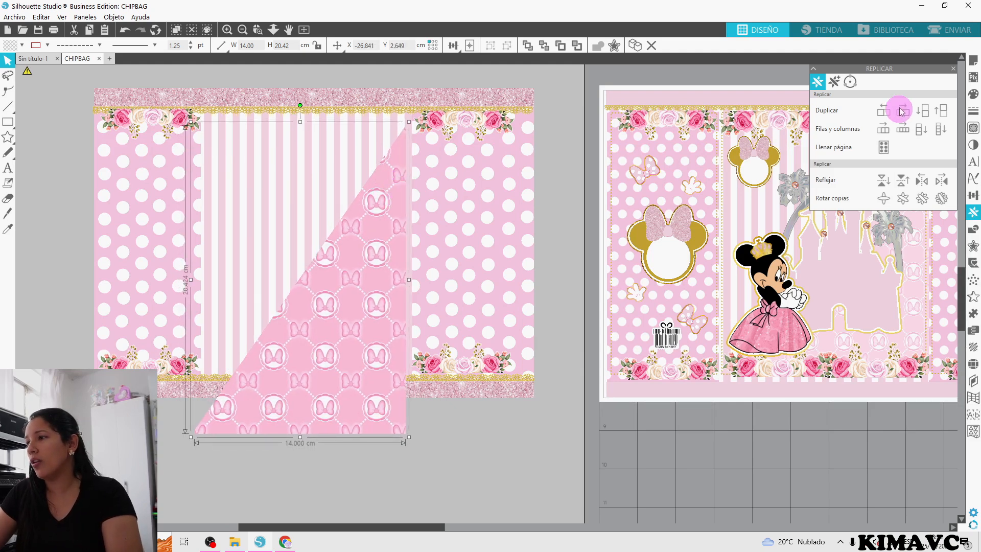
Lighten the bow-pattern triangle with the Gamma image effect set to 52
left_click(974, 94)
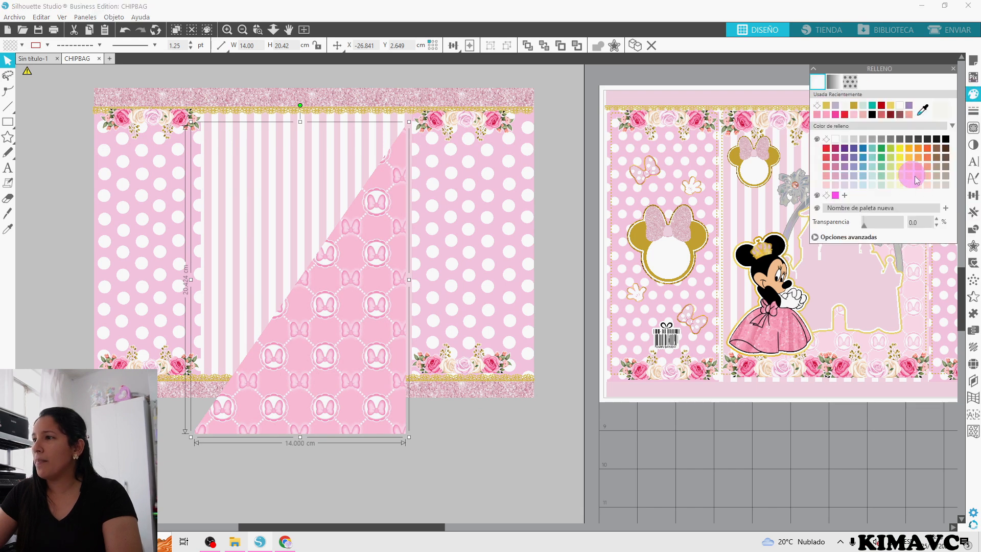
left_click(974, 146)
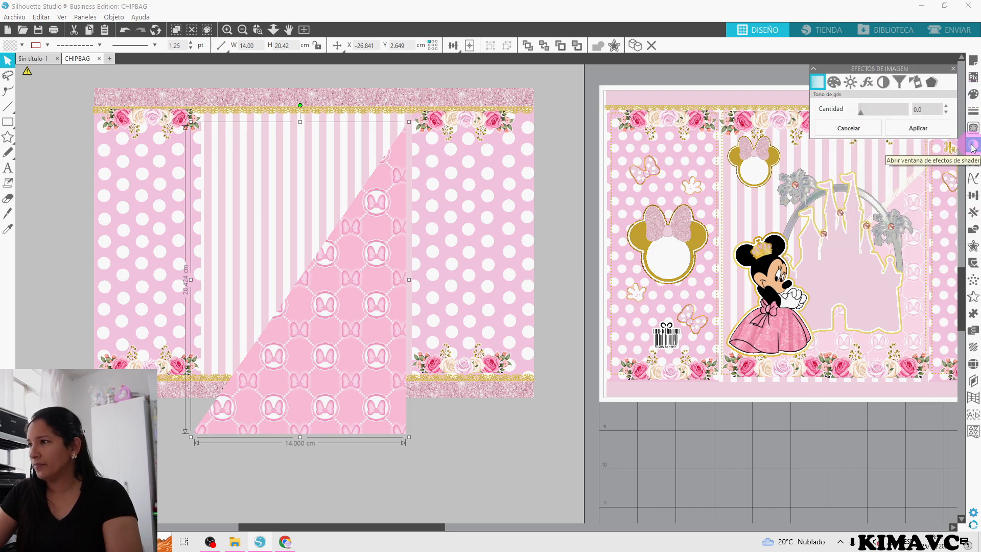
left_click(866, 82)
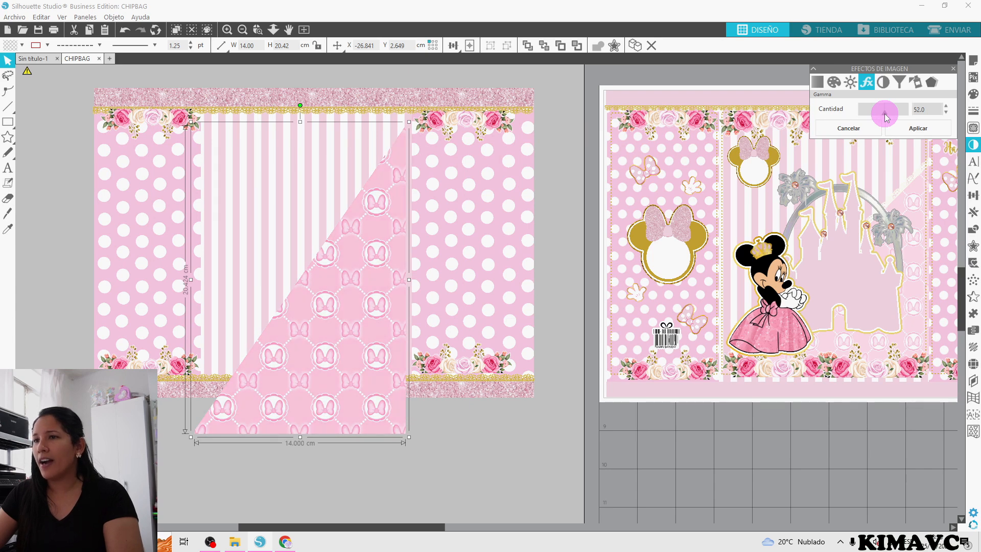
left_click(217, 386)
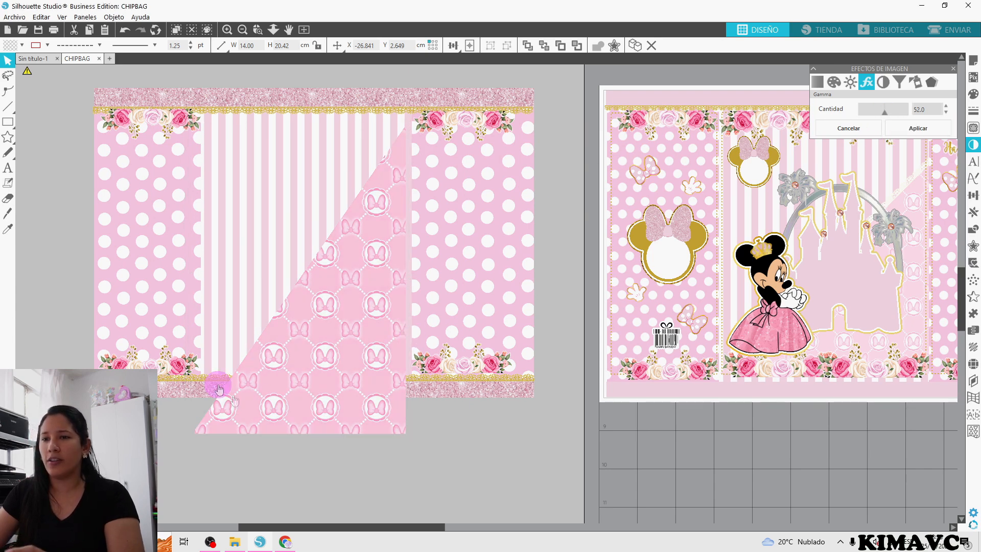
Raise the triangle to the central panel's height and send the triangle, striped panel and polka-dot background to the back in that order
left_click_drag(355, 307, 357, 263)
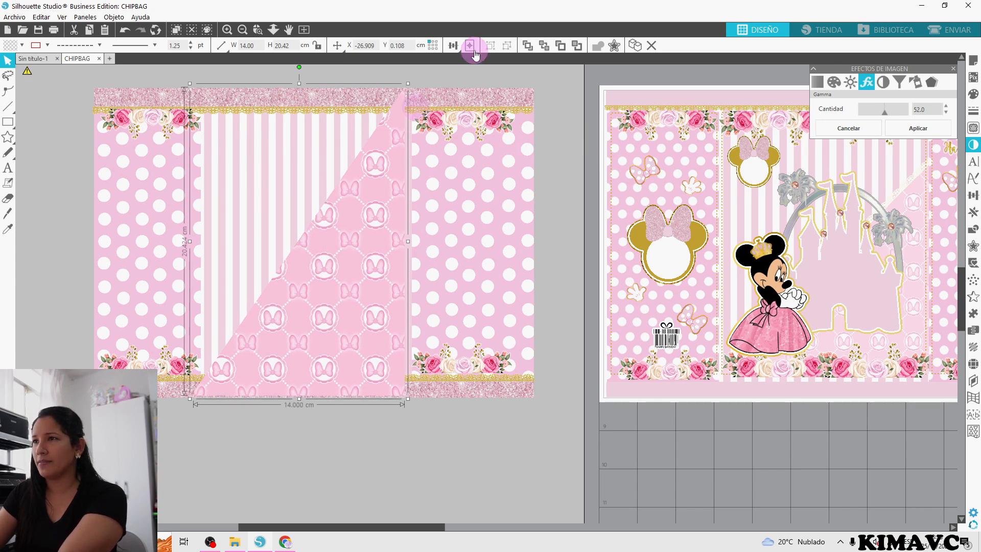
left_click(545, 48)
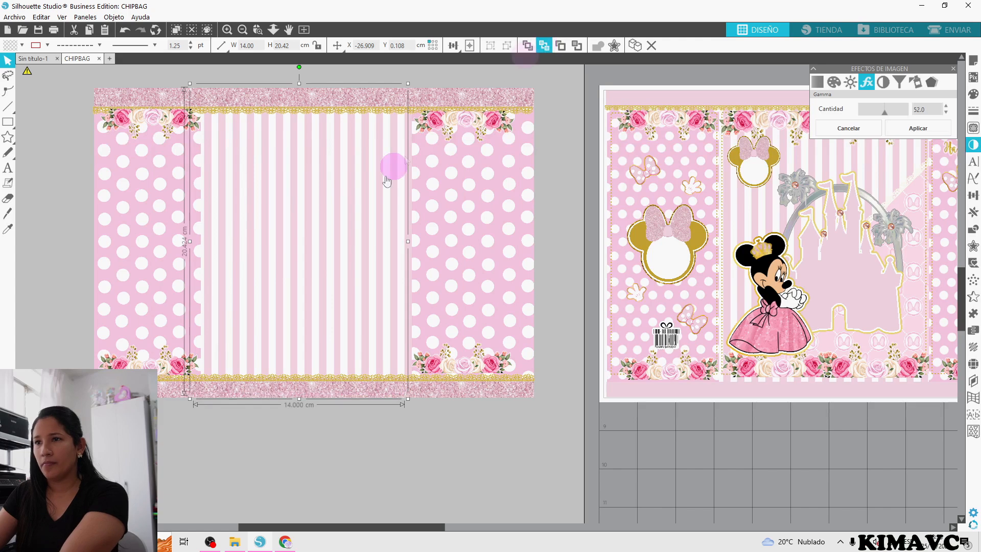
left_click(360, 199)
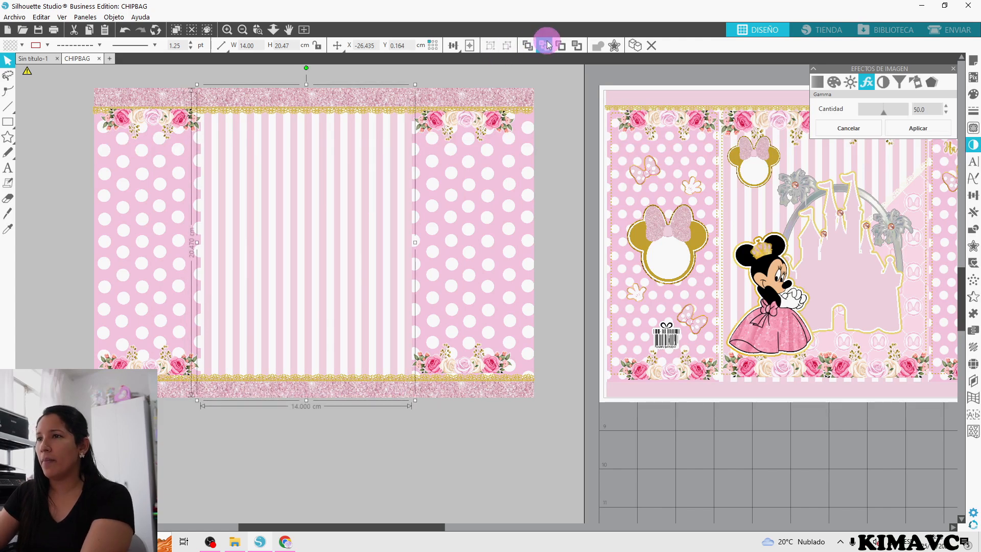
left_click(546, 45)
left_click(477, 211)
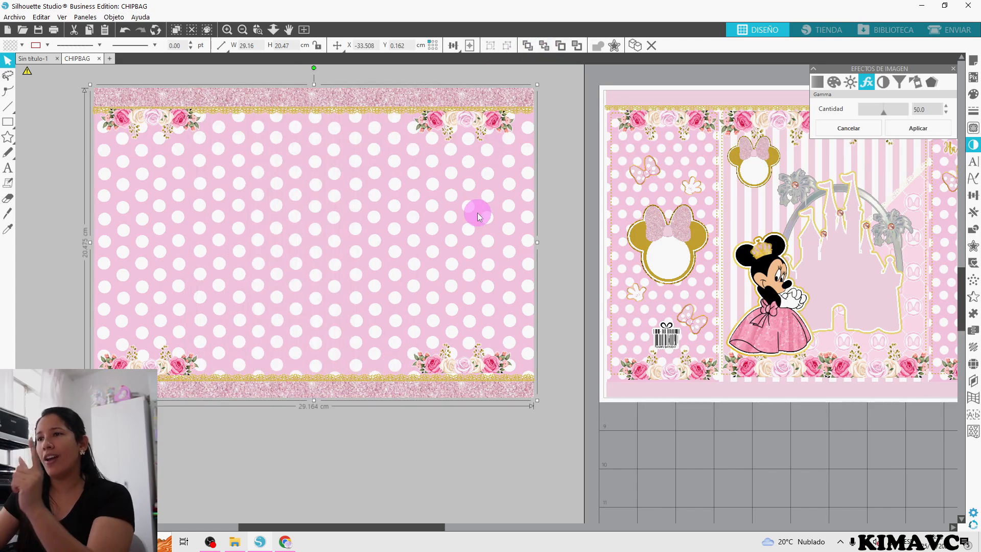
left_click(545, 45)
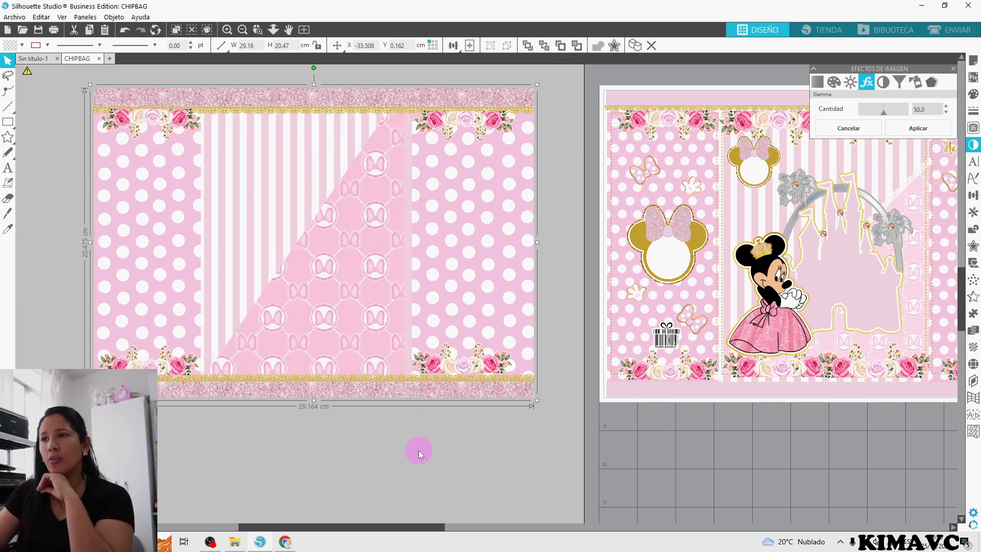
Nudge the bow-pattern triangle rightward until its vertical edge meets the striped panel's right edge
left_click(356, 263)
key("Right")
key("Right")
key("Right")
key("Right")
key("Right")
key("Right")
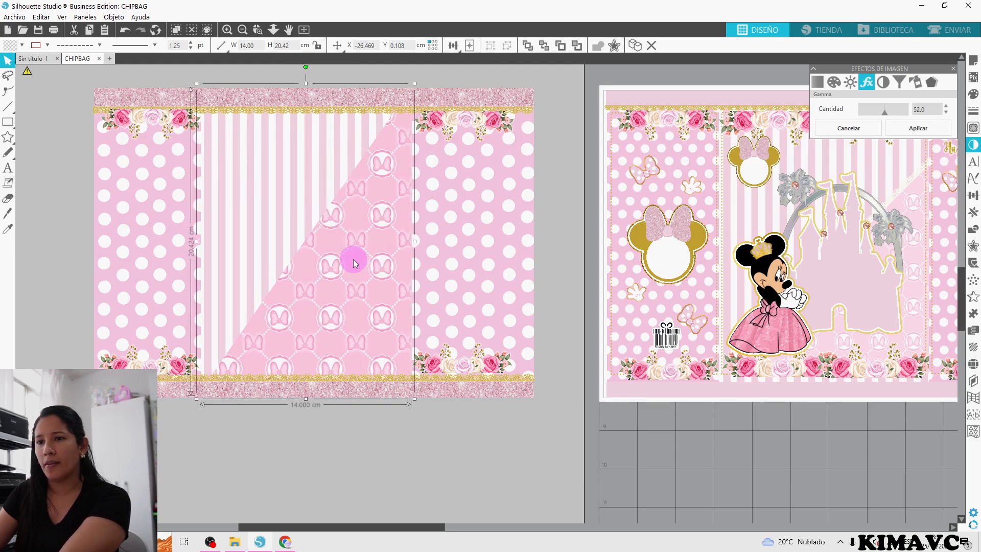
left_click(438, 446)
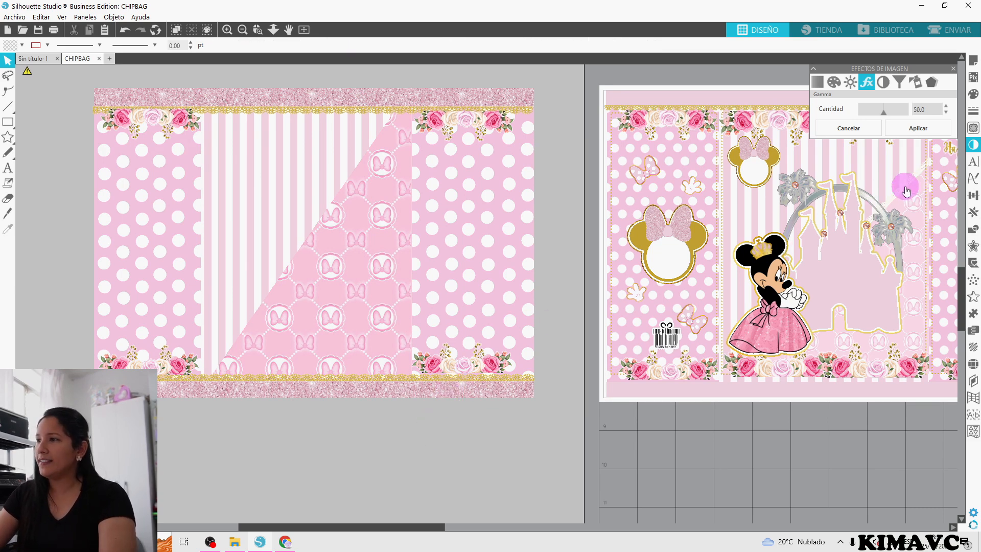
Duplicate the bottom gold lace border and move the copy to the empty area below the layout
left_click(487, 384)
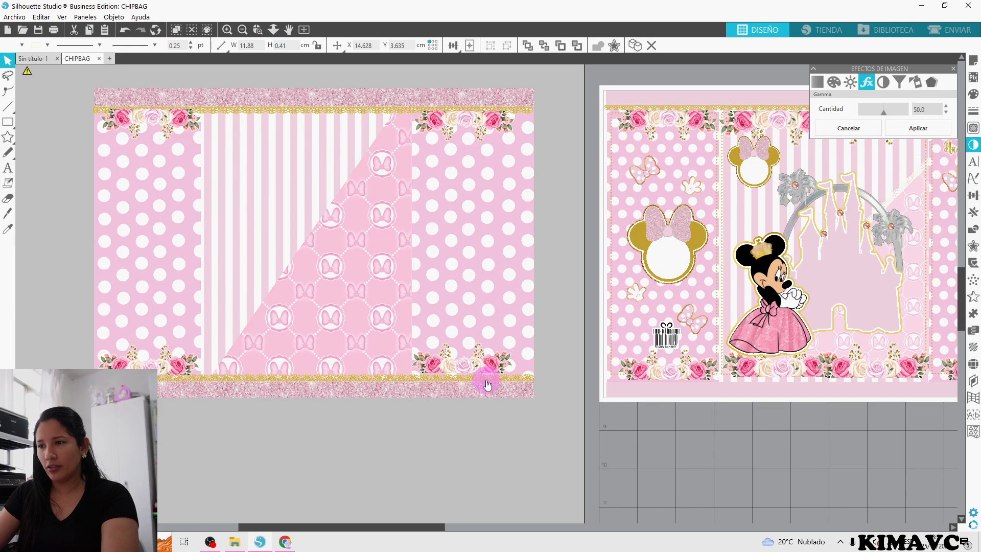
left_click(487, 381)
left_click(636, 46)
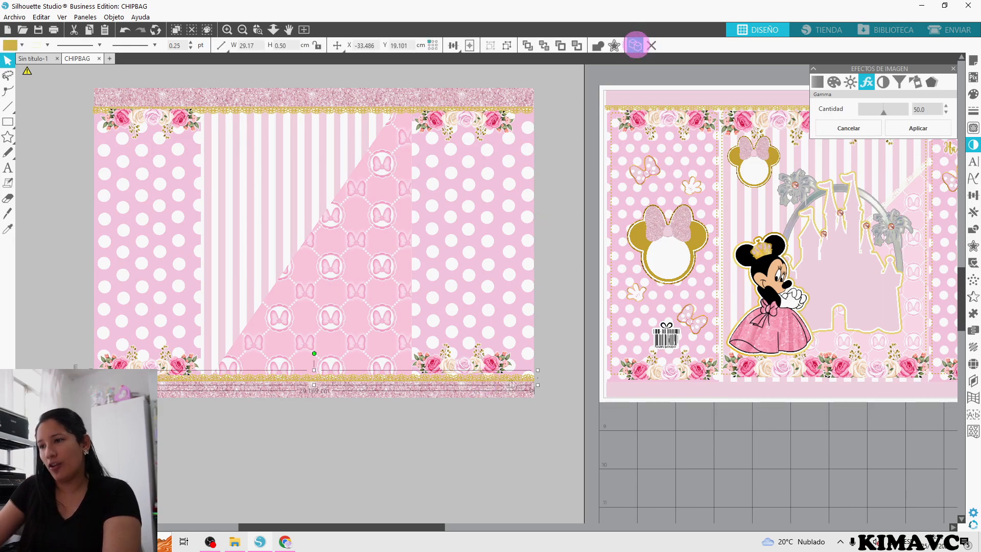
left_click_drag(513, 398, 504, 465)
Ungroup the lace copy and separate its 14.68 cm long section from the rest
right_click(538, 409)
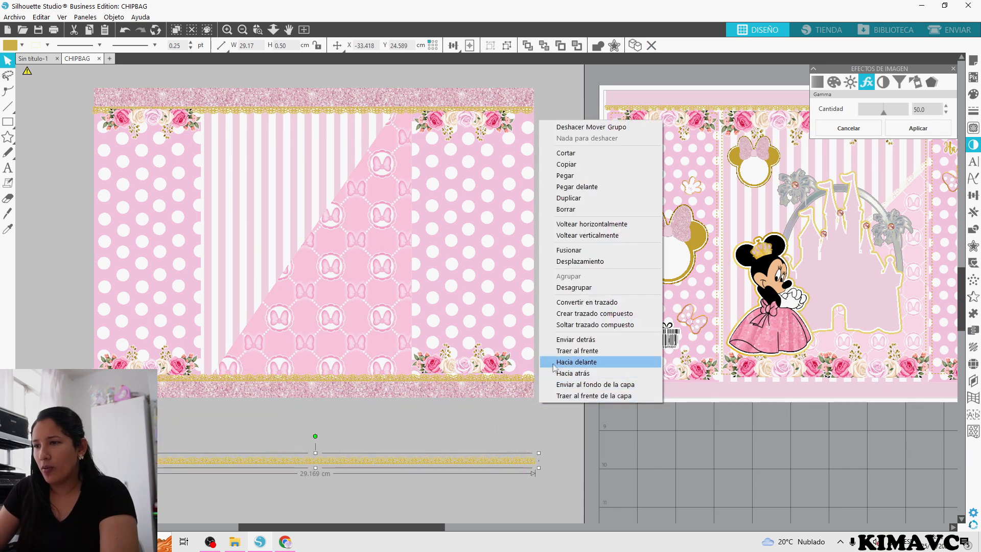
left_click(591, 293)
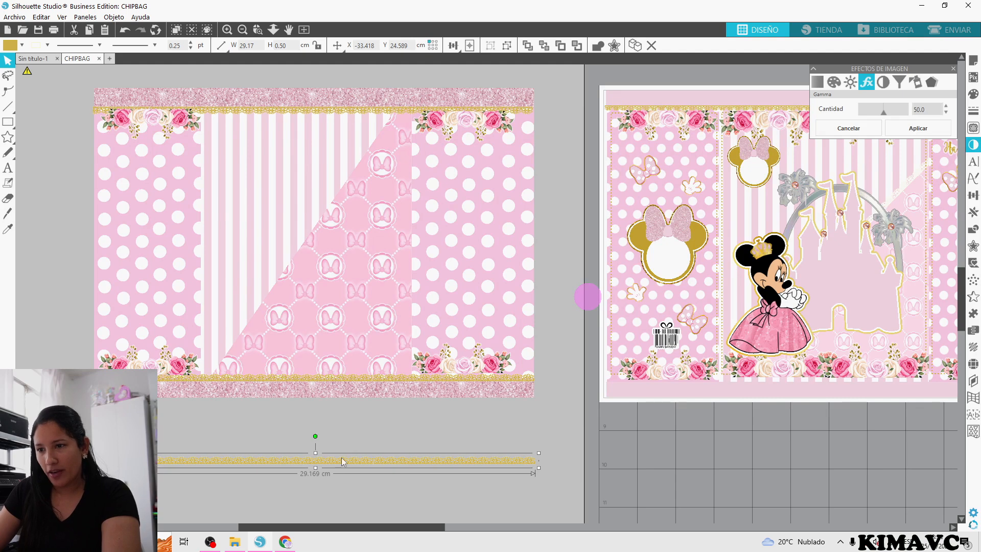
left_click(357, 428)
left_click_drag(346, 462, 356, 429)
left_click(357, 435)
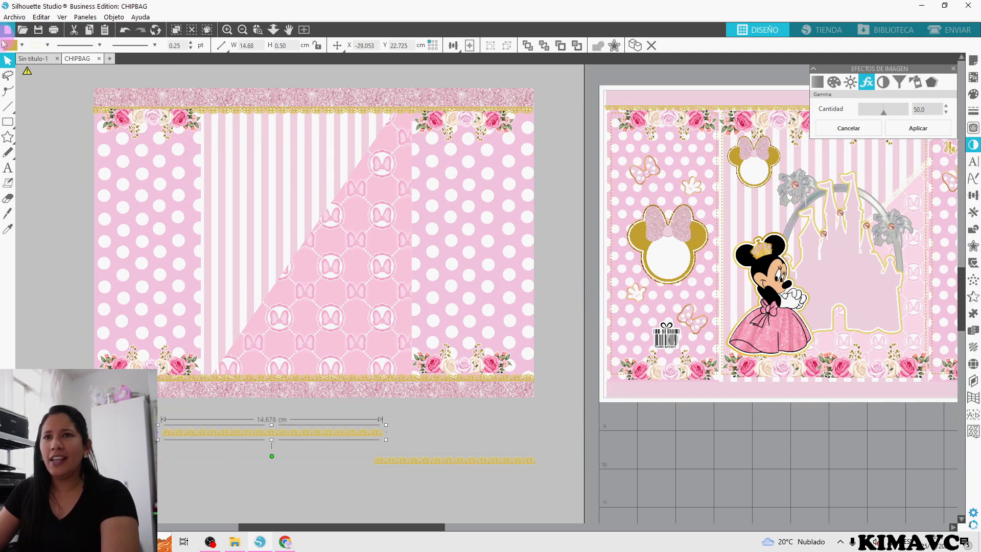
Recolour the separated lace section white and rotate it into place along the lower part of the triangle's diagonal edge
left_click(21, 46)
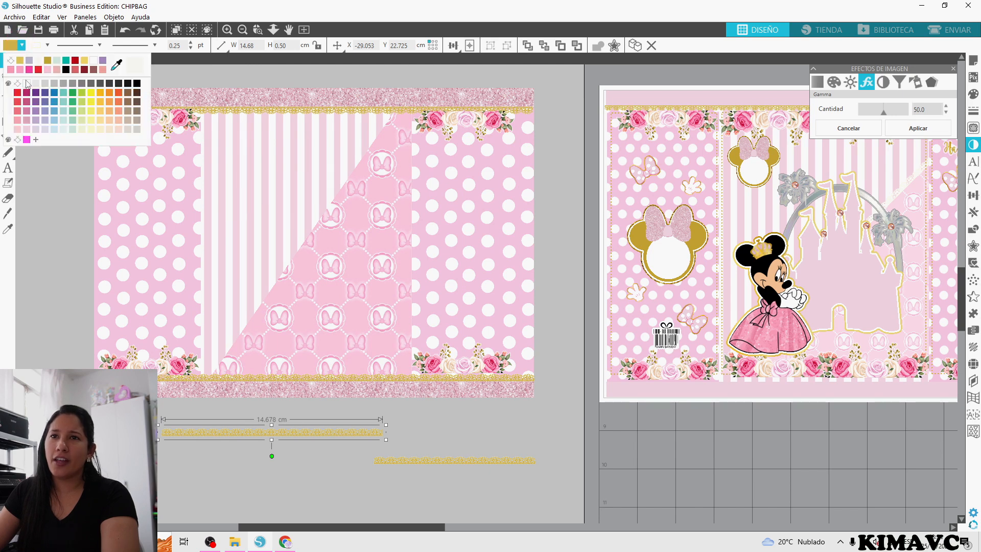
left_click_drag(272, 456, 408, 507)
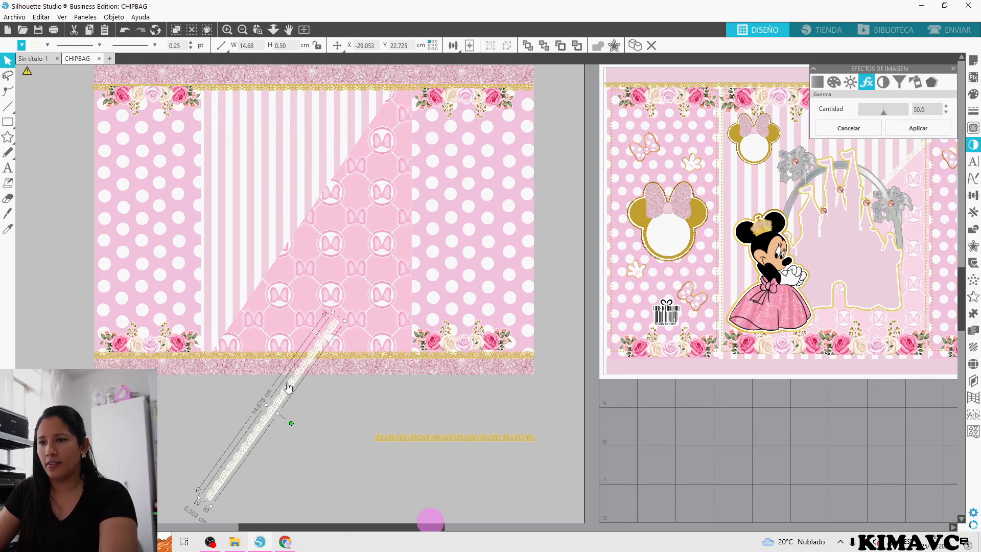
left_click_drag(291, 385, 291, 250)
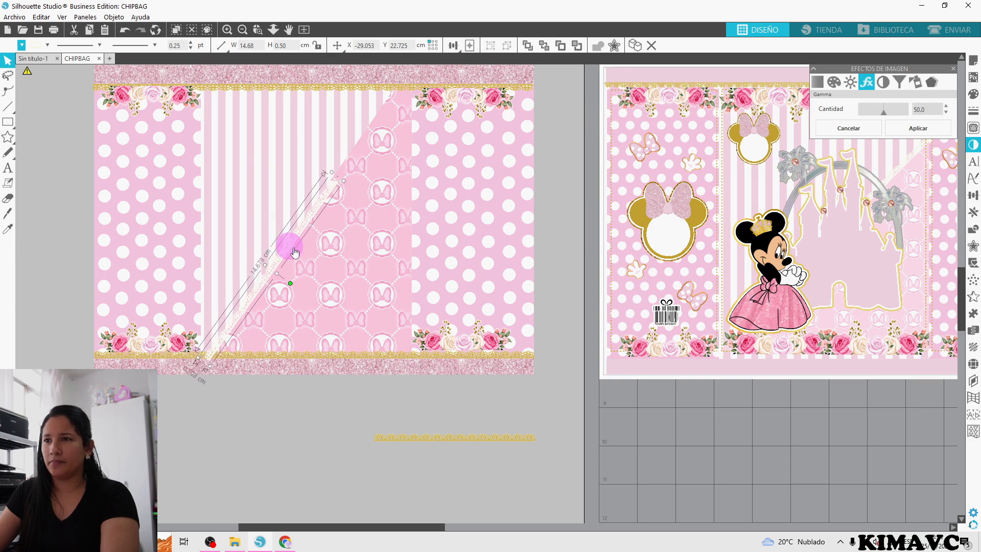
Align the white lace strip with the triangle's diagonal edge, then duplicate it and place the copy along the diagonal's upper part
scroll(294, 251, "up", 5)
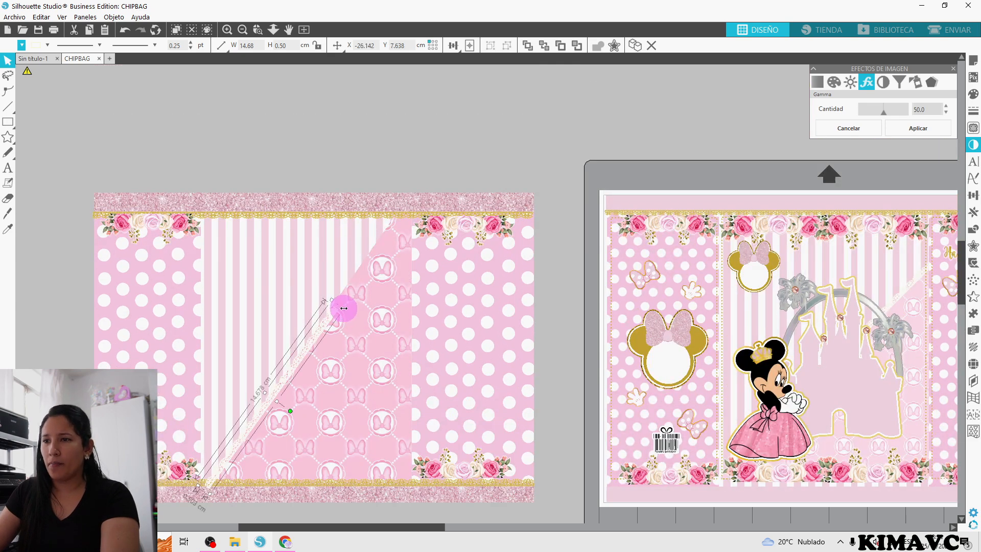
left_click_drag(344, 308, 308, 344)
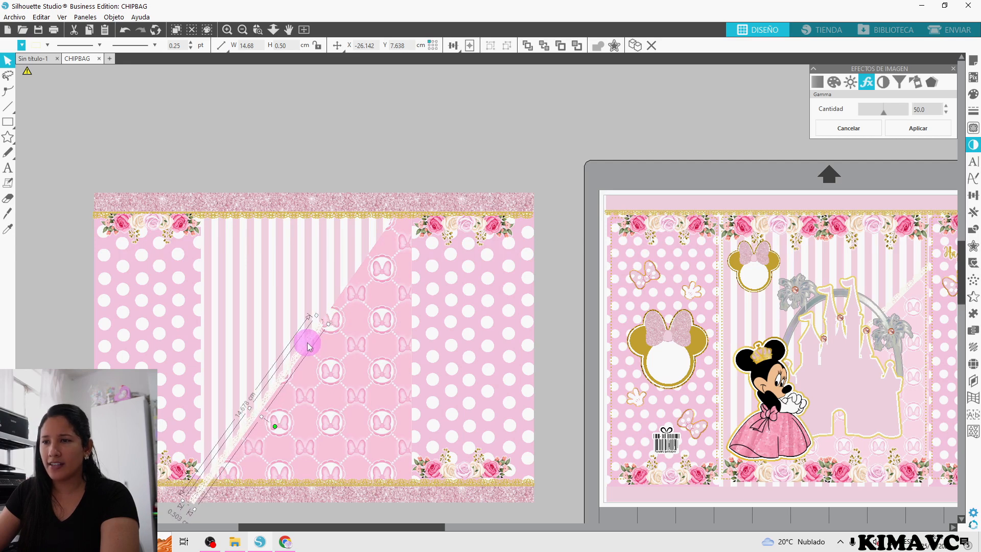
left_click_drag(274, 427, 290, 440)
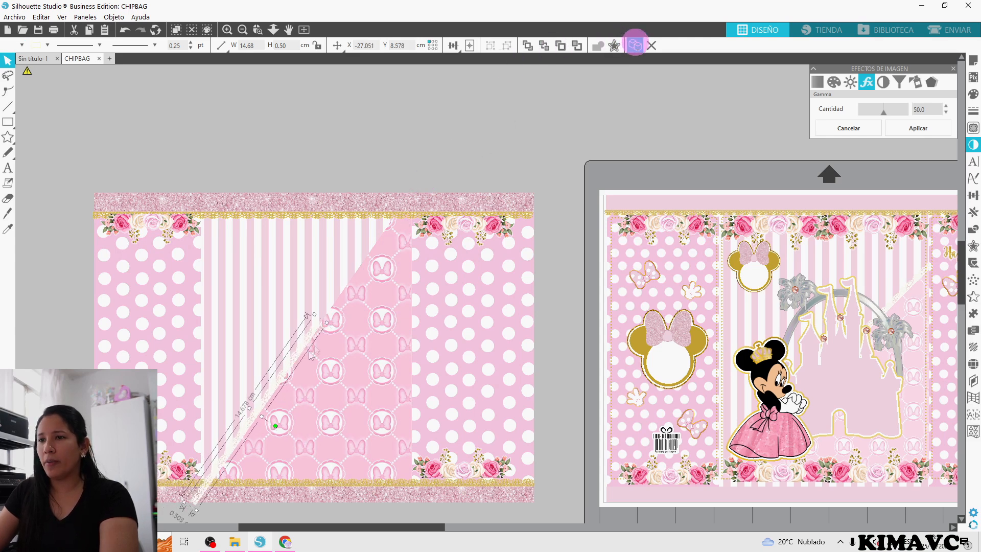
left_click_drag(300, 346, 423, 174)
left_click(411, 138)
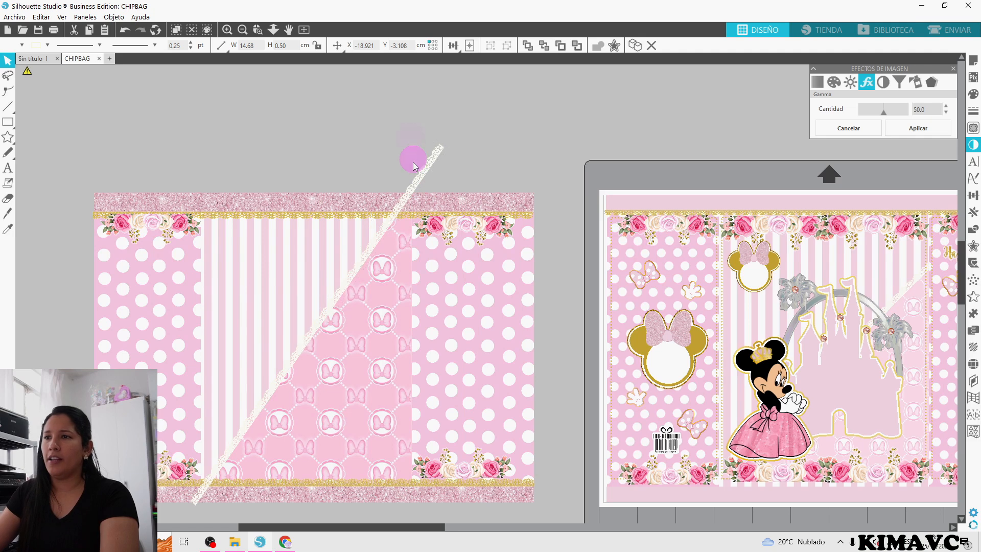
Arrange both white lace strips behind the glitter and gold lace borders but in front of the background panels
left_click(422, 172)
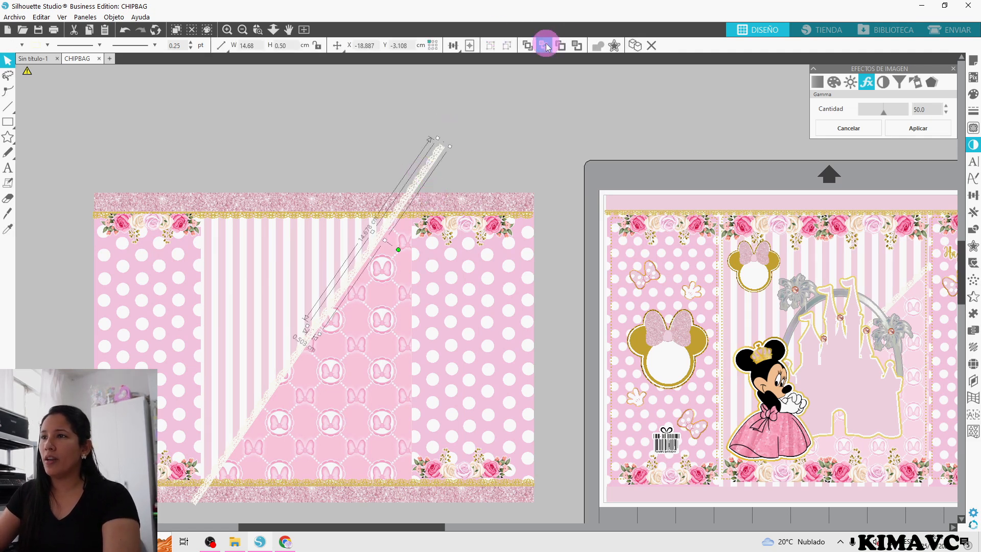
left_click(290, 364)
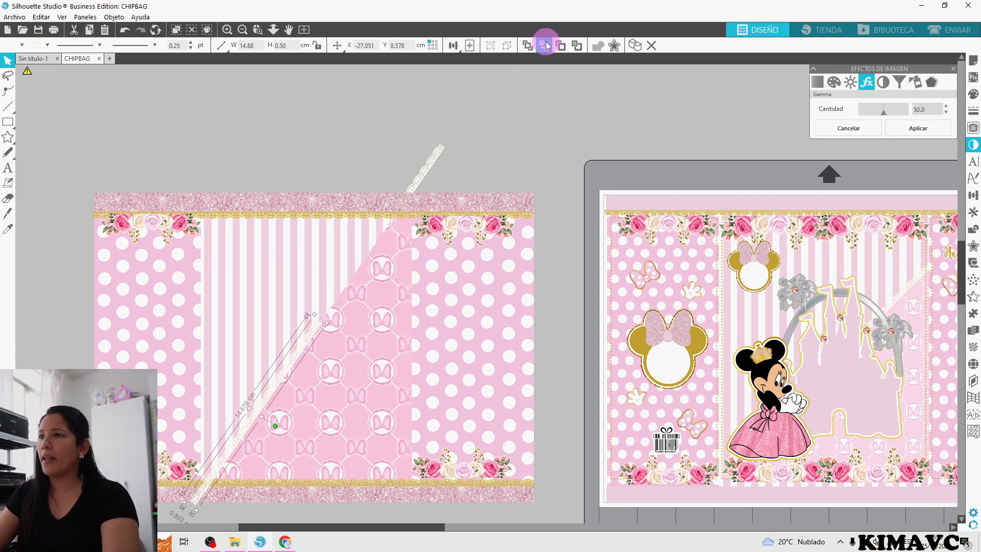
left_click(398, 322)
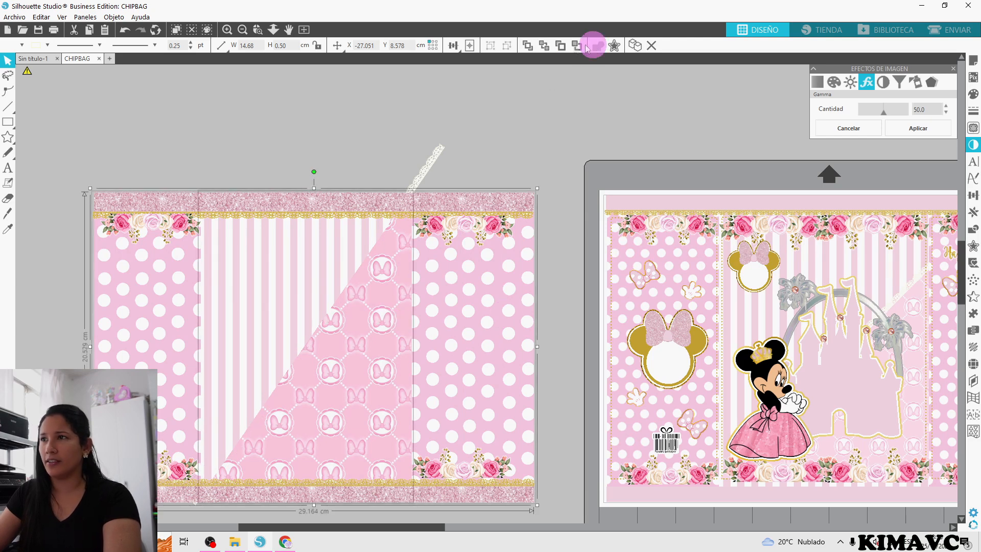
left_click(546, 46)
left_click(553, 79)
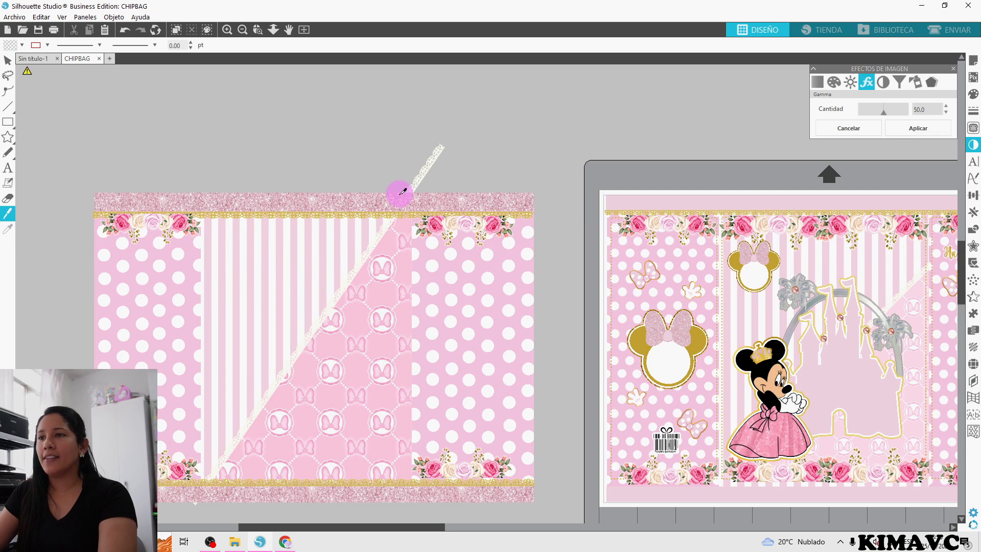
Cut the upper lace strip with the Knife tool at the layout's upper edge and delete the protruding piece
left_click_drag(397, 191, 454, 185)
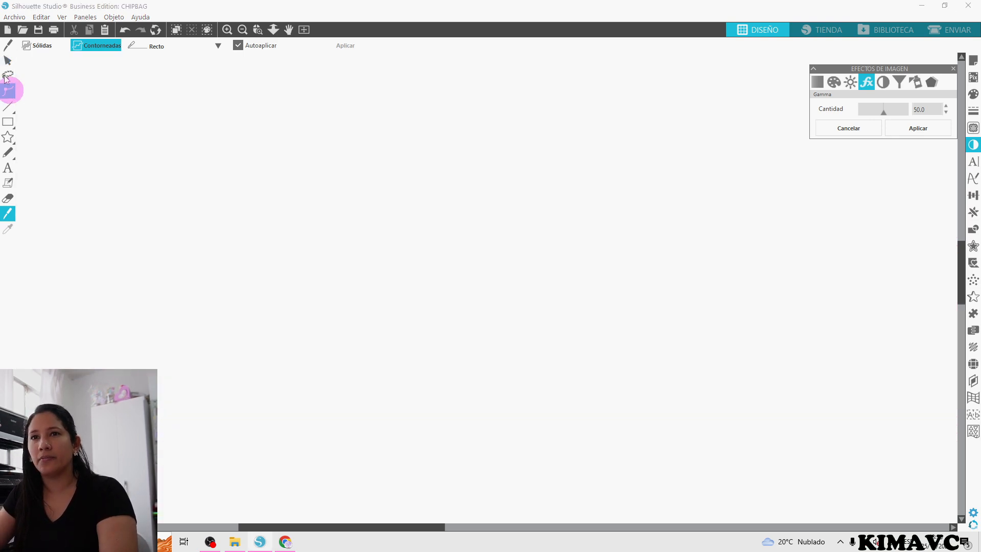
left_click(8, 61)
left_click(424, 164)
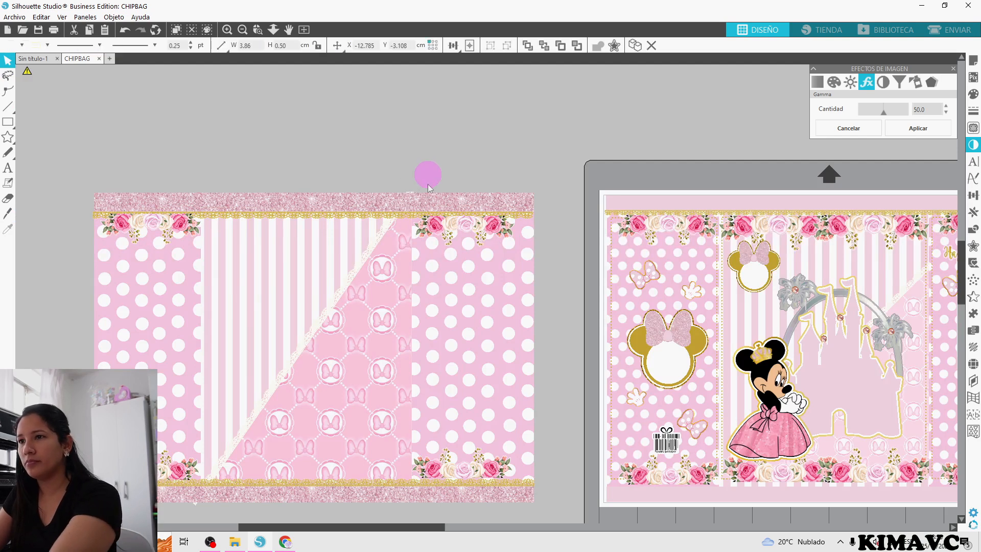
Nudge the lower white lace strip so it sits along the diagonal in line with the upper strip
left_click(387, 231)
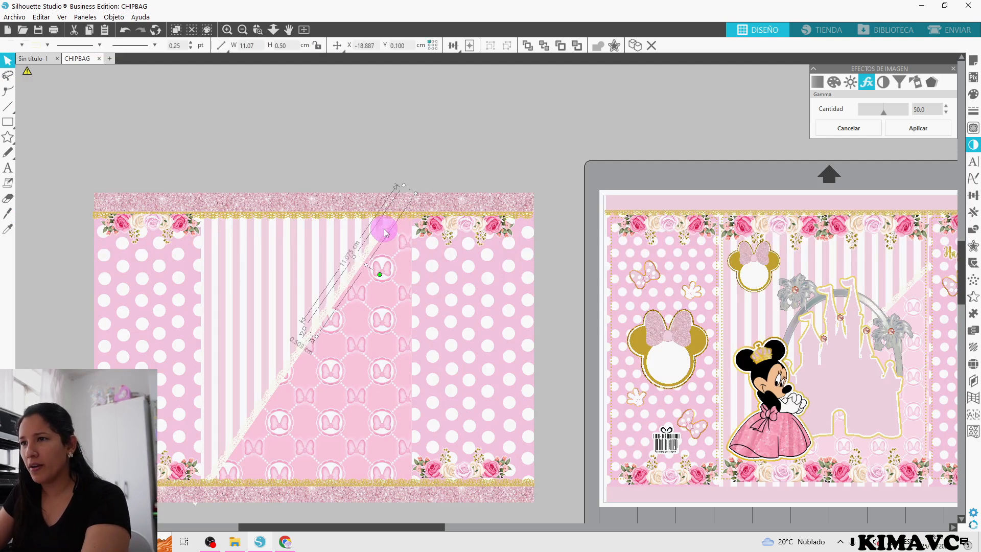
left_click(226, 463)
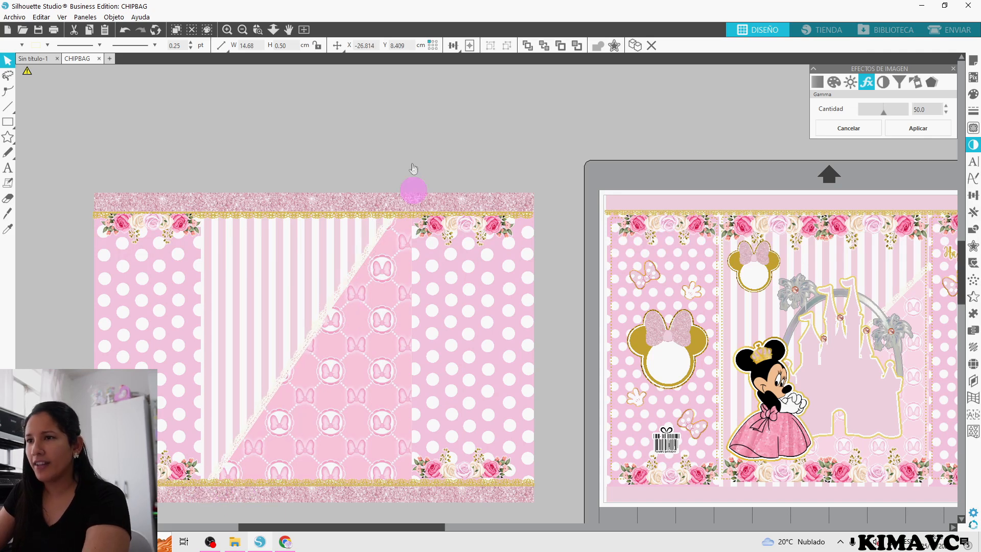
scroll(397, 131, "down", 1)
left_click(397, 125)
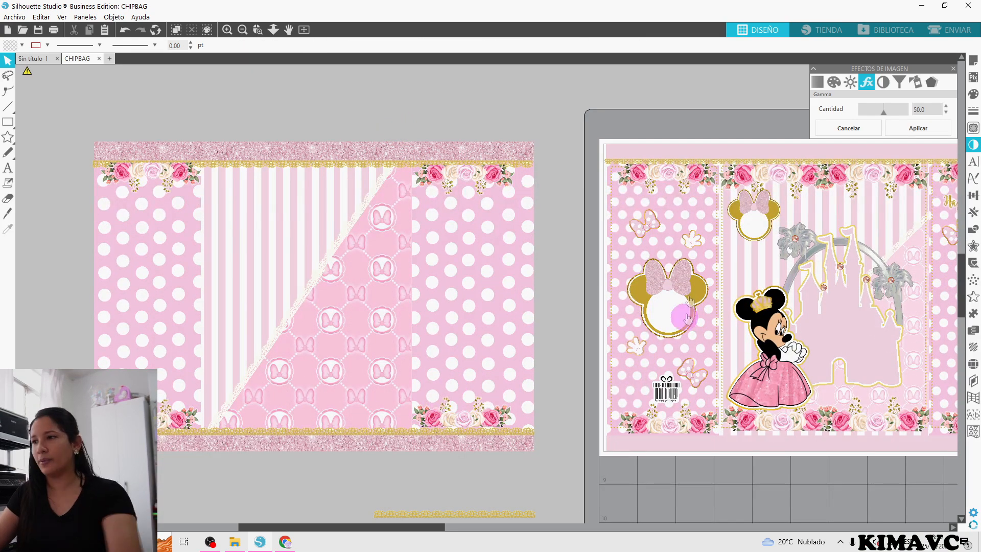
Move the example's bows and gloves together onto the left polka-dot panel of the layout
left_click(690, 238, "shift")
left_click(638, 348, "shift")
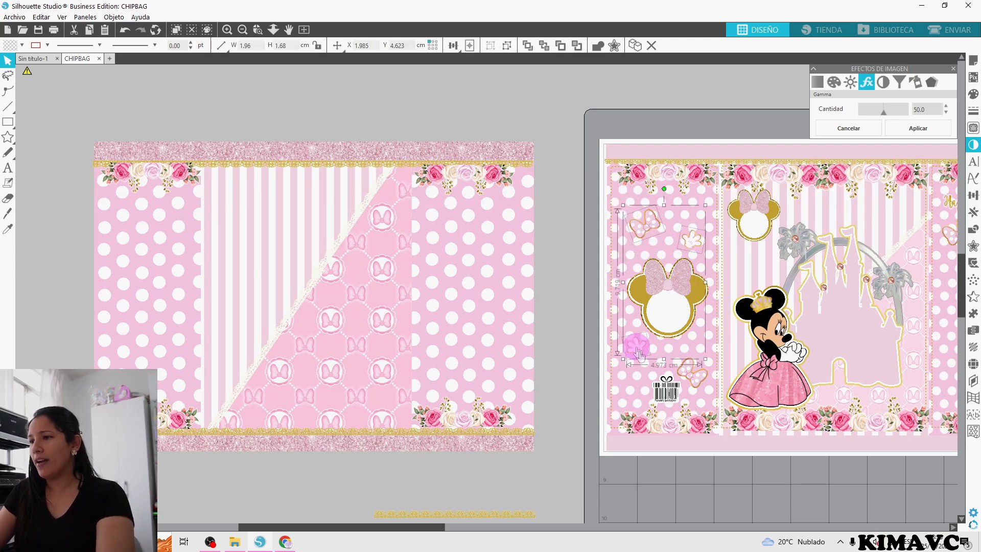
left_click(691, 379, "shift")
left_click_drag(698, 382, 179, 372)
Mirror a copy of the bows and gloves to the right and place it on the right polka-dot panel
left_click(974, 212)
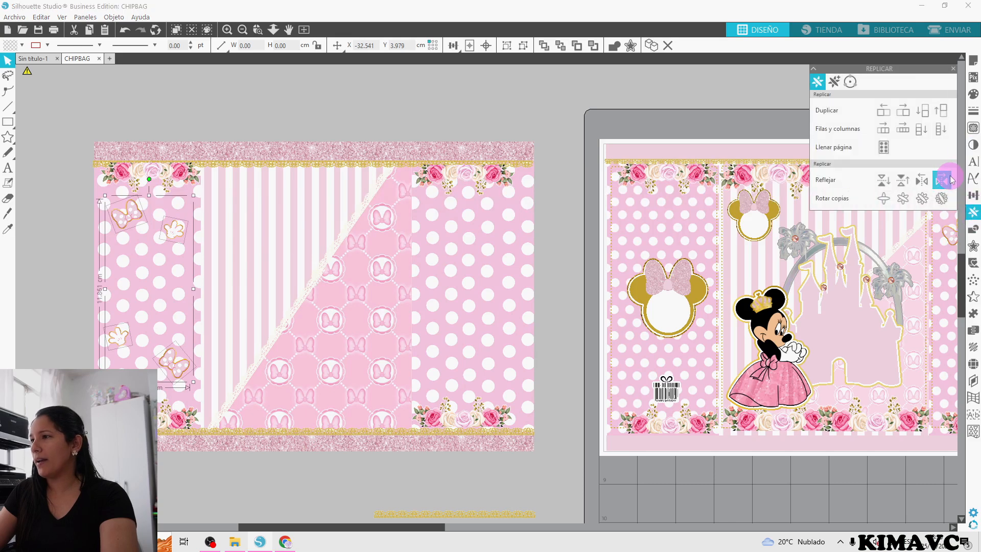
left_click(942, 181)
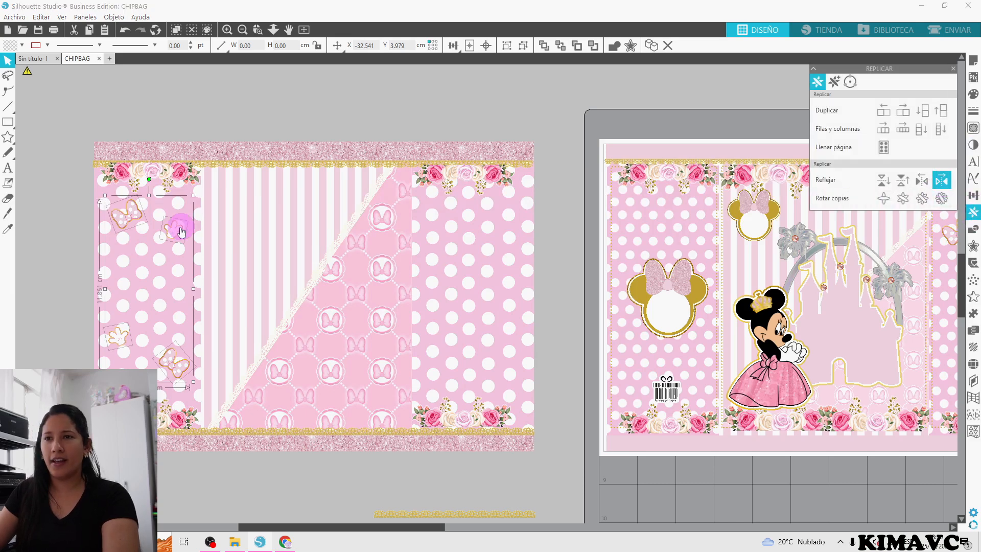
left_click_drag(254, 219, 492, 226)
left_click(510, 106)
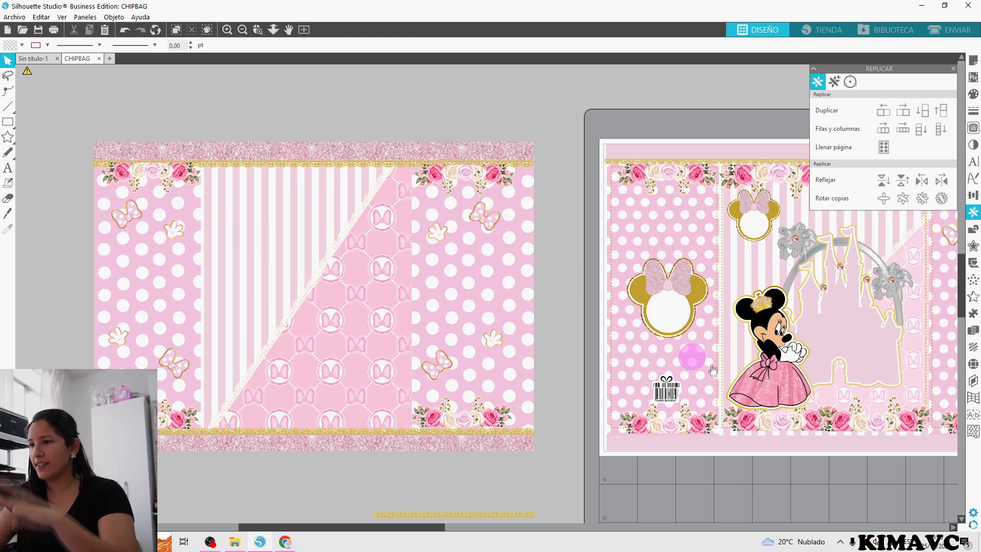
Resize the gift-shaped barcode to about 2.39 cm wide and place it above the lower roses on the right polka-dot panel
left_click(673, 395)
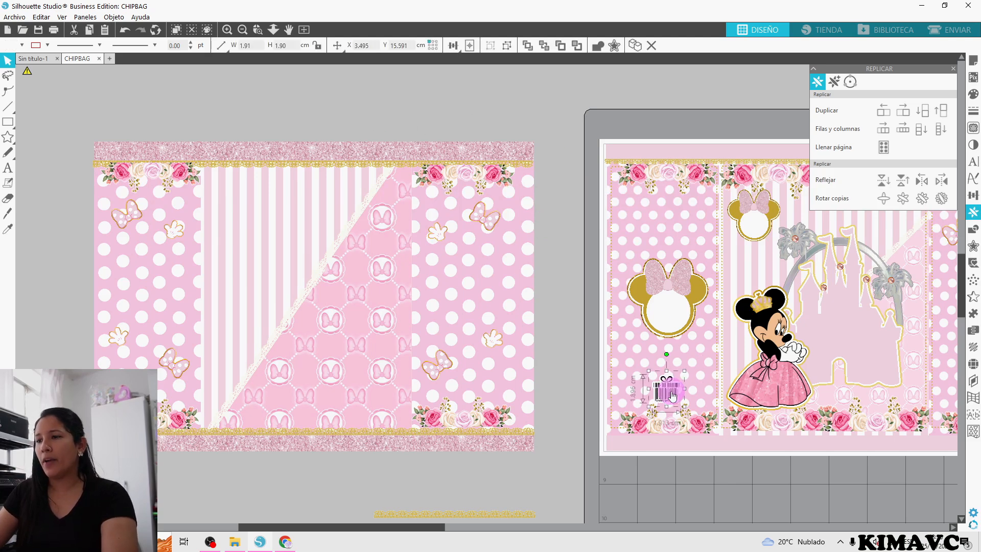
left_click_drag(666, 381, 639, 367)
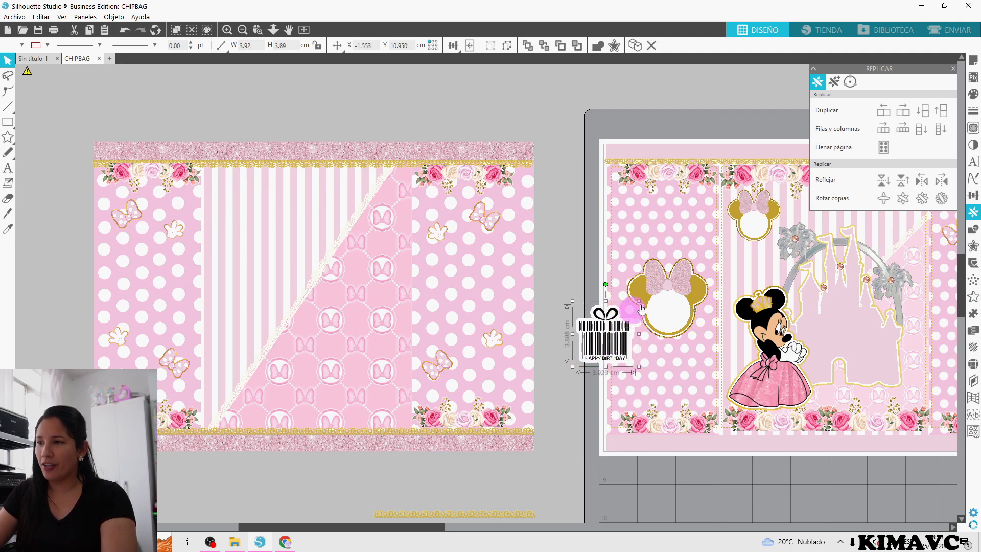
left_click_drag(639, 300, 616, 323)
left_click_drag(597, 358, 476, 395)
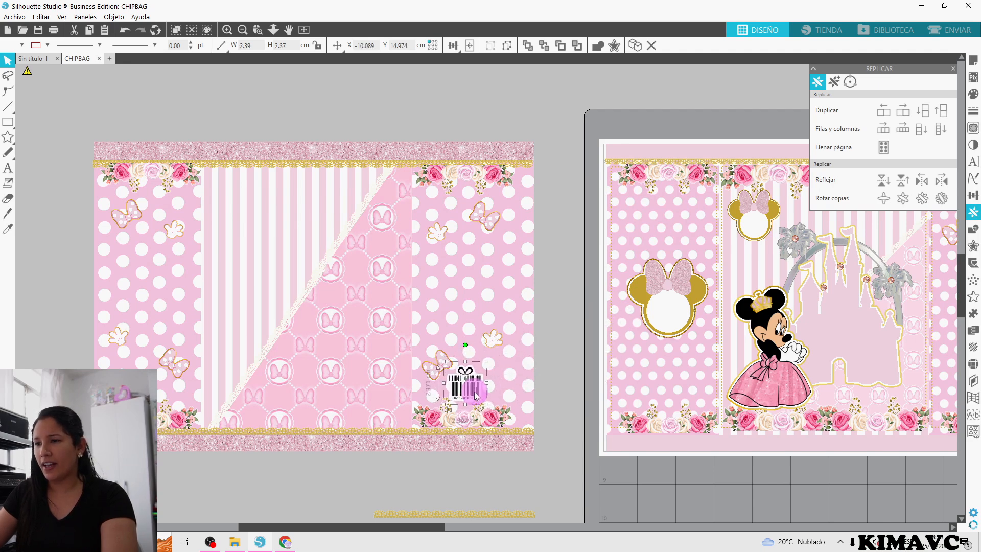
left_click(574, 132)
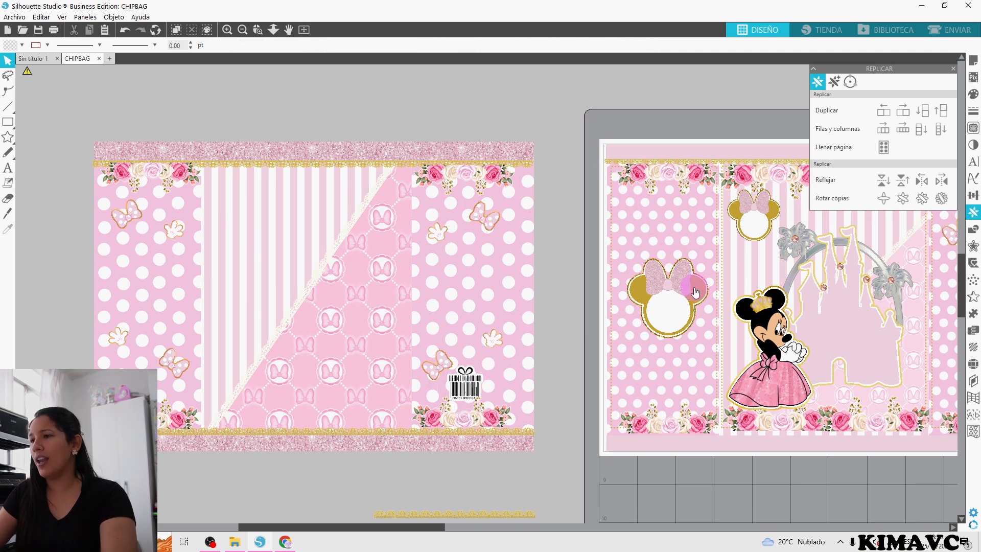
left_click(633, 280)
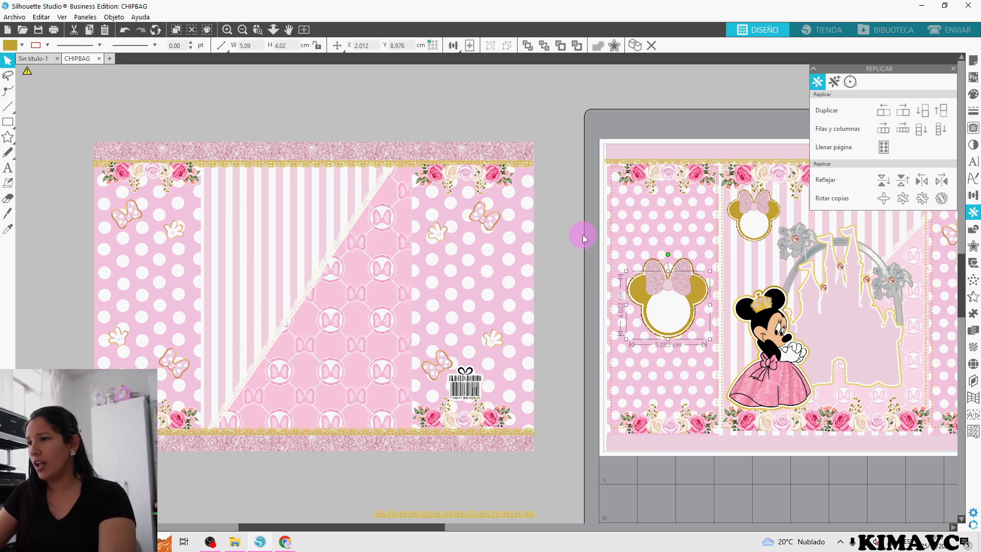
left_click(621, 233)
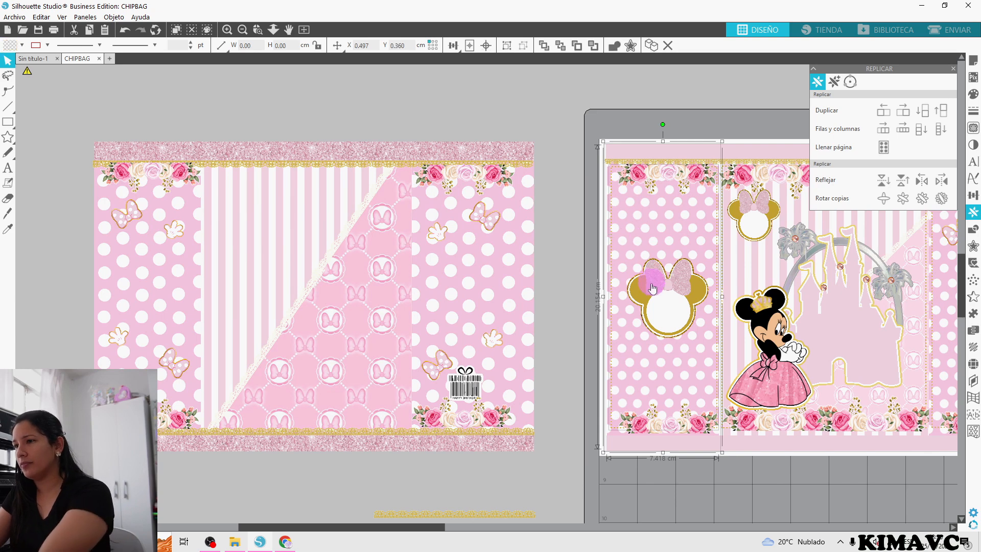
left_click(634, 284)
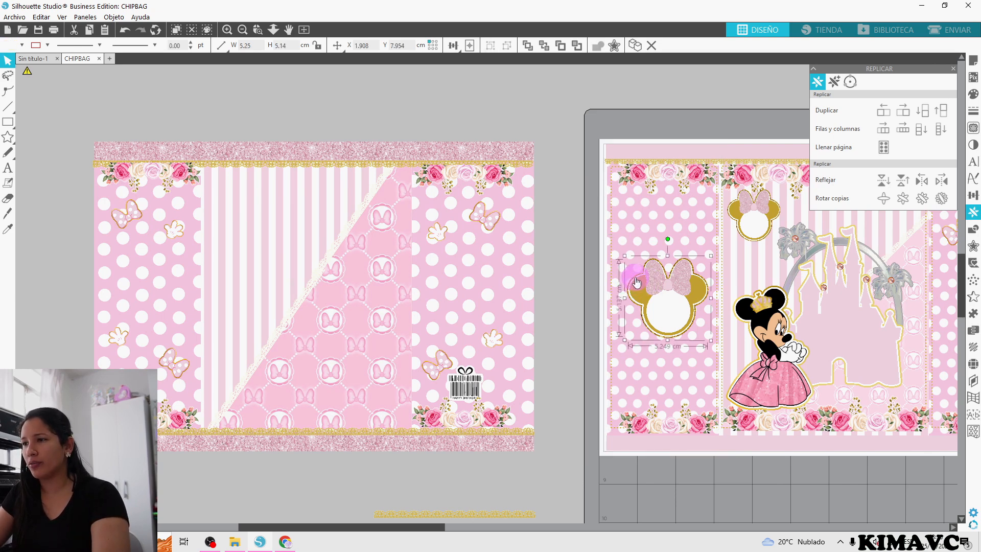
left_click(662, 287)
left_click(675, 325)
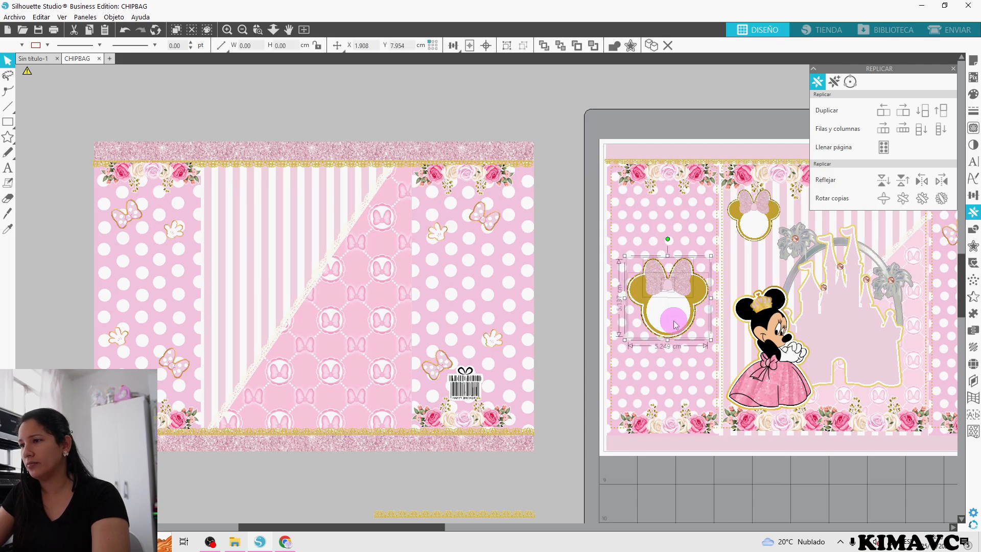
left_click(705, 290)
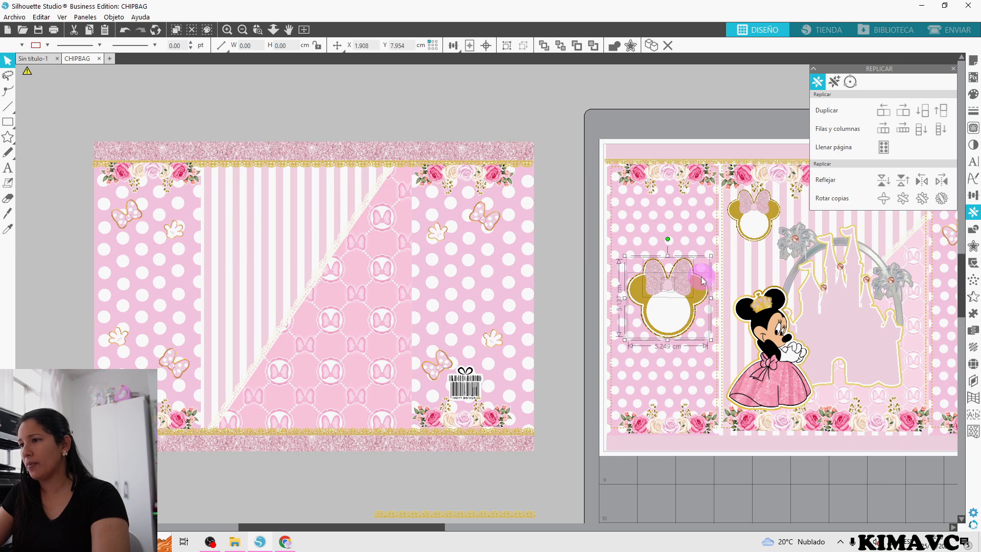
left_click_drag(664, 301, 656, 307)
key("z")
key("ctrl+z")
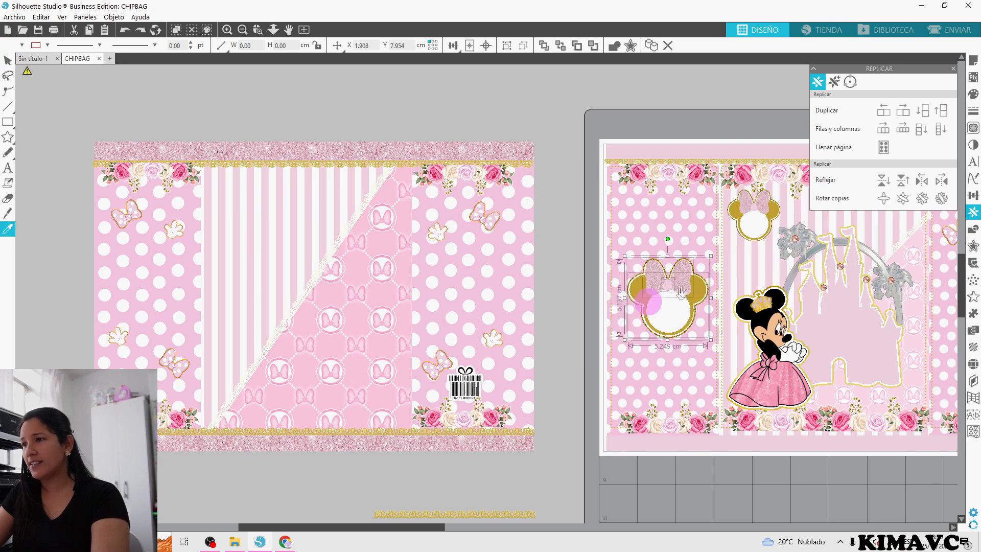
Group all pieces of the example's larger Minnie-head frame and place the group on the left polka-dot panel between the gloves
left_click(583, 262)
left_click_drag(580, 257, 700, 350)
left_click(620, 231)
left_click(614, 231)
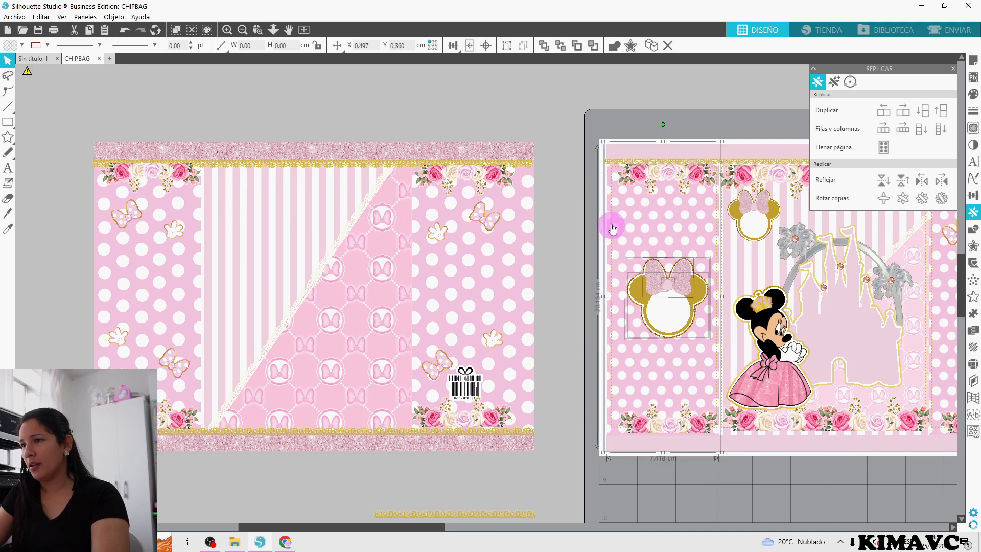
left_click(627, 219)
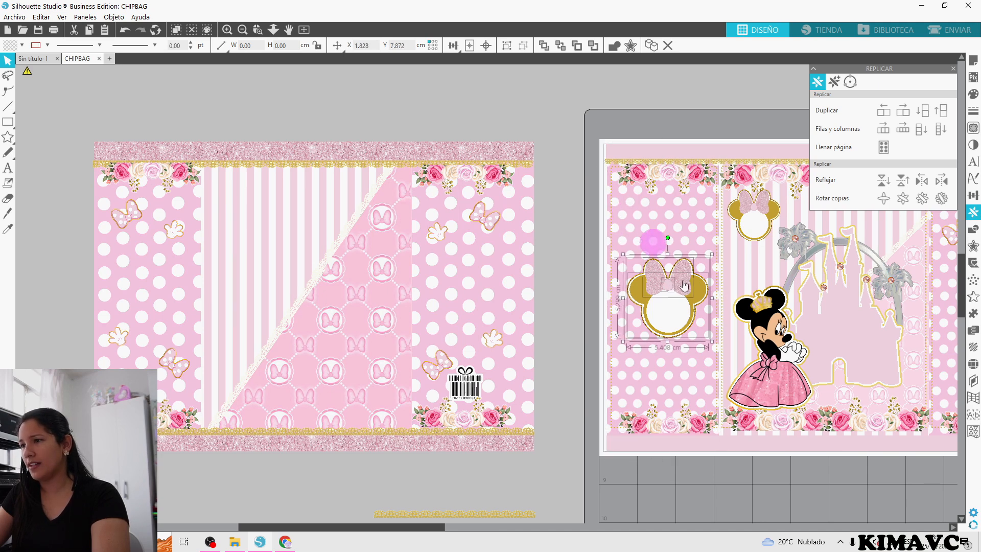
left_click_drag(628, 281, 495, 281)
left_click(508, 47)
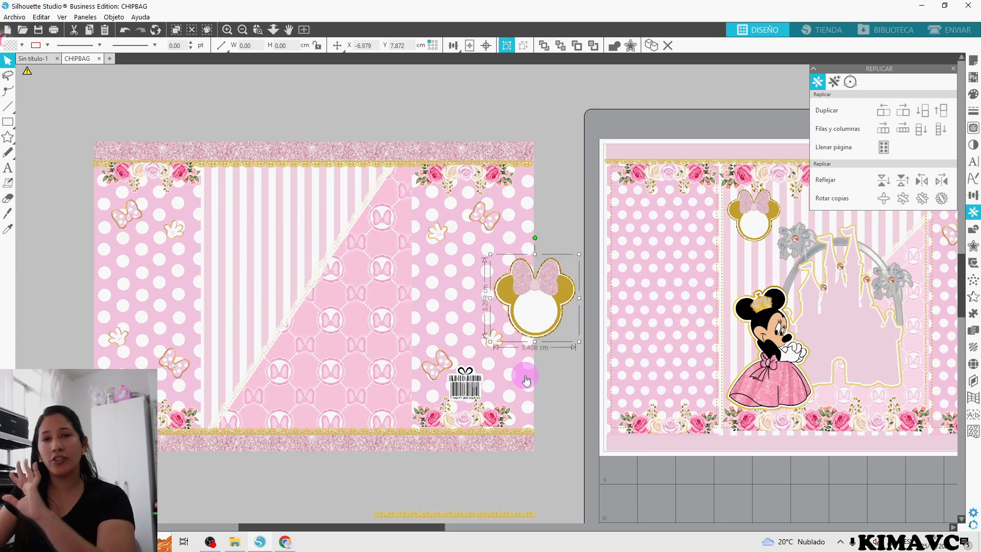
left_click_drag(519, 276, 157, 264)
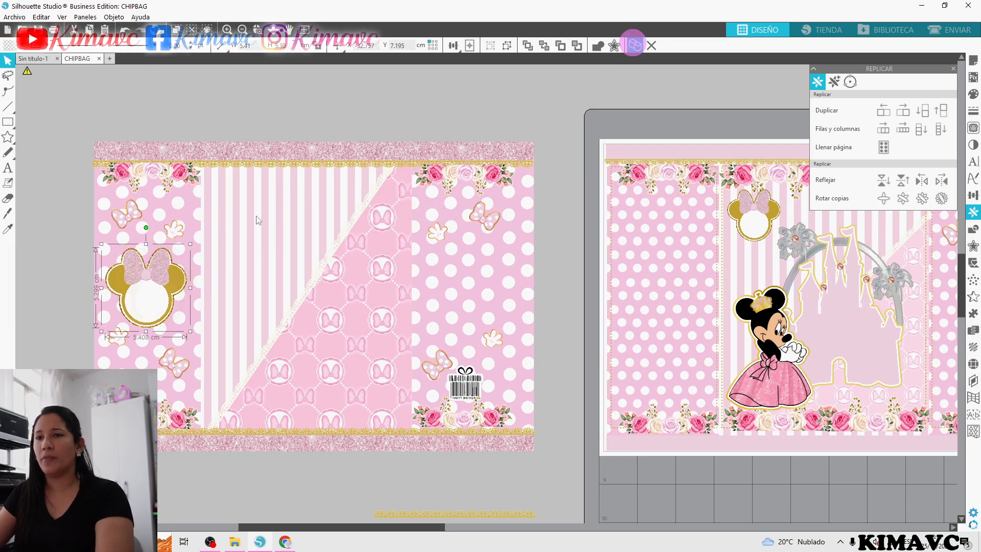
Duplicate the Minnie-head frame onto the right polka-dot panel and nudge the original slightly left on its panel
left_click_drag(153, 286, 466, 291)
left_click(586, 123)
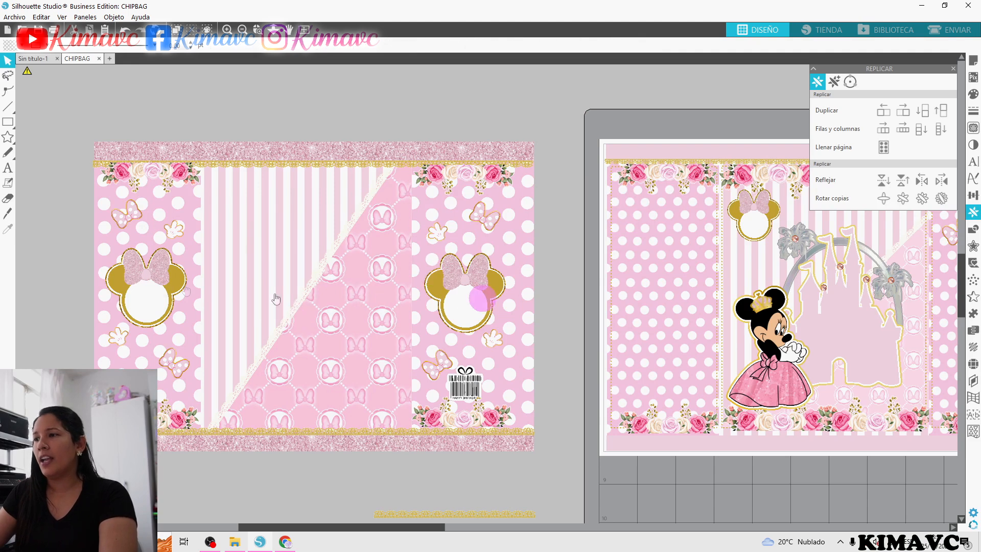
left_click_drag(168, 291, 166, 292)
left_click(164, 288)
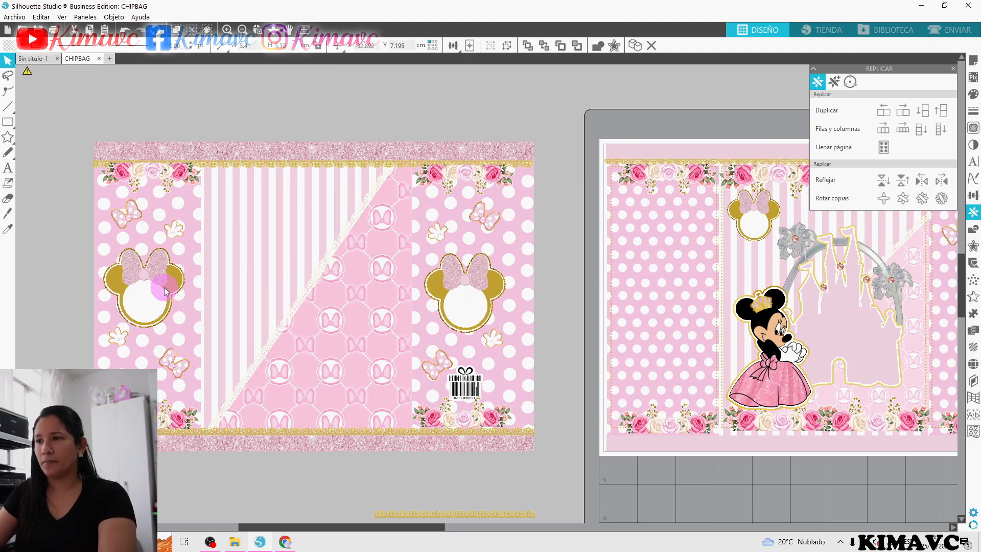
Move the princess Minnie figure from the example onto the lower left of the striped centre panel
left_click(783, 366)
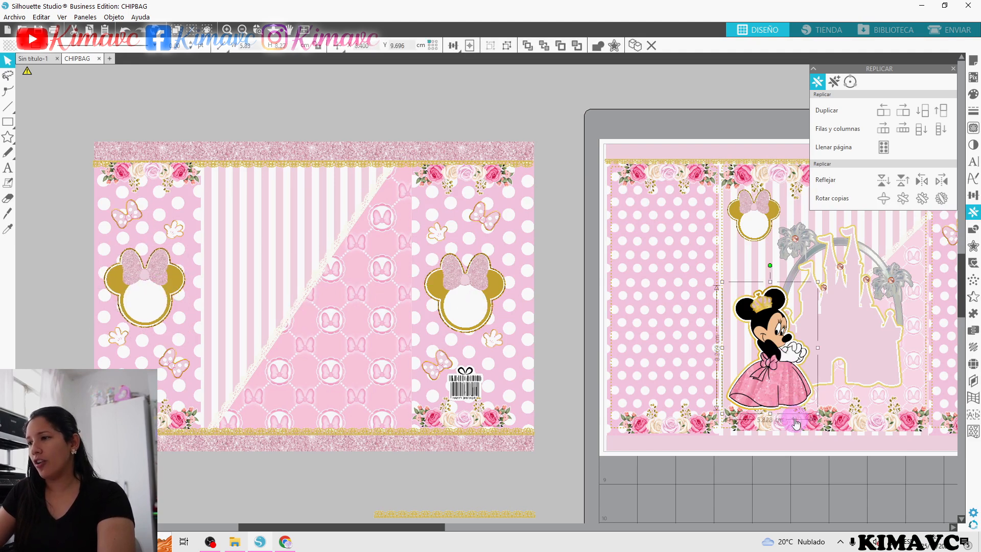
left_click_drag(790, 379, 365, 370)
key("i")
key("ctrl+z")
key("v")
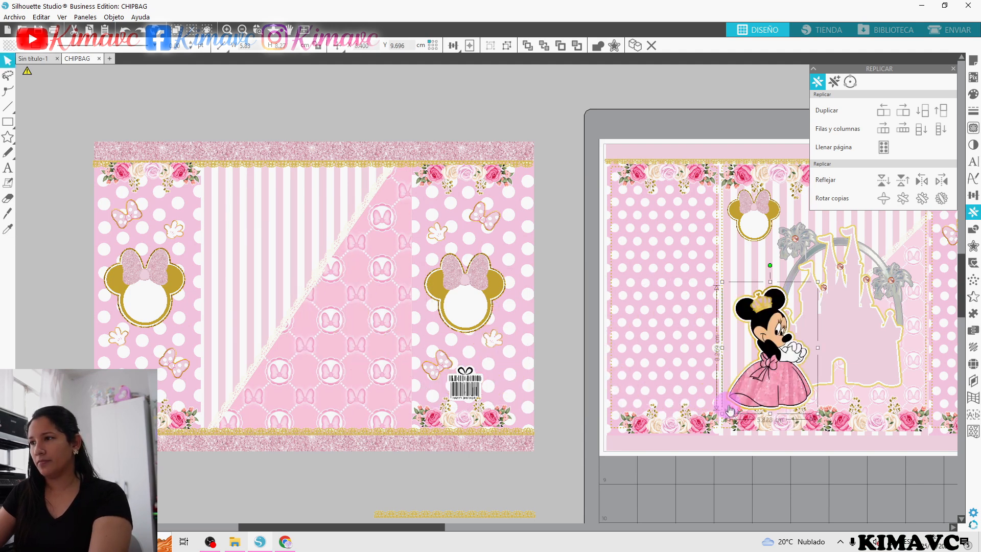
left_click_drag(780, 391, 263, 404)
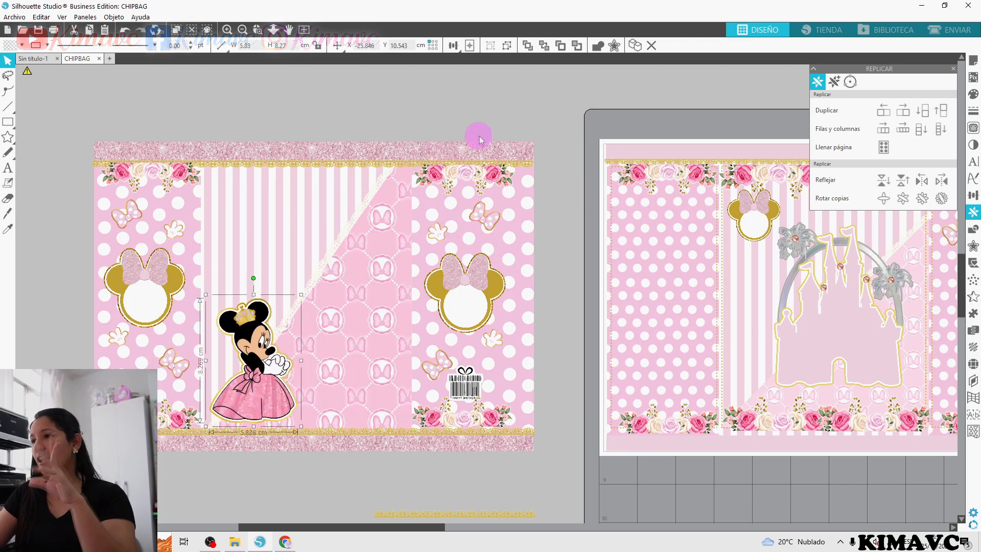
Move the example's wide rose garland along the bottom edge of the centre panel and nudge it slightly left
left_click(833, 291)
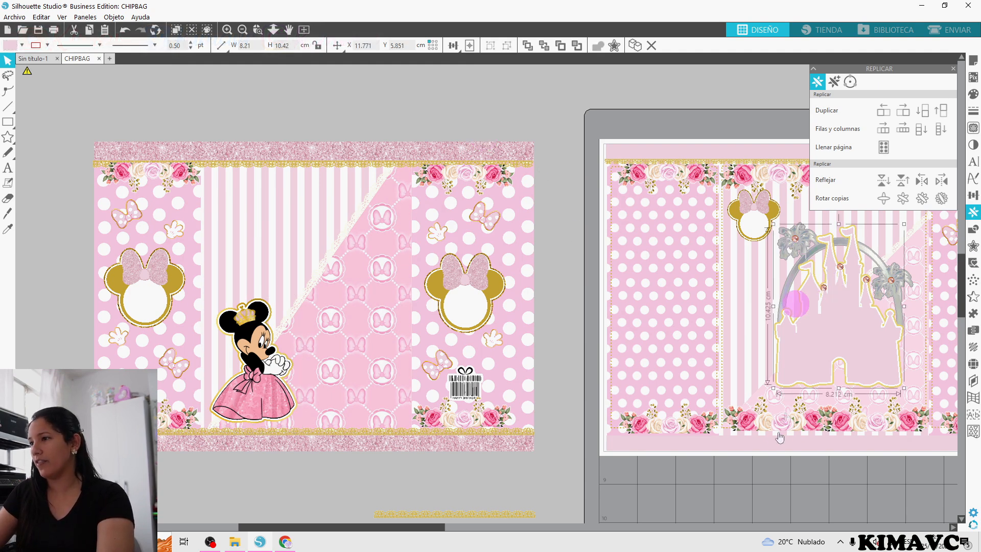
left_click_drag(788, 430, 282, 483)
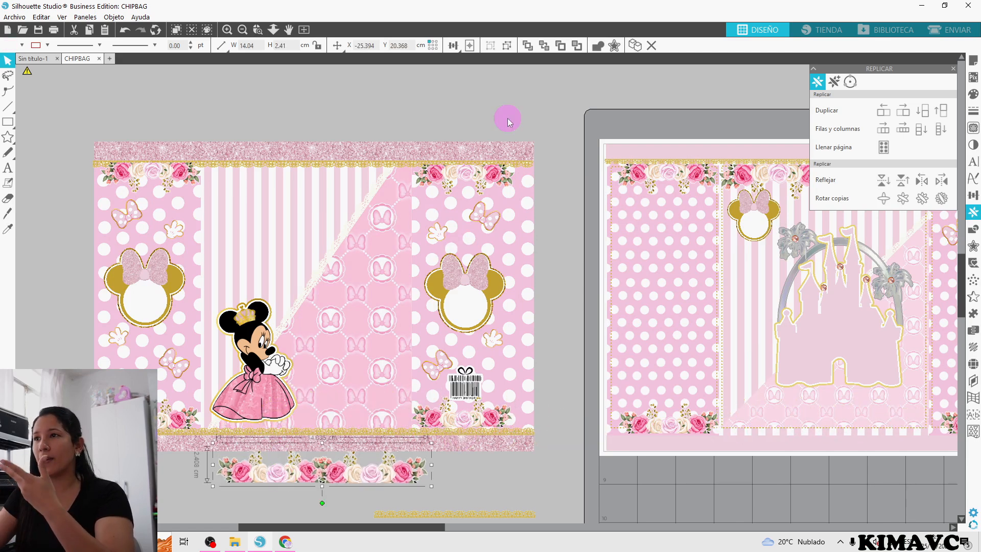
left_click_drag(385, 472, 374, 420)
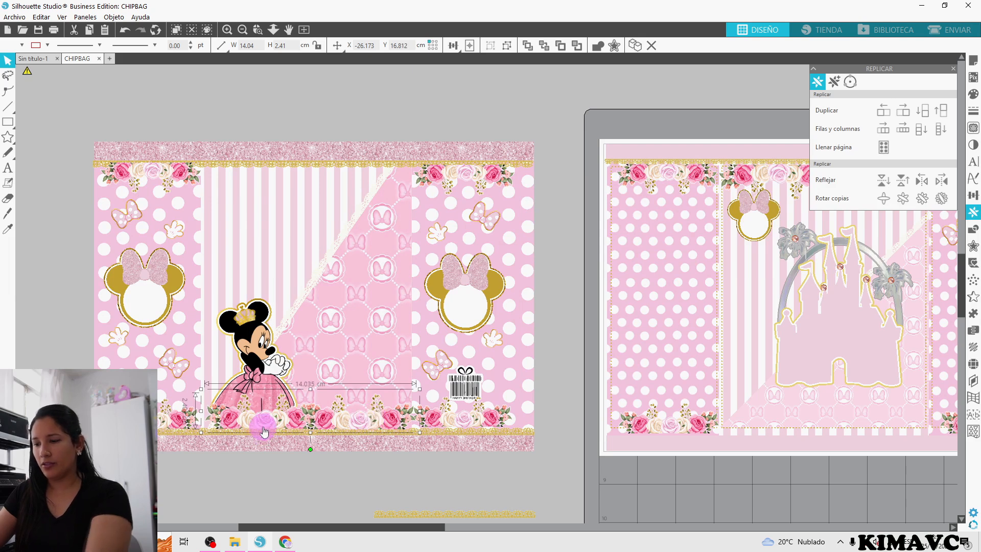
key("Left")
key("Left")
key("Left")
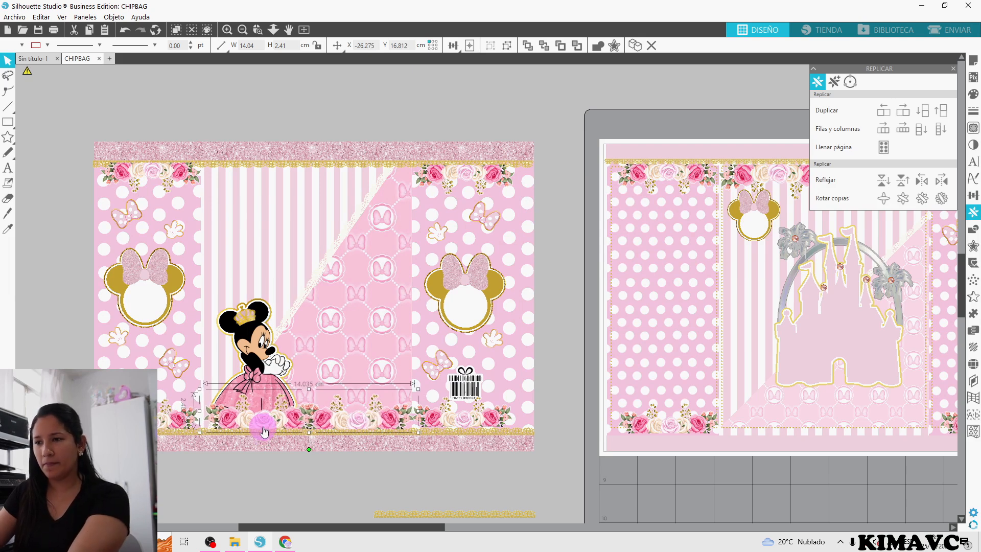
Nudge the princess Minnie figure upward so her dress hem sits just behind the lower rose garland
left_click(259, 373)
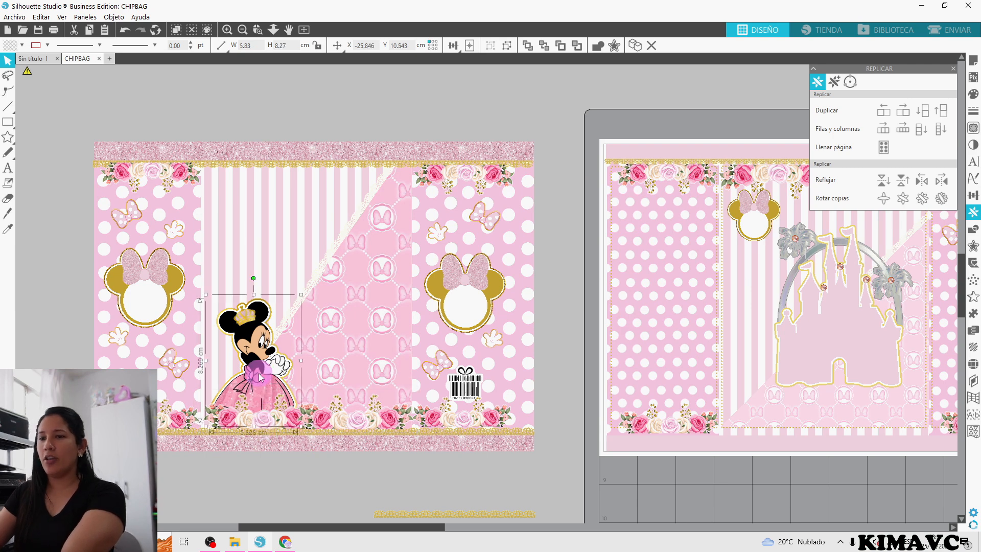
key("Up")
key("Up")
key("Up")
key("Up")
key("Up")
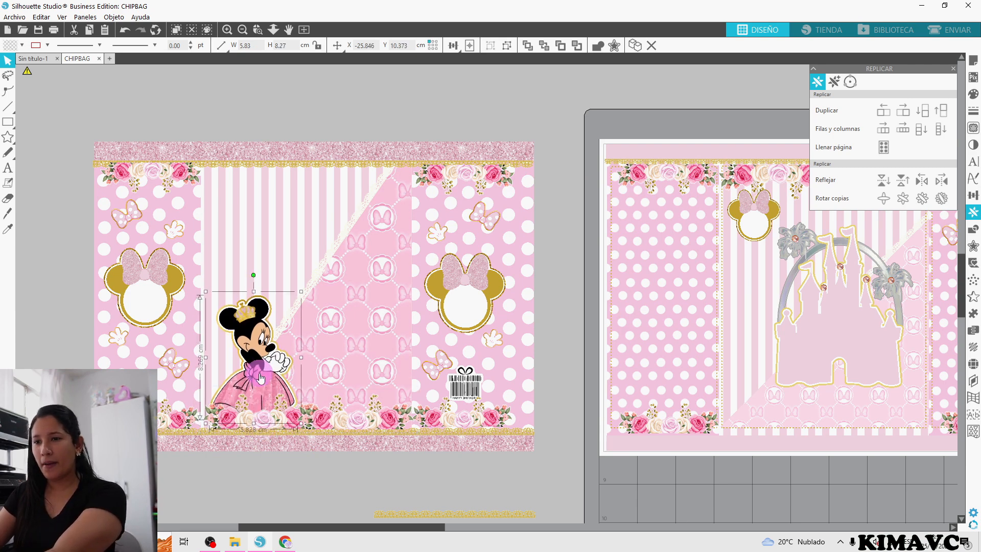
key("Up")
key("Up")
key("Up")
key("Up")
key("Up")
key("Up")
key("Up")
key("Up")
key("Up")
key("Up")
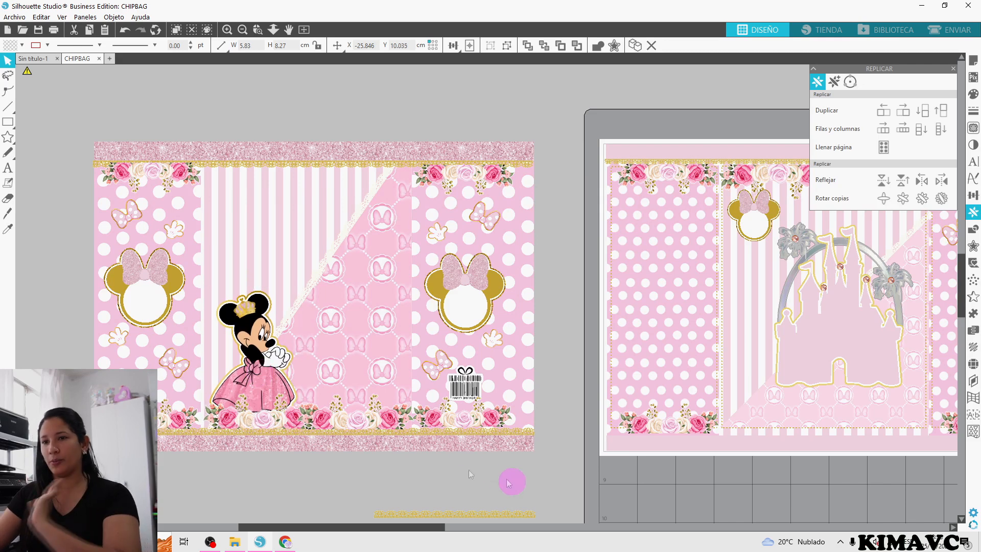
left_click(409, 306)
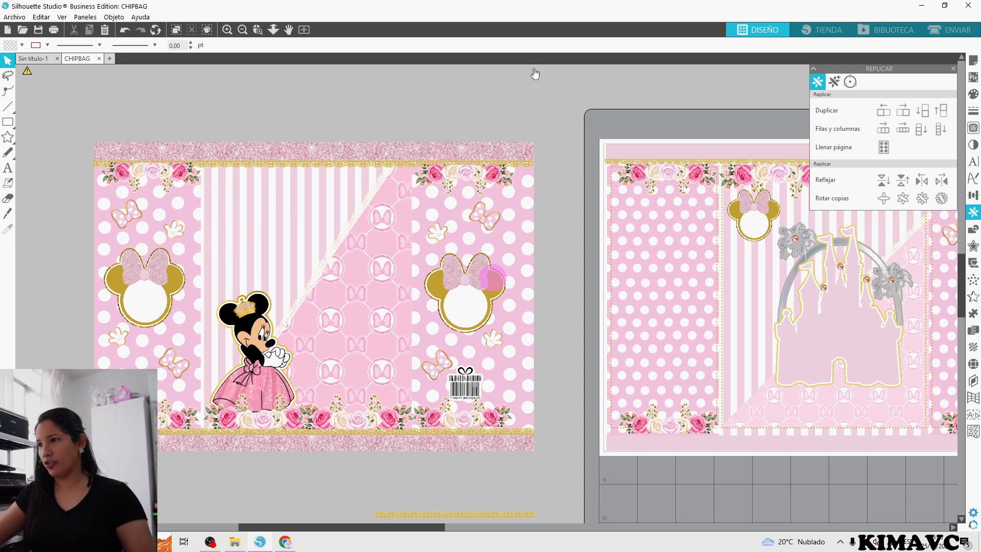
left_click(494, 278)
left_click(507, 97)
left_click(821, 416)
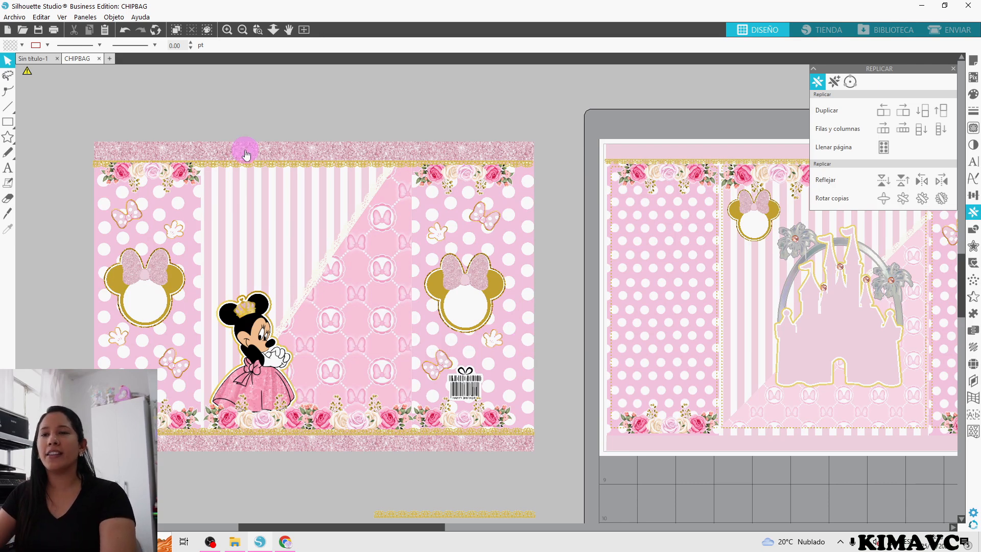
Mirror a copy of the centre panel's rose garland upward and place it along the panel's top edge
left_click(302, 417)
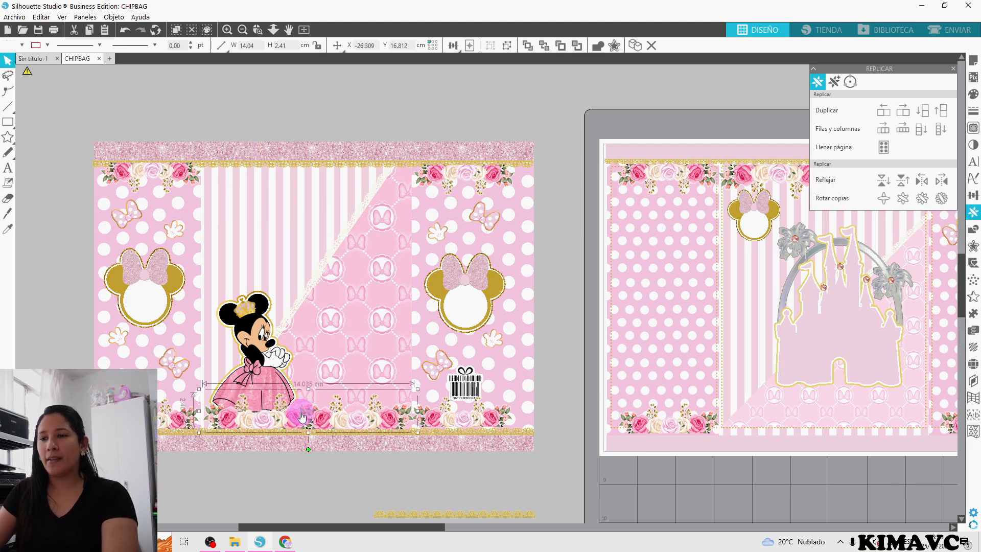
left_click(904, 179)
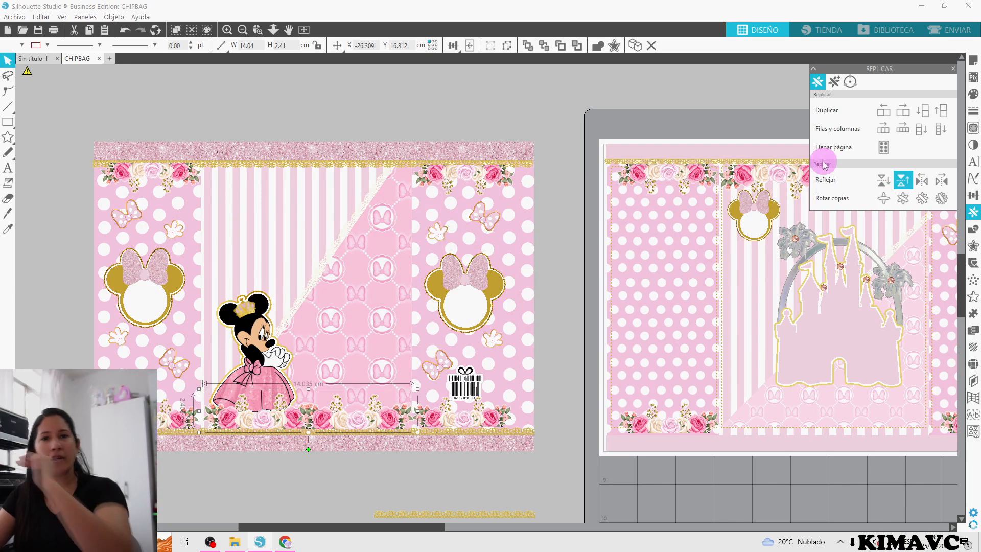
left_click_drag(353, 371, 351, 176)
left_click(171, 172)
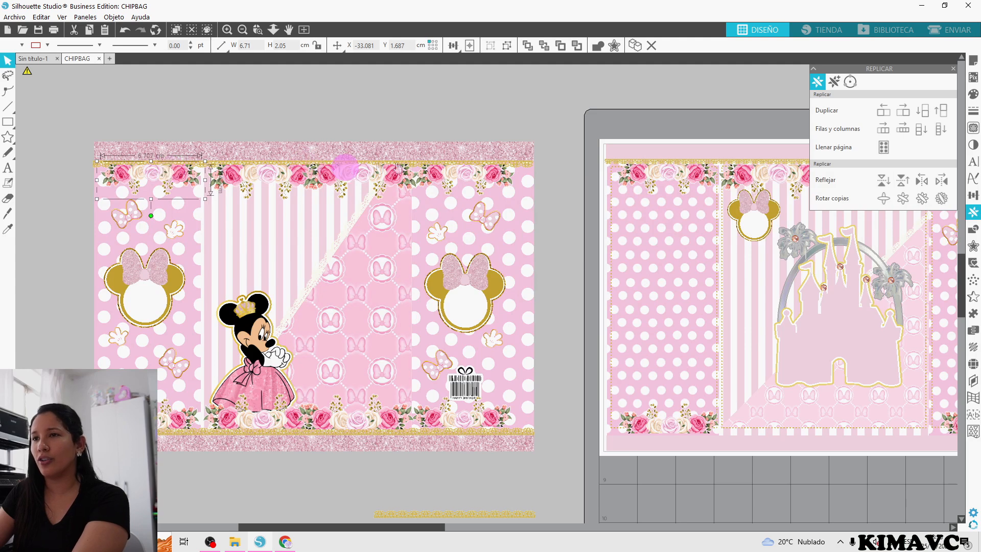
Bring the gold lace strips along the top and bottom borders in front of the rose garlands
left_click(458, 164)
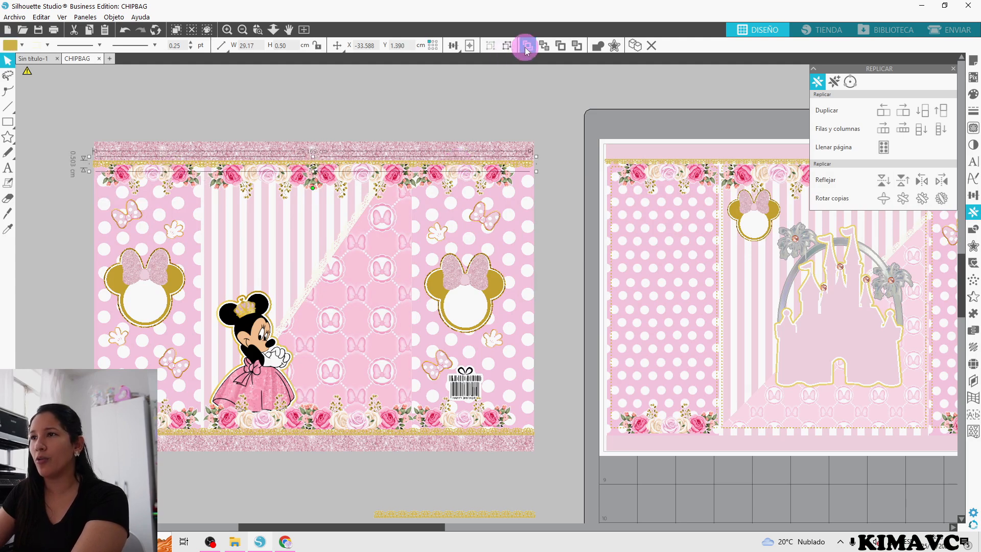
left_click(366, 438)
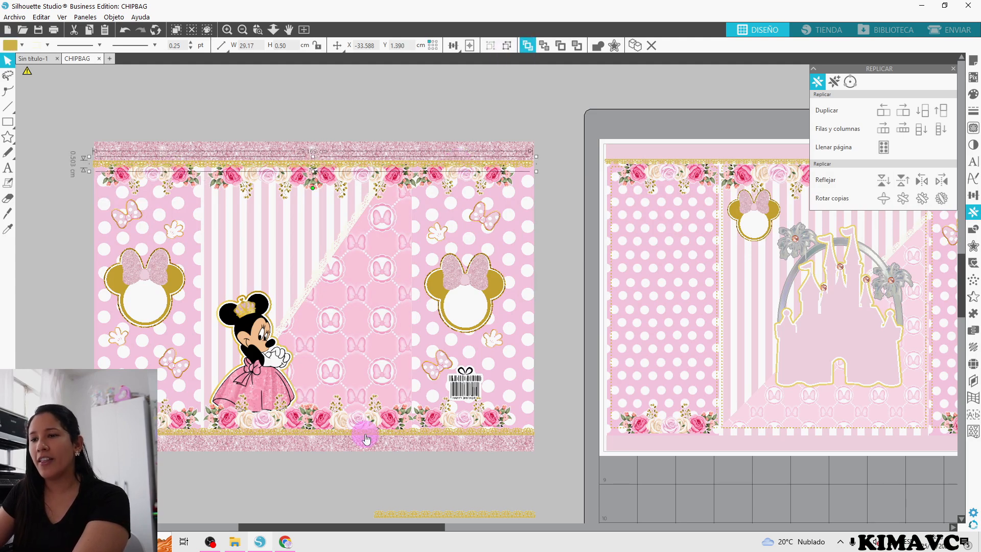
left_click(366, 438)
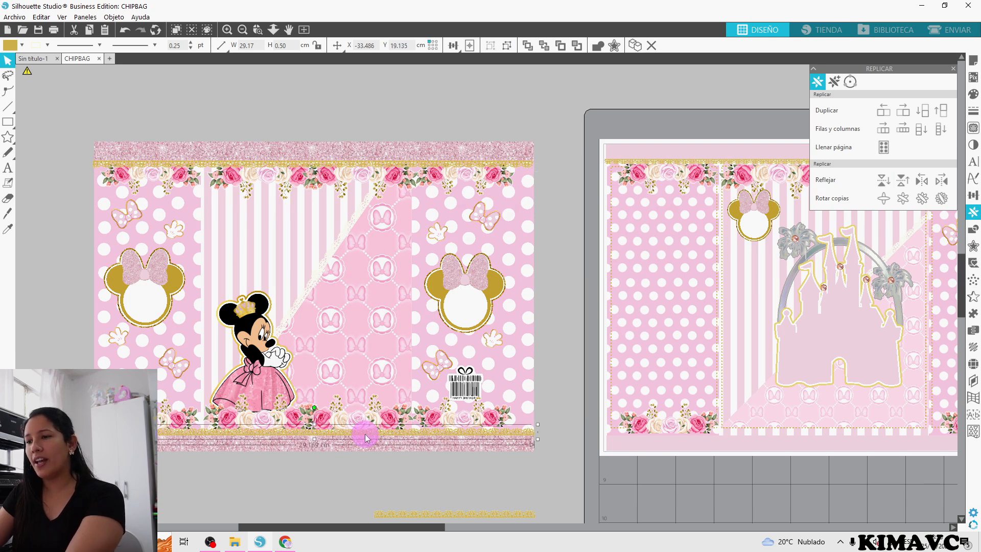
left_click(385, 433)
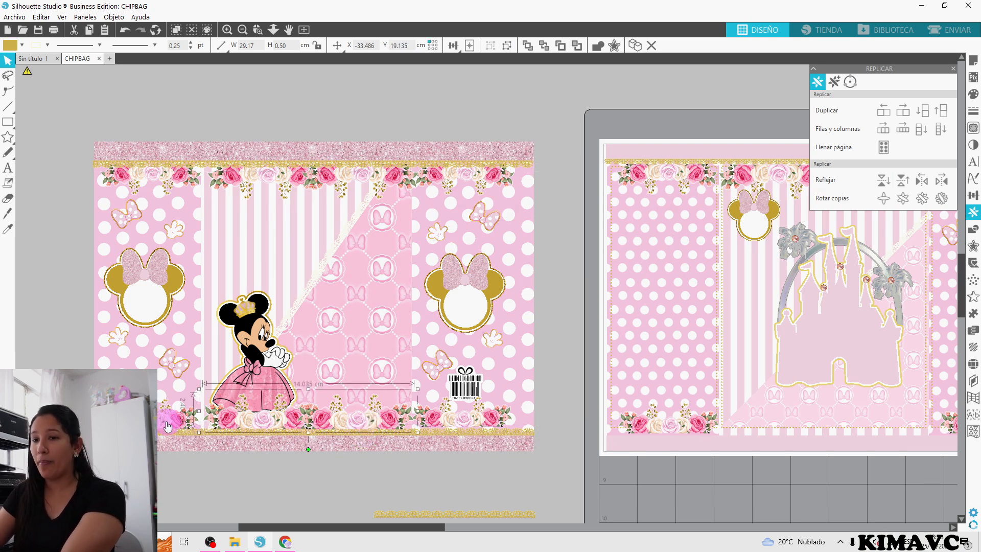
left_click_drag(413, 427, 449, 420)
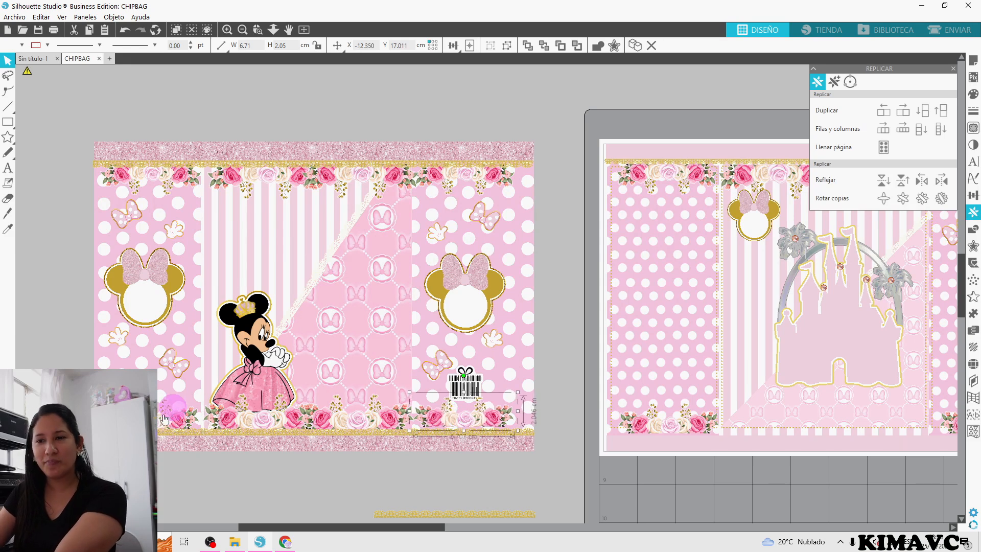
left_click(255, 425)
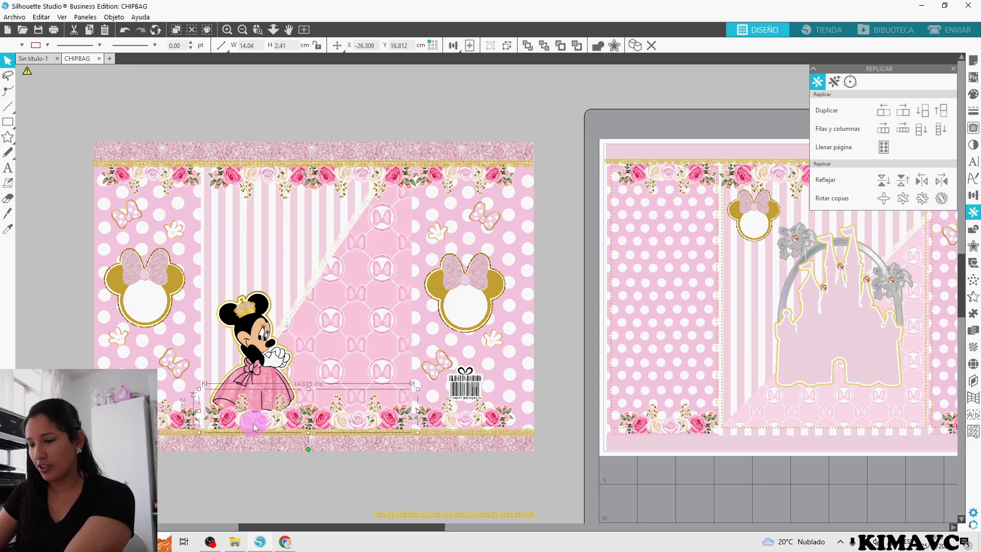
left_click(449, 116)
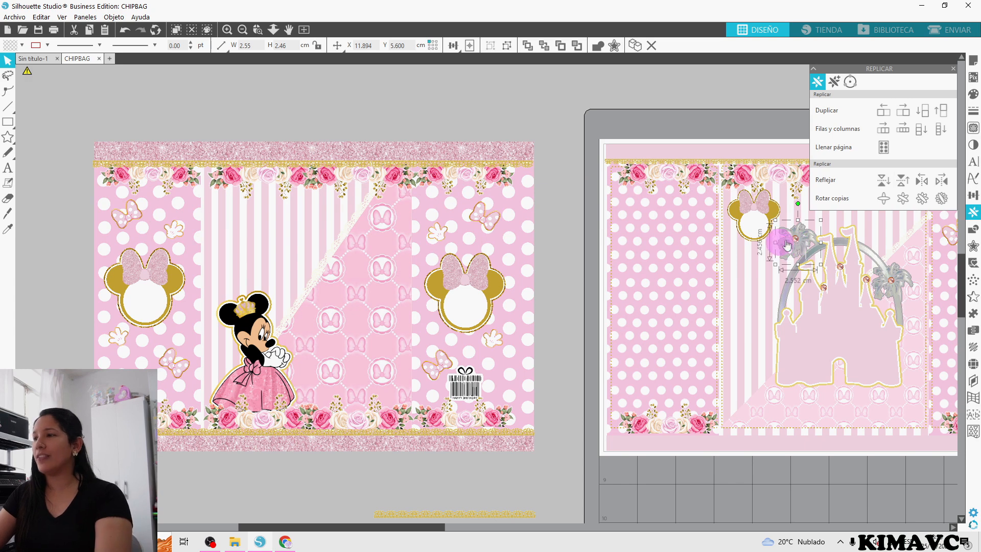
Select the example's castle together with its grey arch and grey ornaments
left_click(818, 255, "shift")
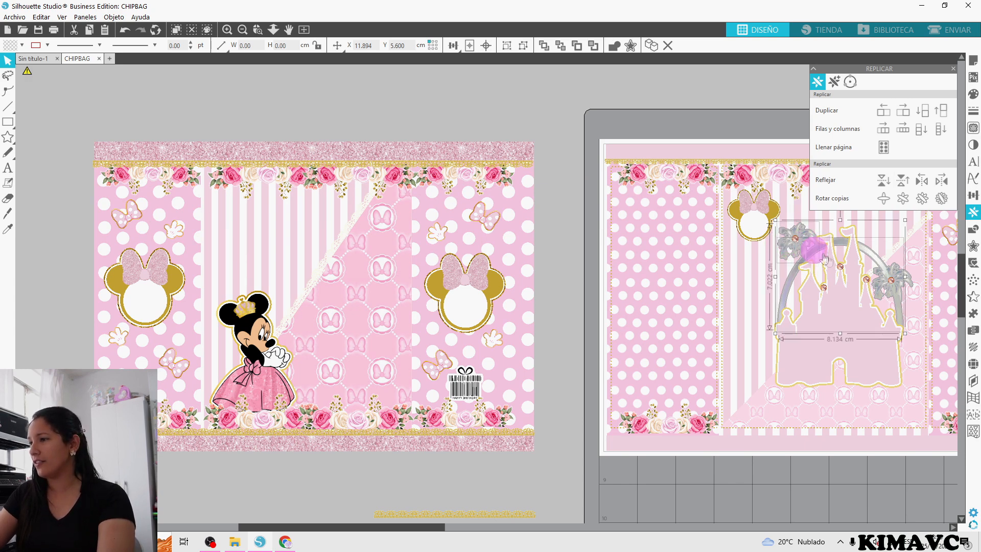
left_click(890, 282, "shift")
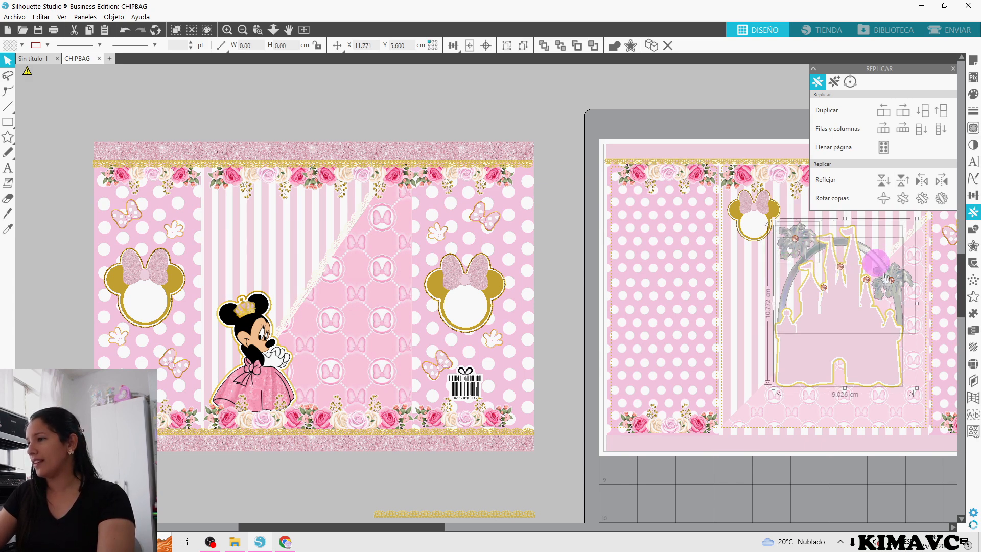
left_click(849, 387)
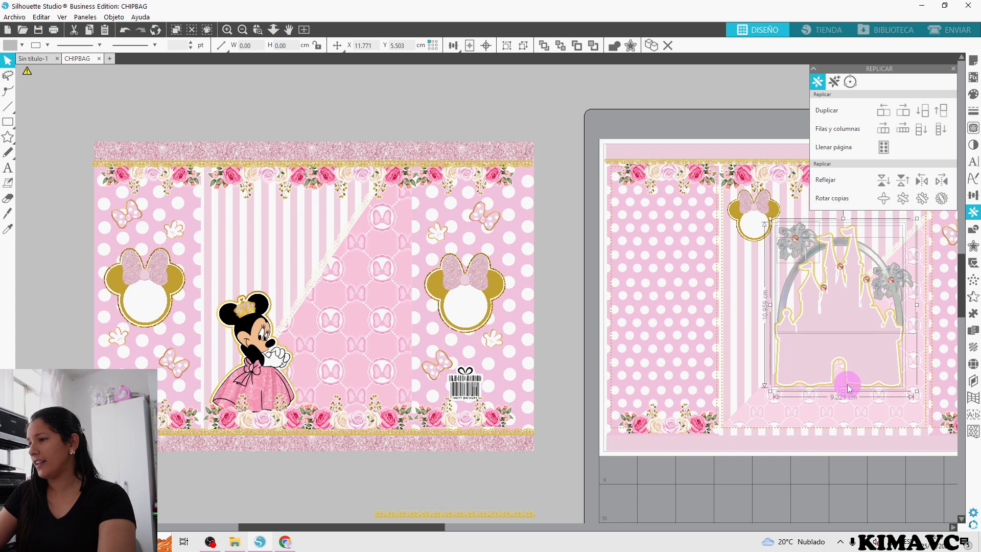
left_click_drag(851, 376, 724, 393)
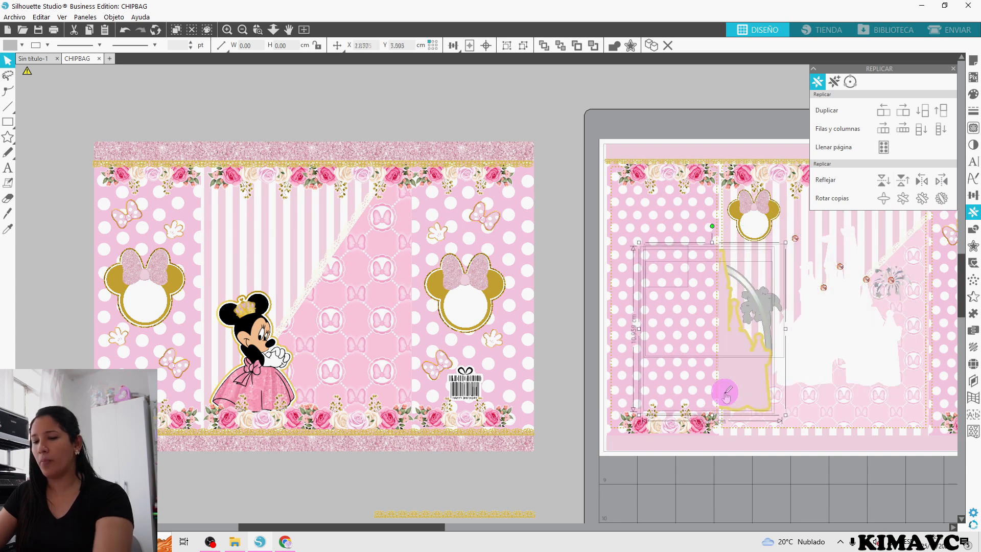
key("ctrl+z")
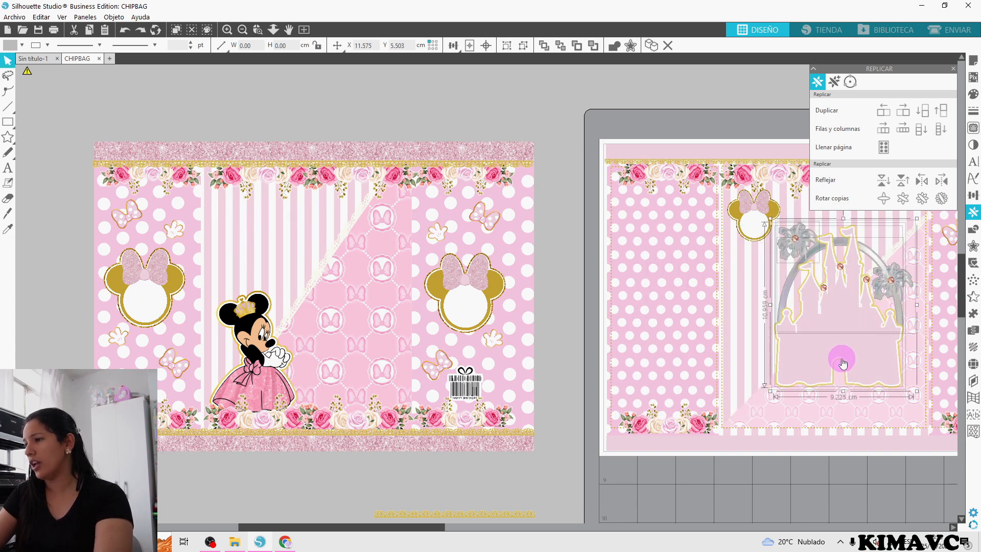
left_click_drag(846, 342, 756, 364)
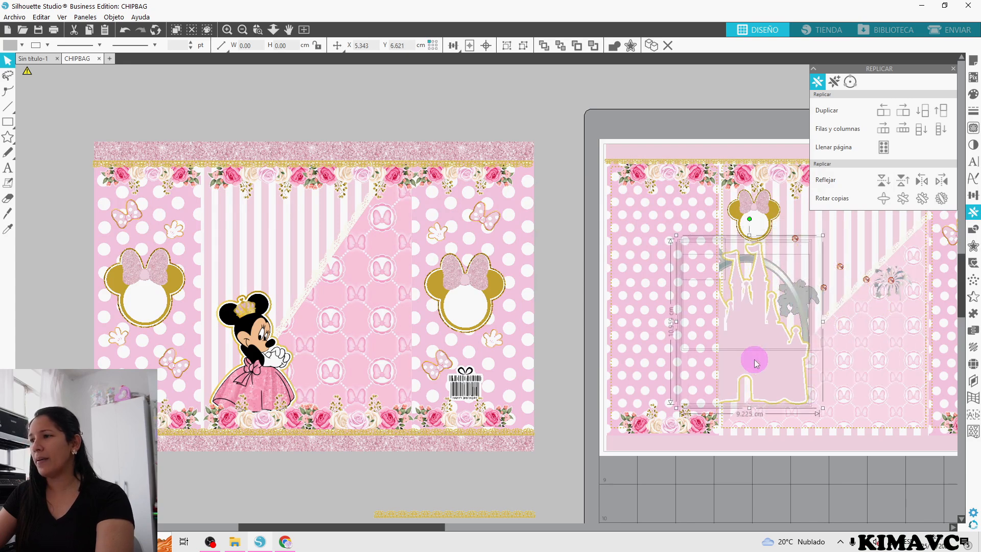
key("ctrl+z")
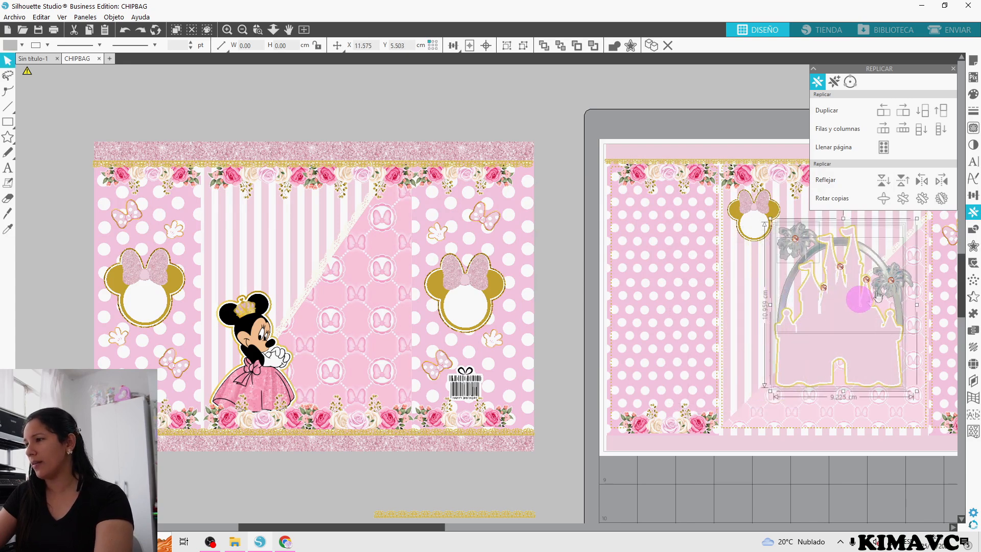
Move the castle artwork onto the centre panel, group it, and enlarge it to about 10.31 by 12.25 cm beside Minnie
left_click_drag(886, 287, 390, 291)
left_click(508, 46)
mouse_move(348, 336)
left_mouse_down()
mouse_move(341, 341)
mouse_move(349, 318)
mouse_move(328, 334)
left_mouse_up()
left_click_drag(376, 231, 400, 217)
mouse_move(334, 321)
left_mouse_down()
mouse_move(356, 307)
mouse_move(352, 320)
left_mouse_up()
Ungroup the castle artwork on the centre panel and fill the castle silhouette with the pink glitter pattern
right_click(402, 220)
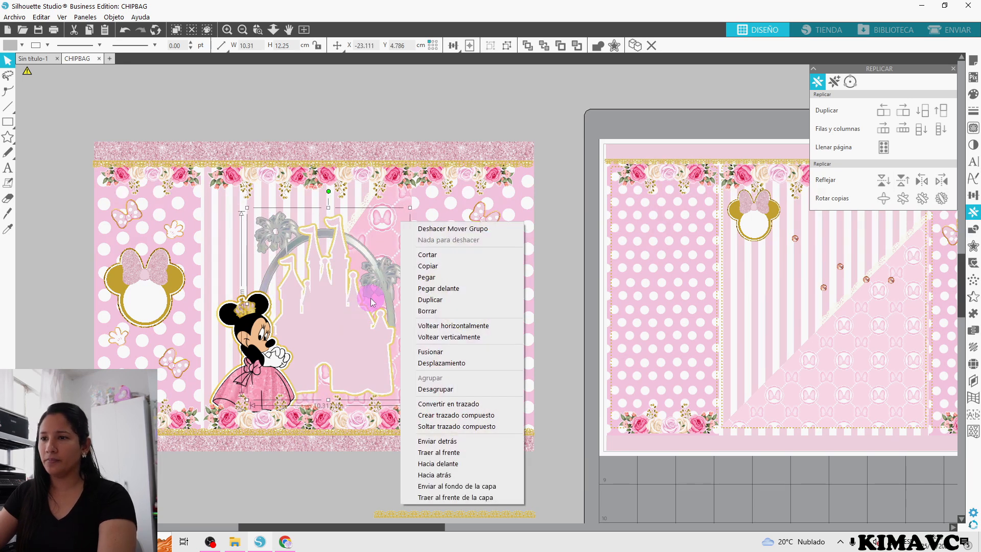
left_click(460, 386)
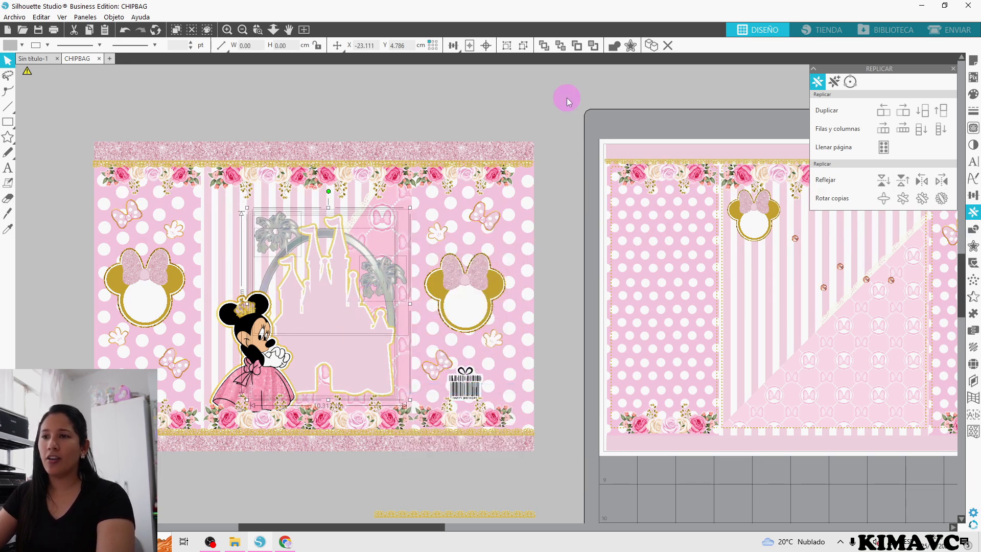
left_click(357, 340)
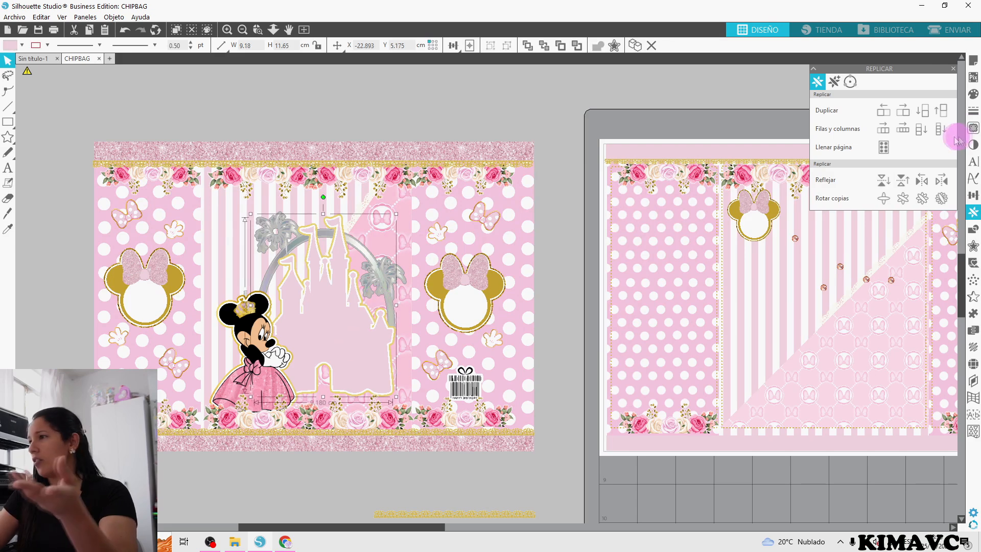
left_click(973, 128)
left_click(974, 94)
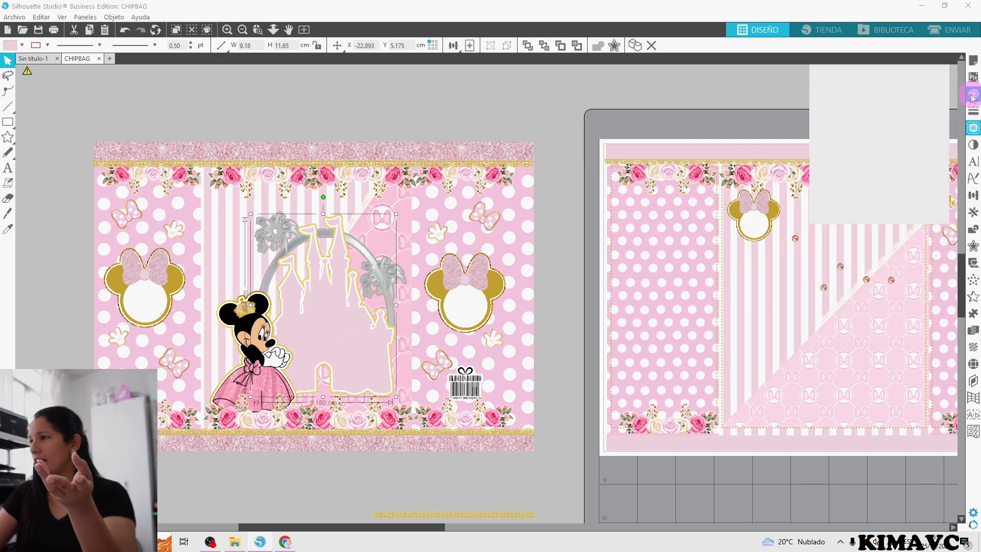
left_click(850, 82)
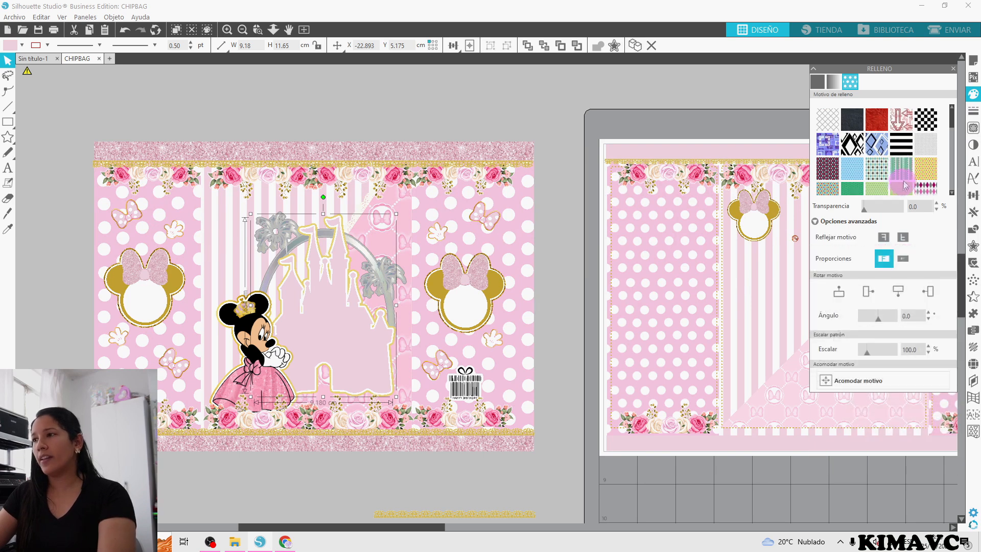
scroll(903, 170, "down", 5)
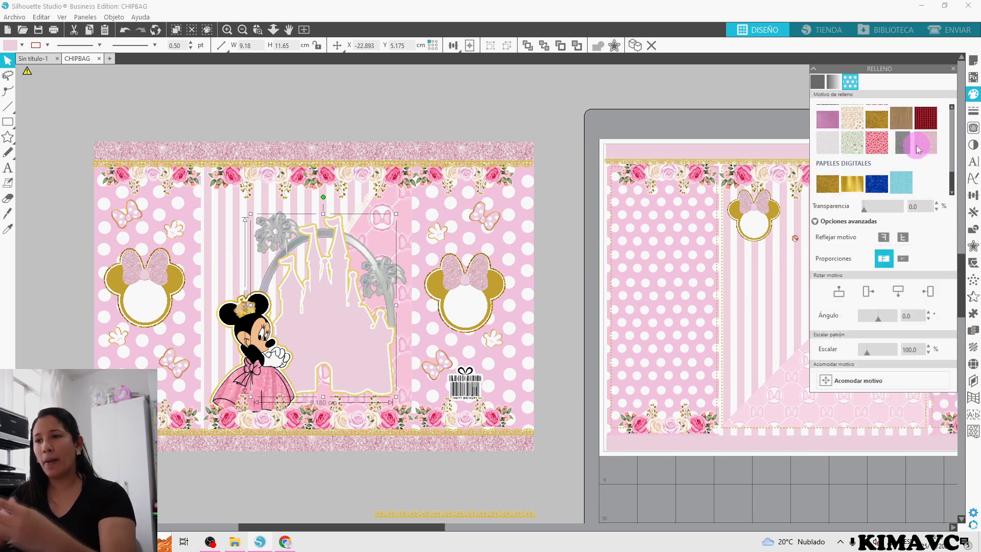
right_click(352, 321)
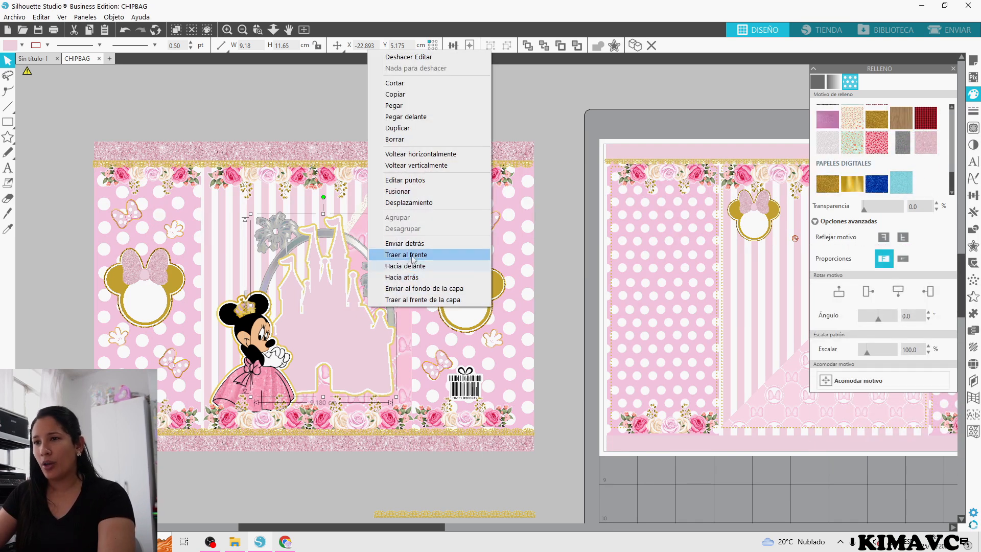
left_click(930, 148)
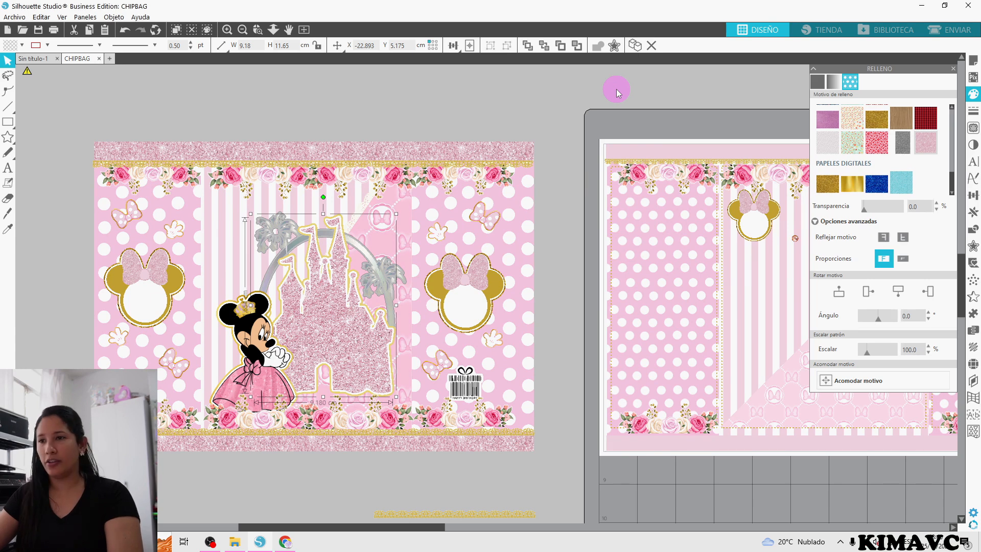
left_click(616, 89)
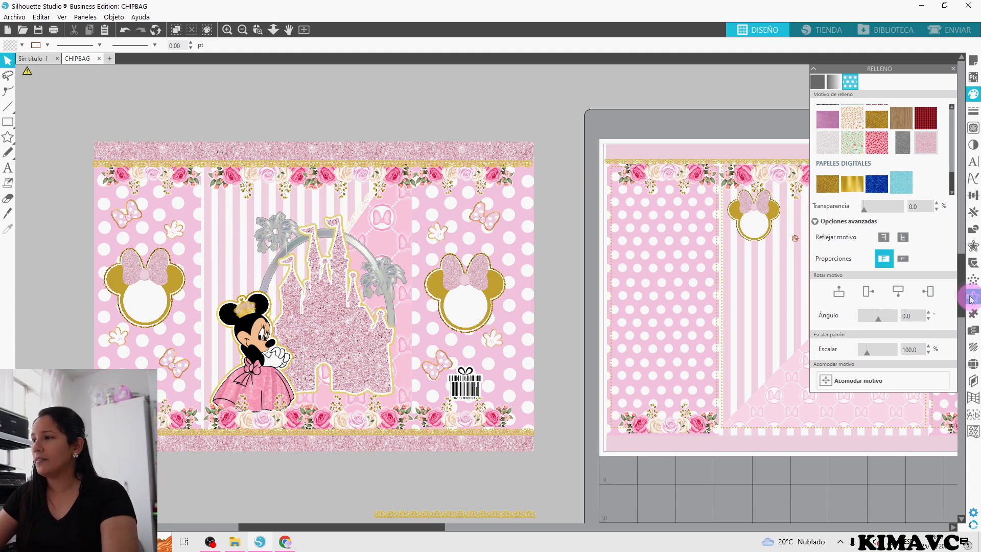
Place a clear 16ss rhinestone at the centre of each grey ornament on the arch using the single-click rhinestone tool
left_click(973, 364)
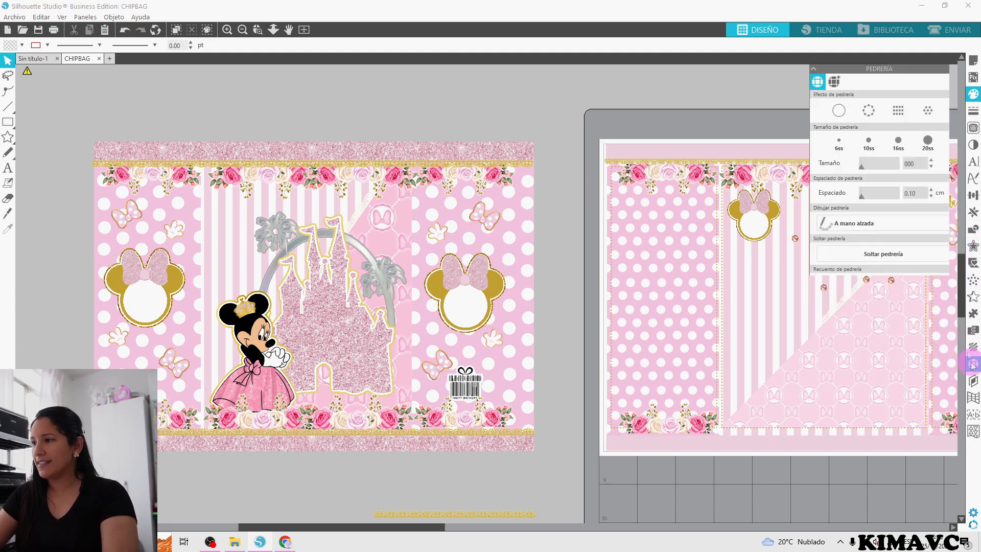
left_click(833, 84)
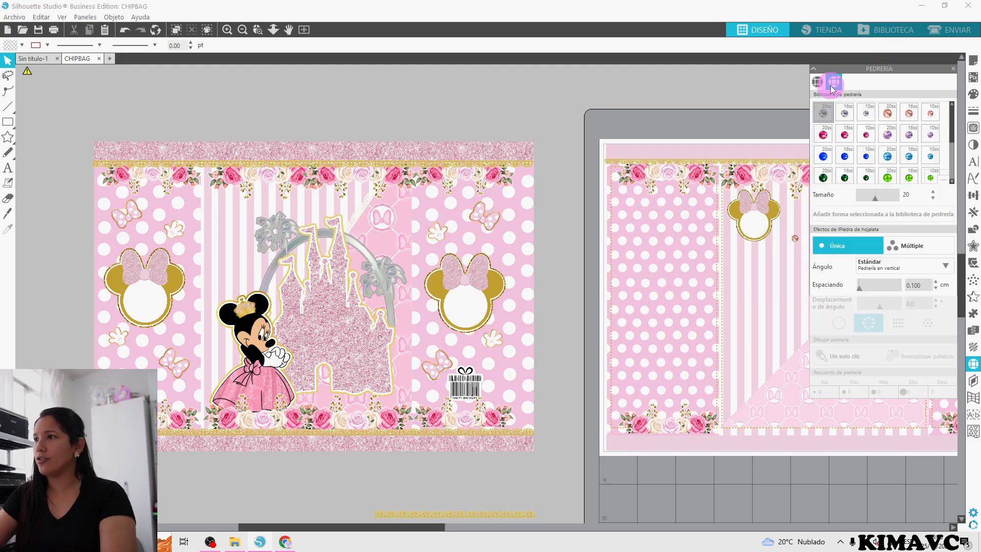
left_click(863, 115)
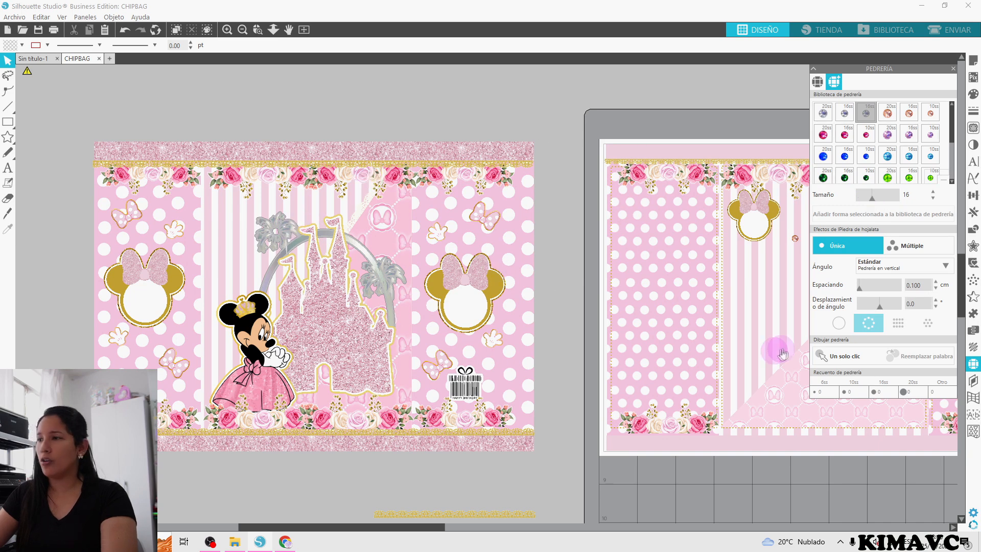
left_click(828, 358)
left_click(249, 253)
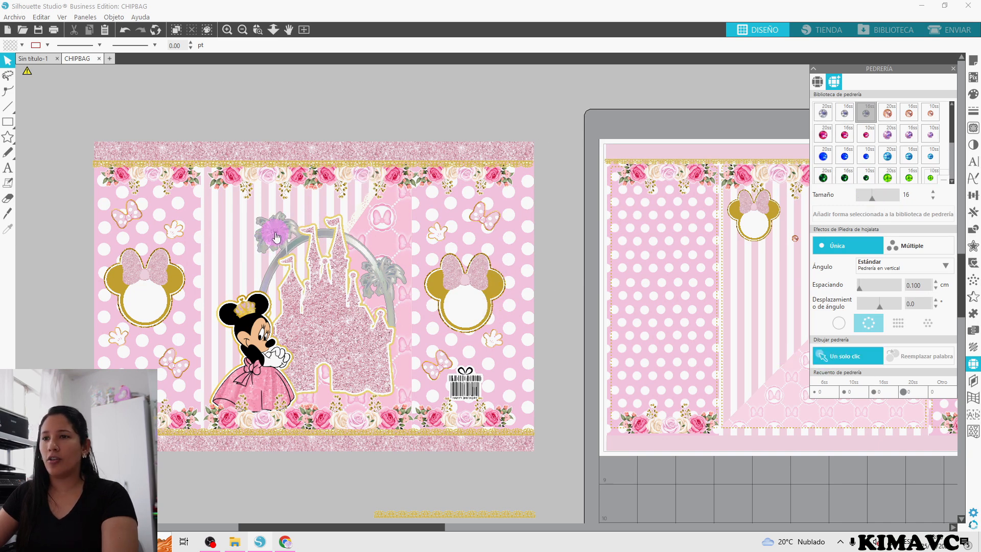
left_click(387, 279)
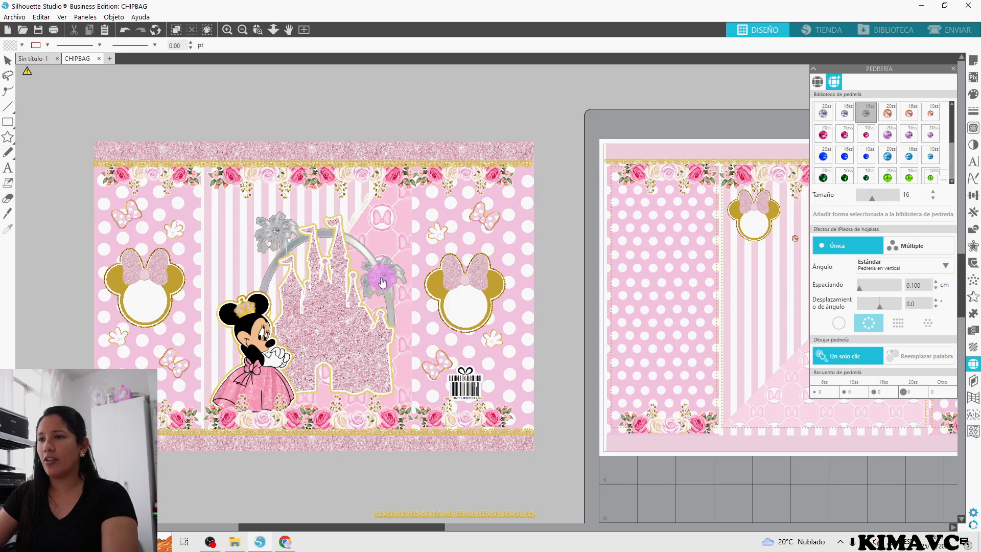
left_click(421, 256)
left_click(468, 174)
left_click(774, 147)
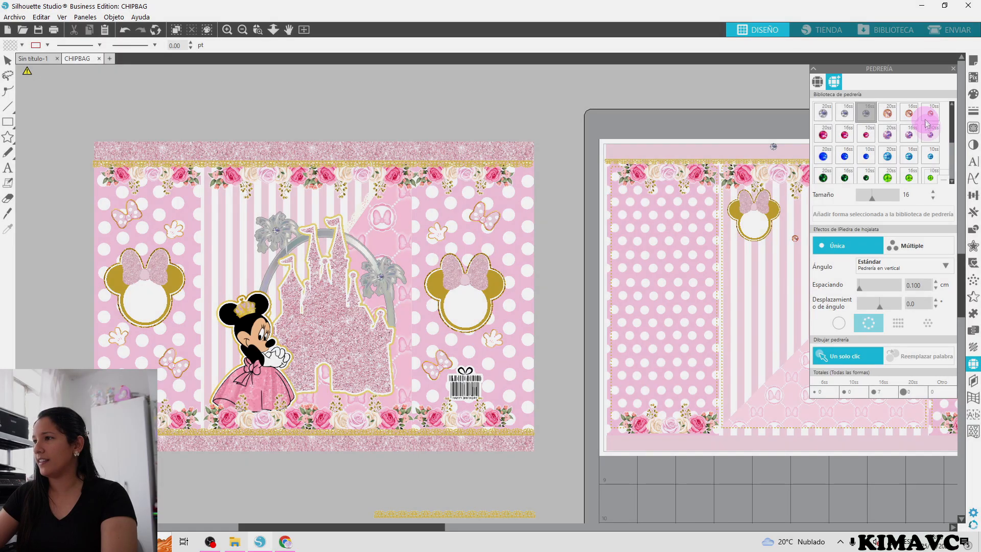
Place one orange 10ss rhinestone on each of the castle's four towers
left_click(931, 111)
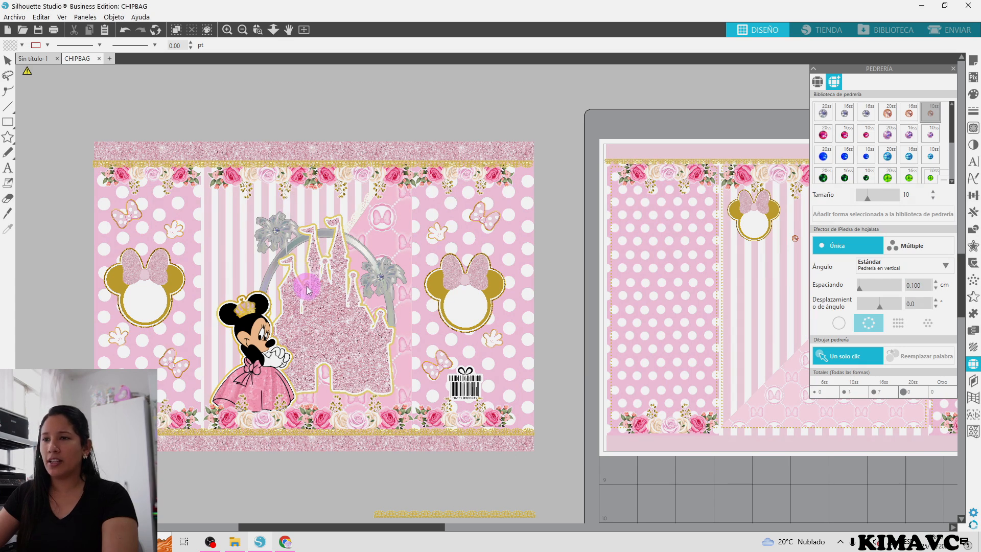
key("ctrl+z")
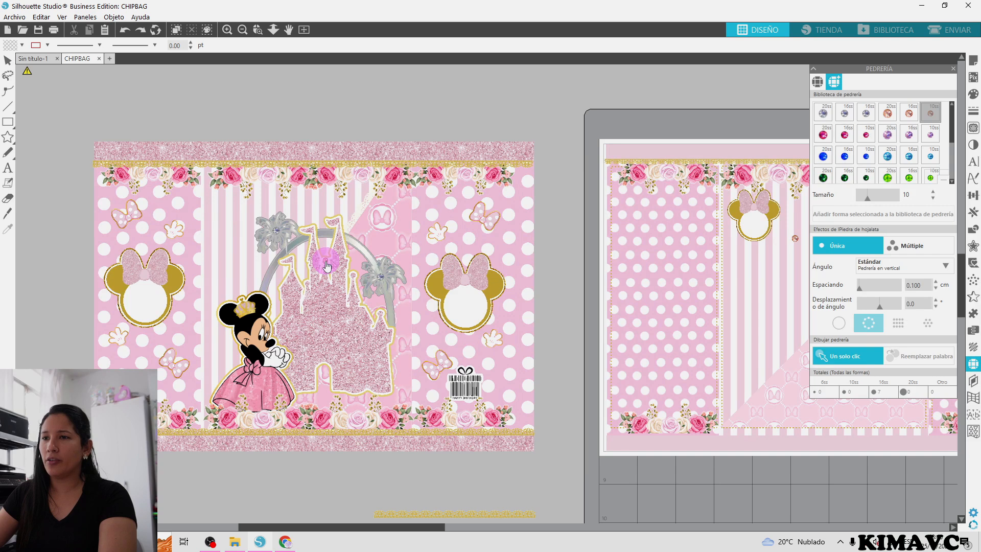
left_click(326, 263)
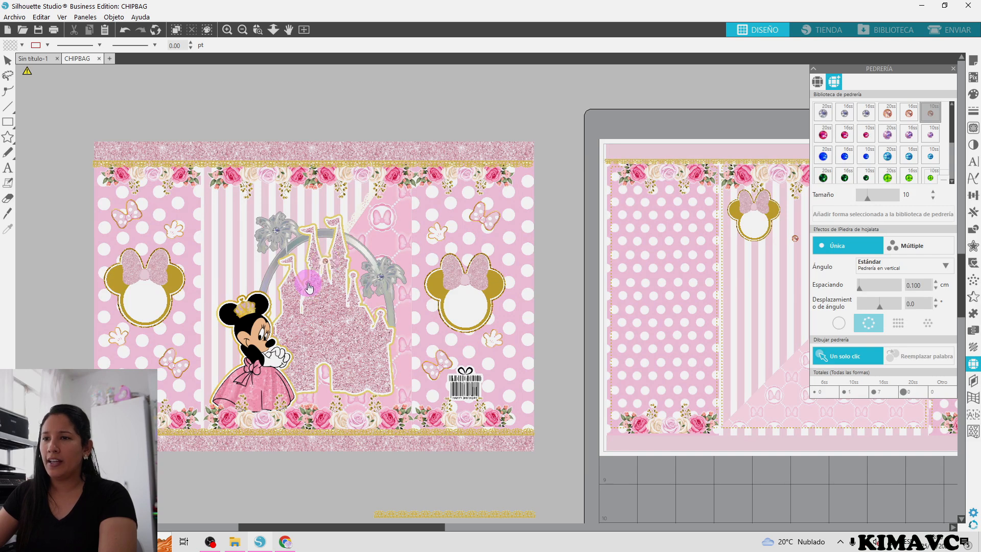
left_click(308, 284)
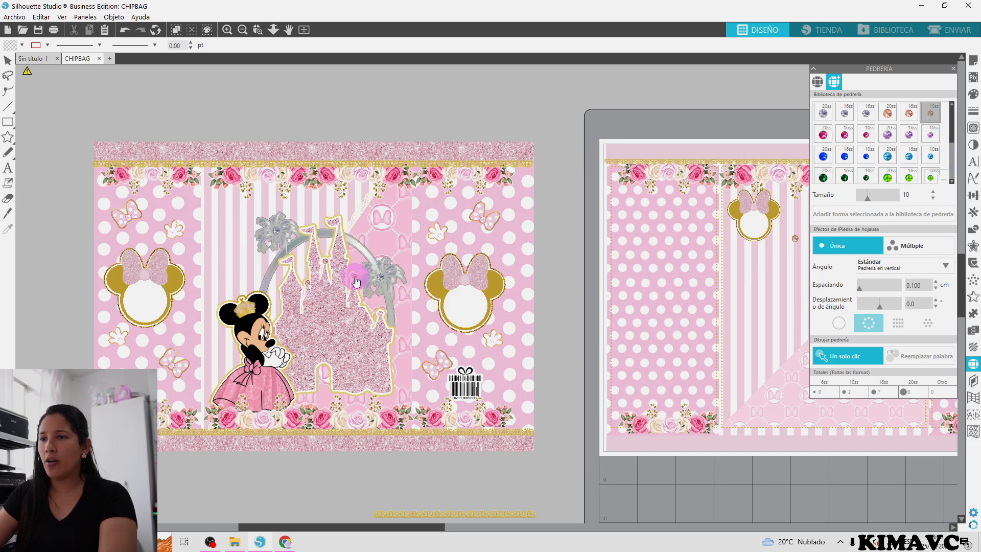
left_click(354, 277)
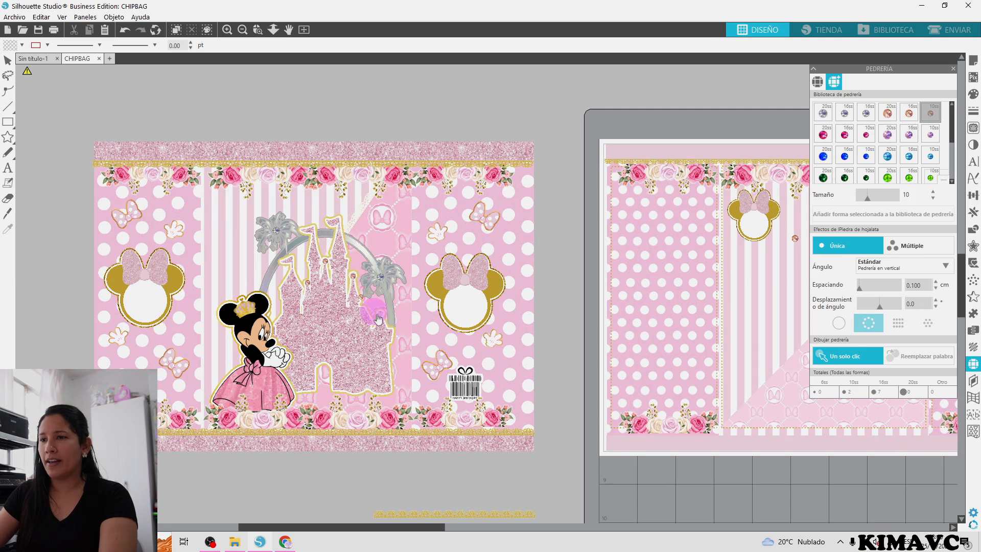
left_click(389, 312)
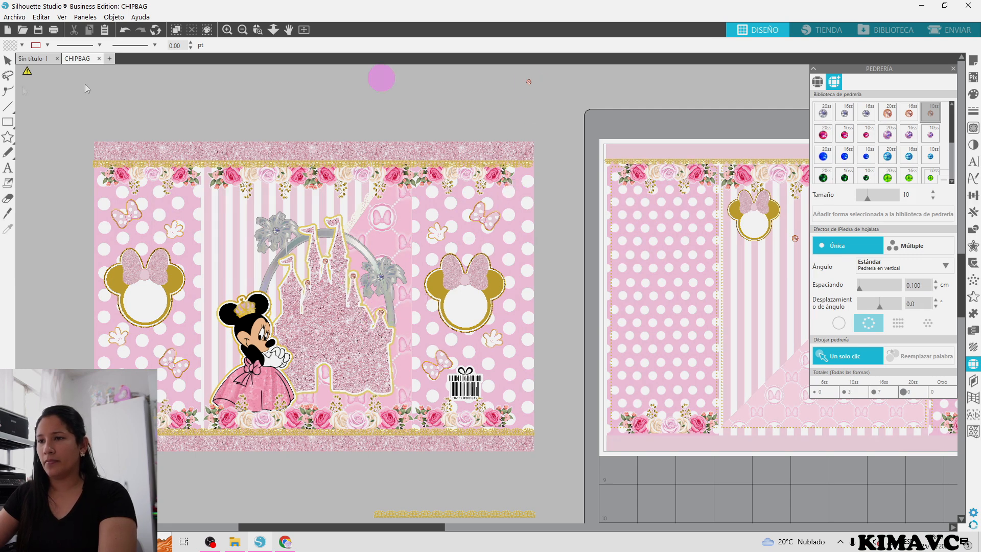
Nudge the orange rhinestones into position on the castle's towers
left_click(8, 60)
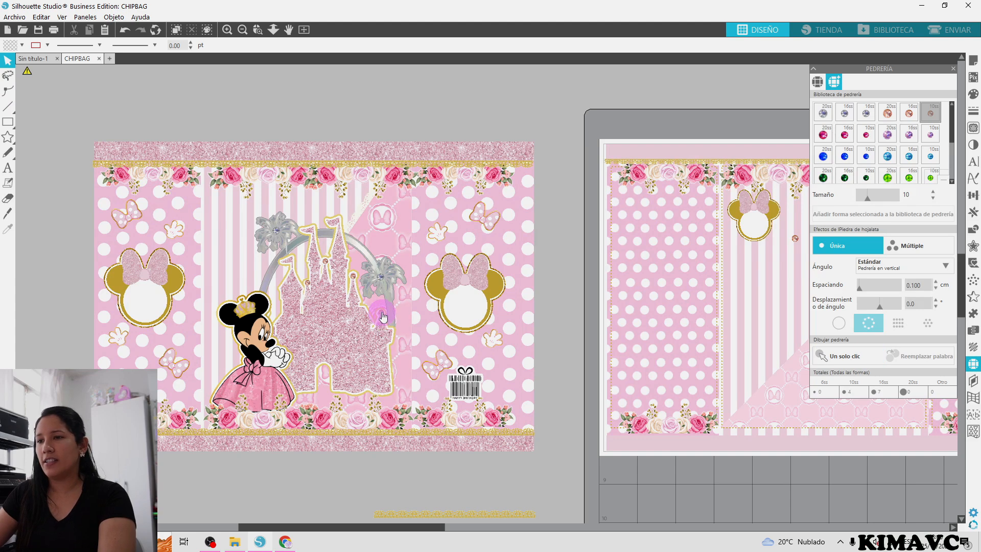
left_click(383, 316)
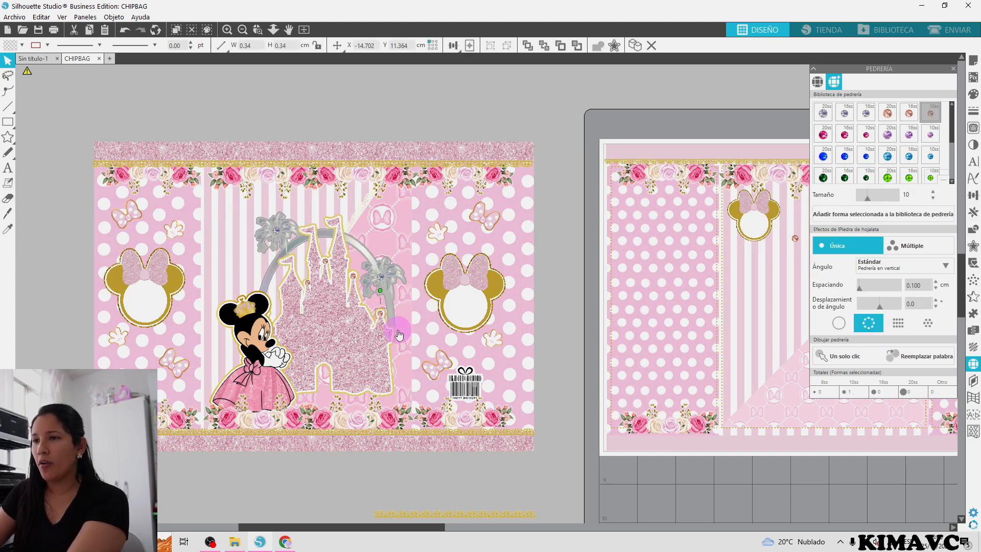
key("Right")
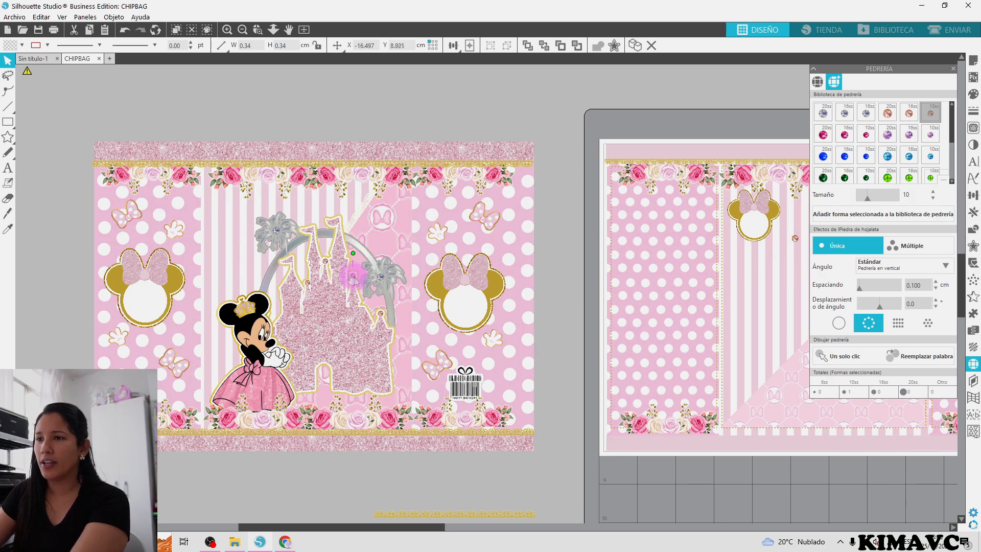
key("Up")
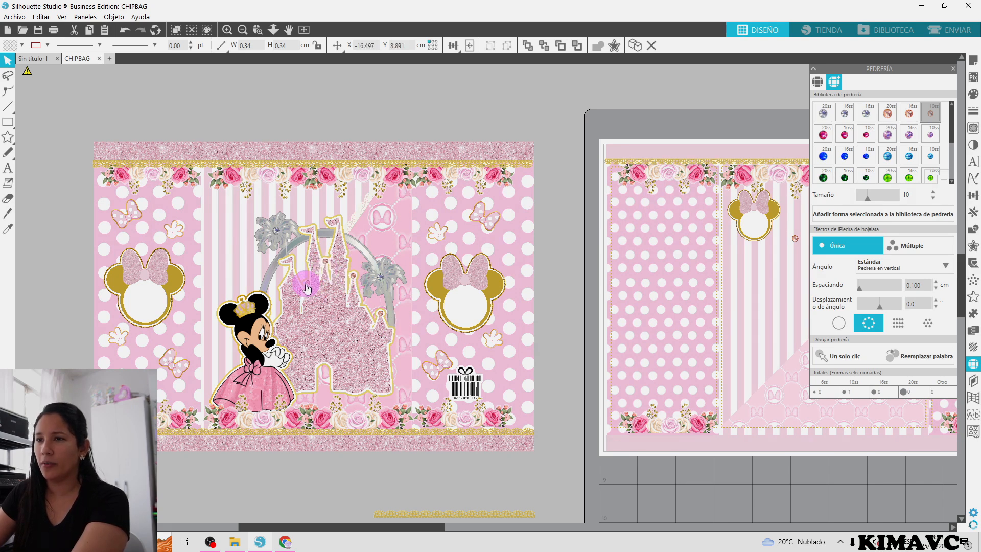
left_click(468, 121)
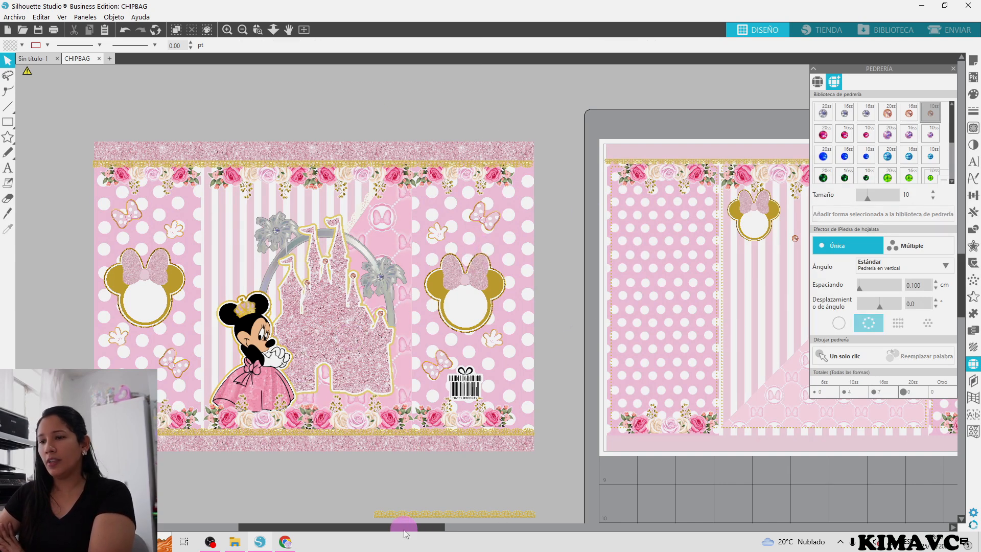
Select and delete the leftover gold lace strips below the chip bag layout
left_click(395, 515)
scroll(394, 516, "down", 1)
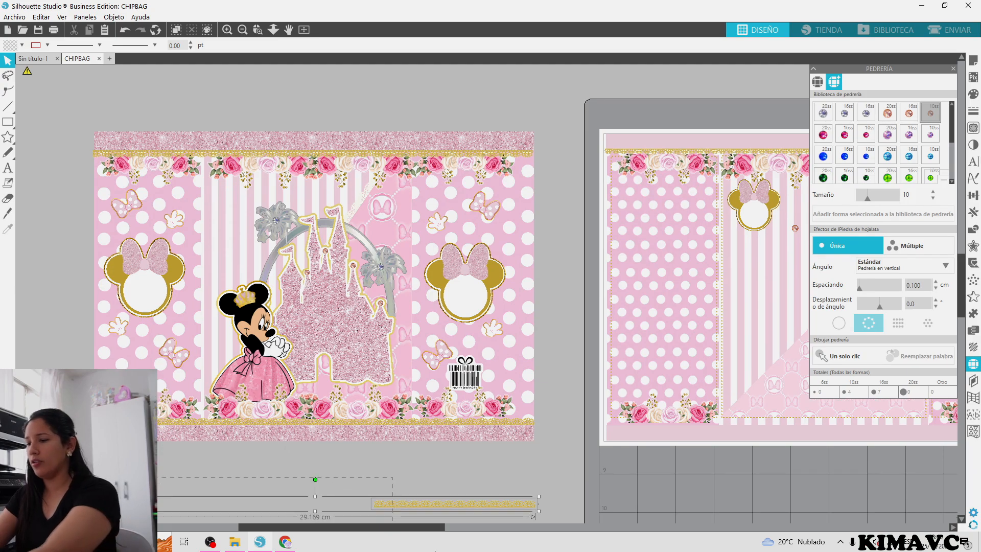
left_click(417, 508)
Select all the layered pieces of the example's Happy Birthday lettering, group them and move the group off its panel
left_click_drag(418, 524, 585, 527)
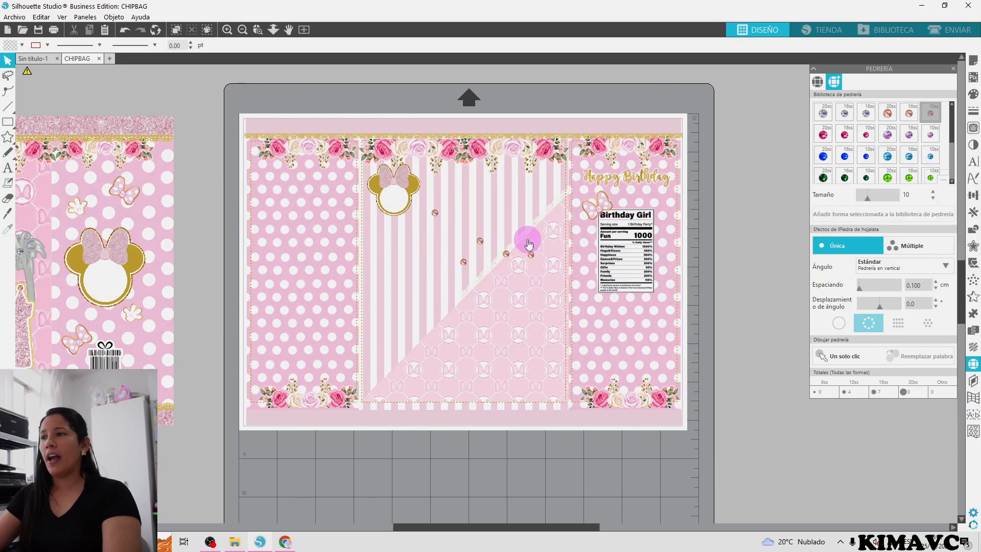
left_click(639, 185)
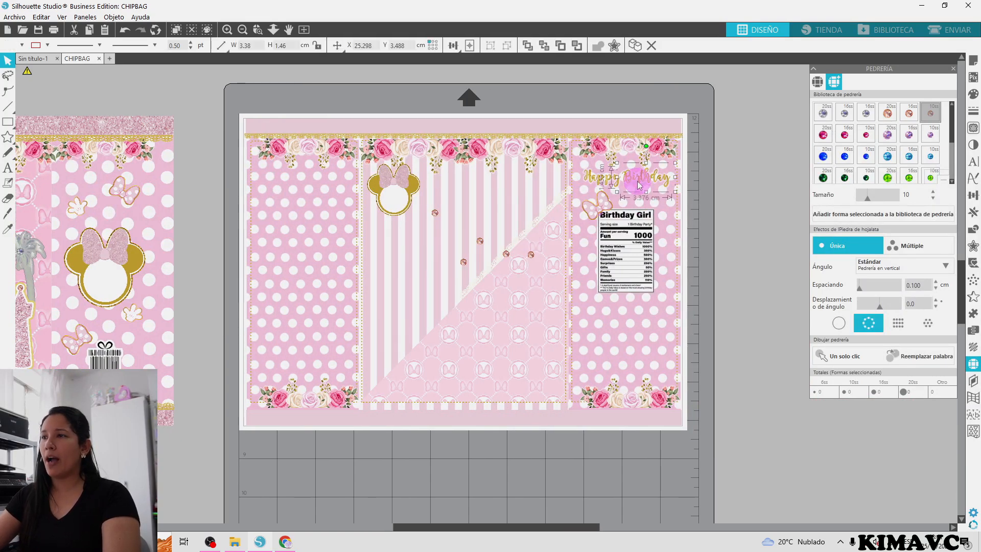
left_click(609, 176, "shift")
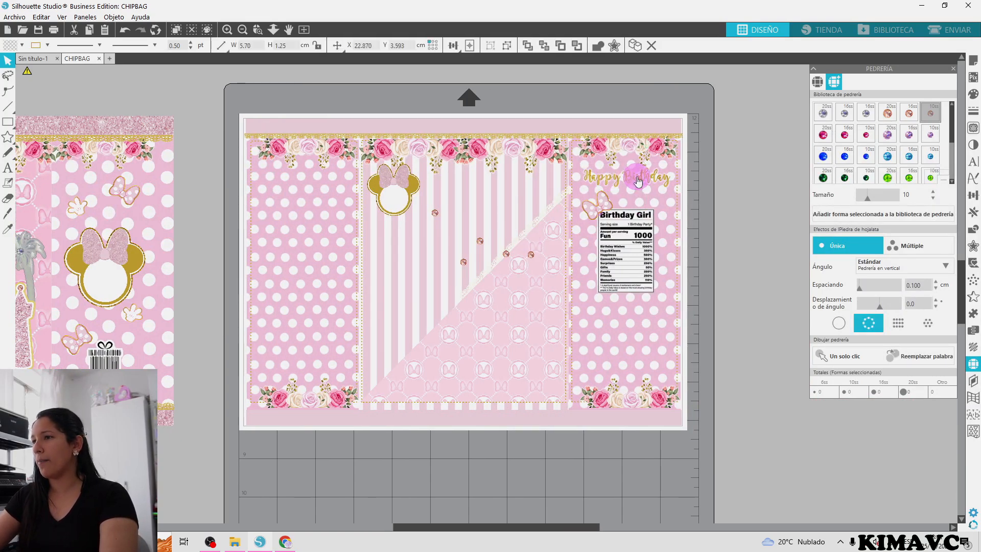
right_click(637, 177)
left_click(649, 184)
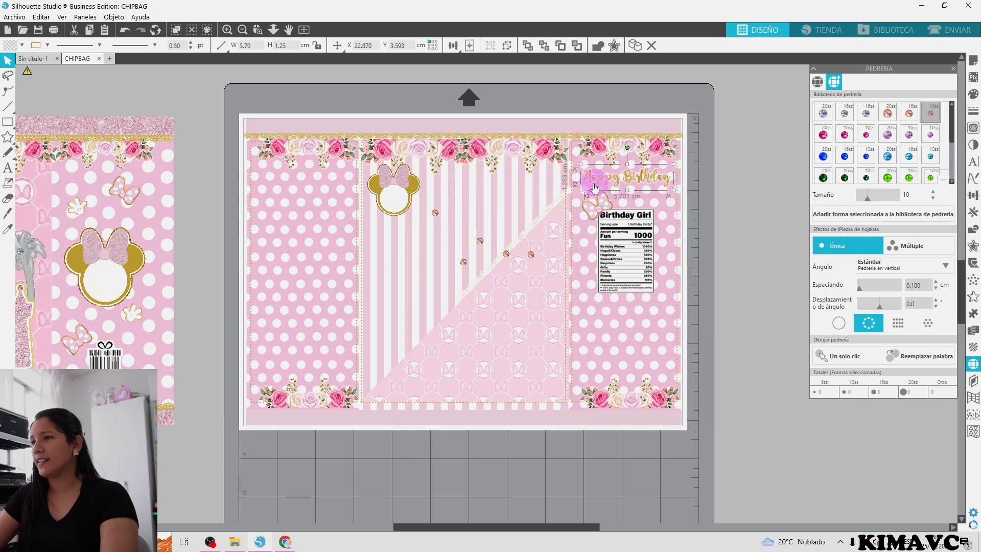
right_click(666, 183)
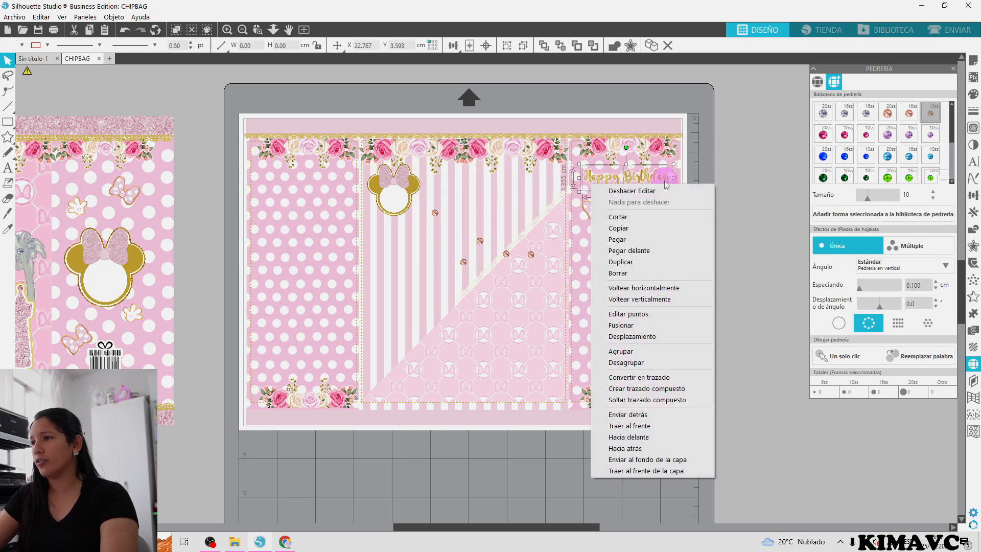
left_click(666, 183)
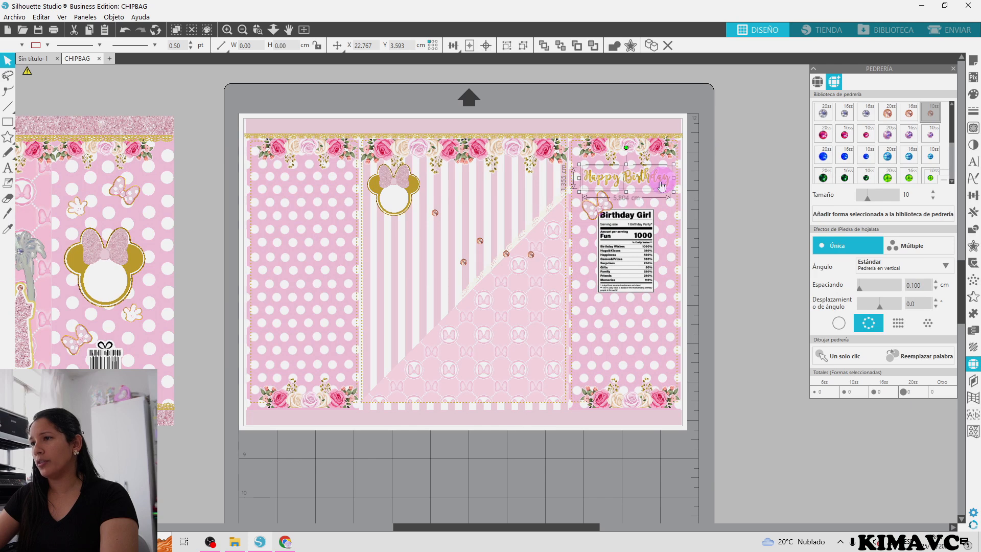
left_click(649, 188, "shift")
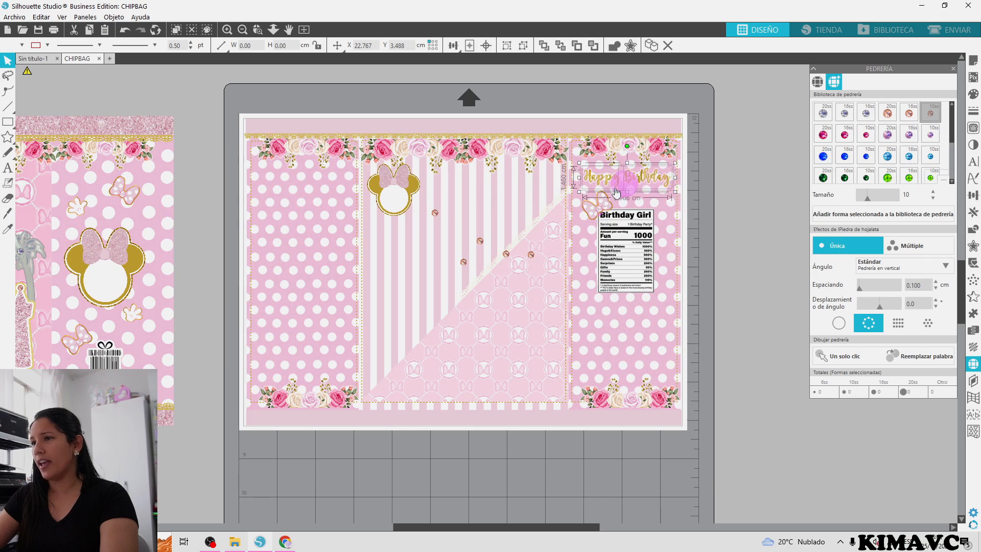
key("ctrl+z")
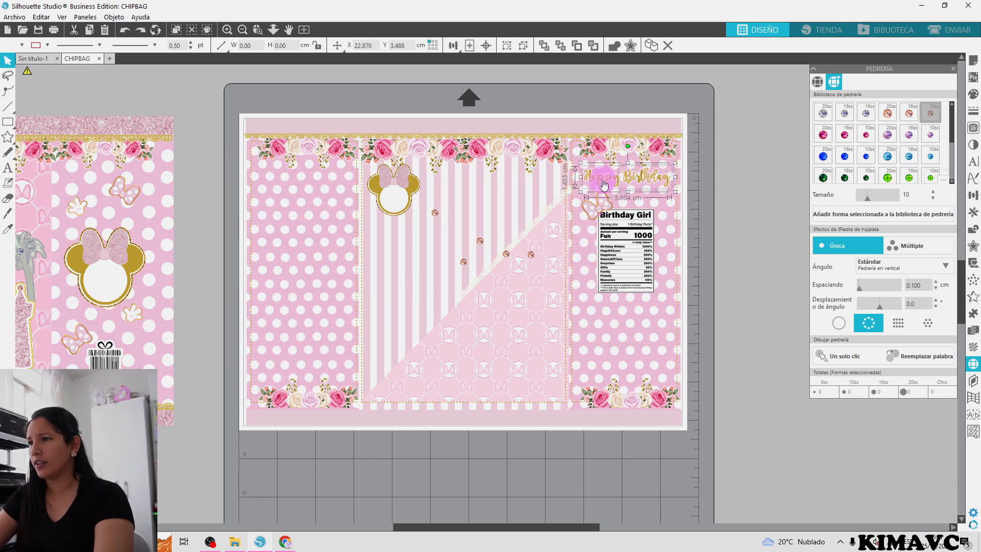
left_click(606, 185, "shift")
left_click_drag(611, 183, 563, 197)
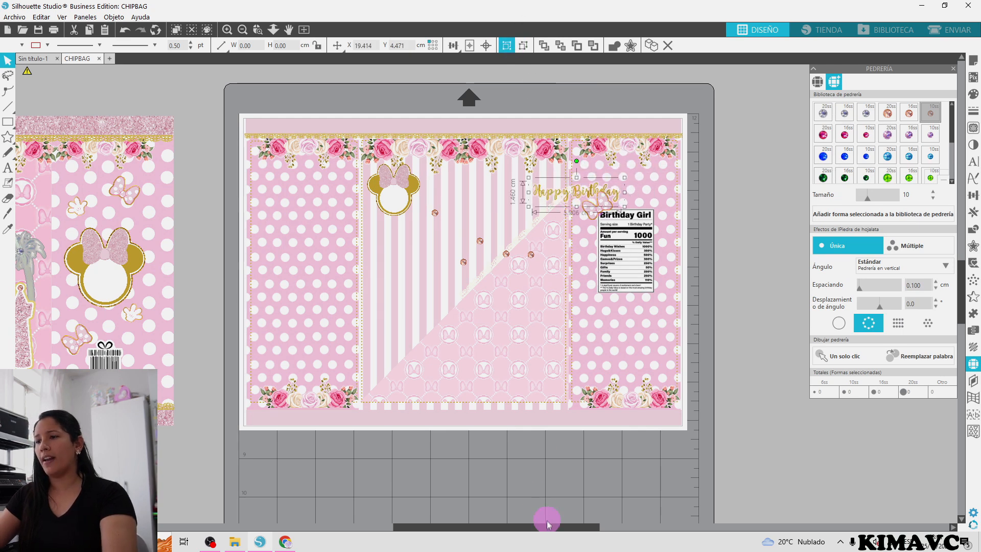
Place the grouped Happy Birthday lettering on the layout's striped panel above the castle, nudging it further left and down
left_click_drag(545, 528, 407, 531)
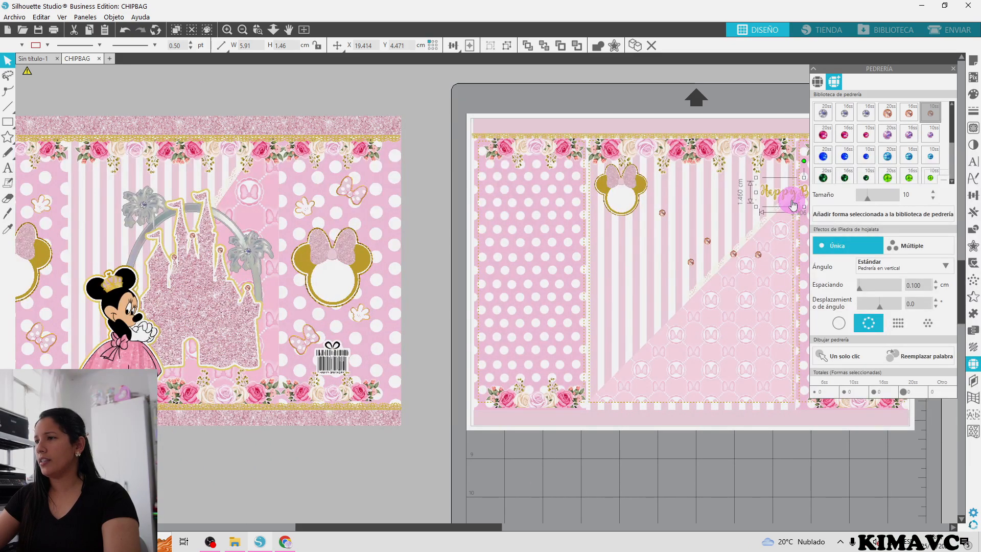
left_click_drag(784, 193, 128, 183)
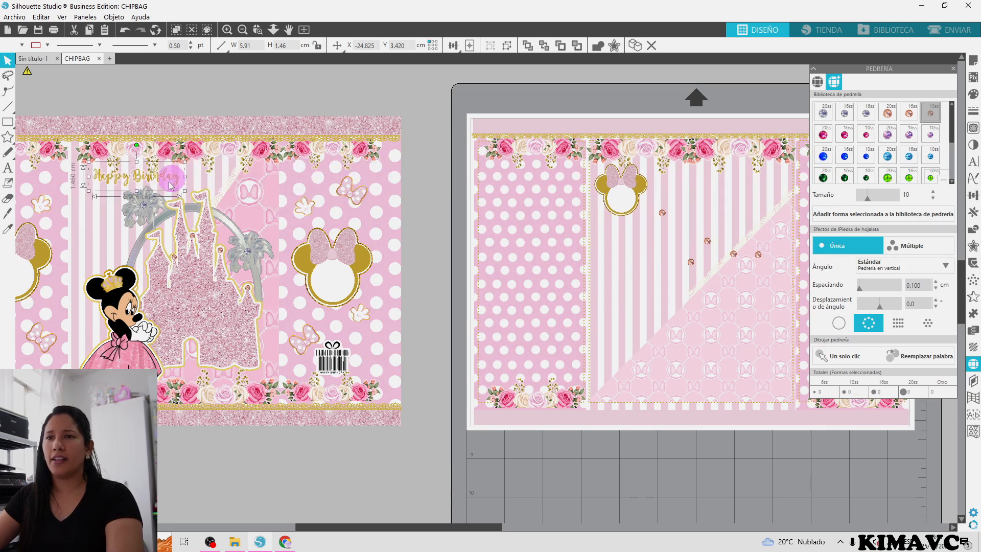
key("Left")
key("Left")
key("Left")
key("Left")
key("Left")
key("Left")
key("Left")
key("Left")
key("Left")
key("Down")
key("Down")
key("Down")
key("Down")
key("Down")
key("Down")
key("Down")
key("Down")
Try to group the castle with its tower and ornament rhinestones and shift the group
left_click(205, 296)
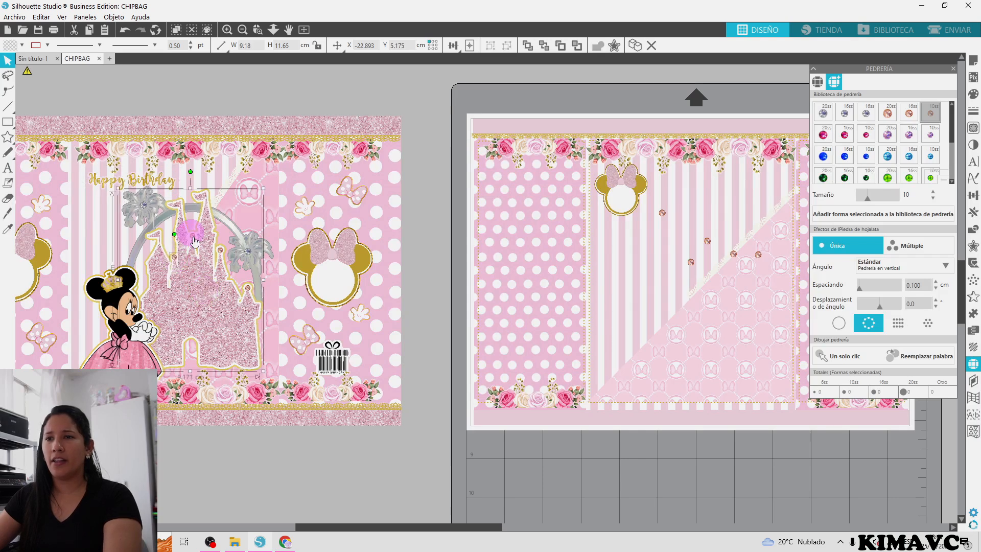
left_click(219, 251)
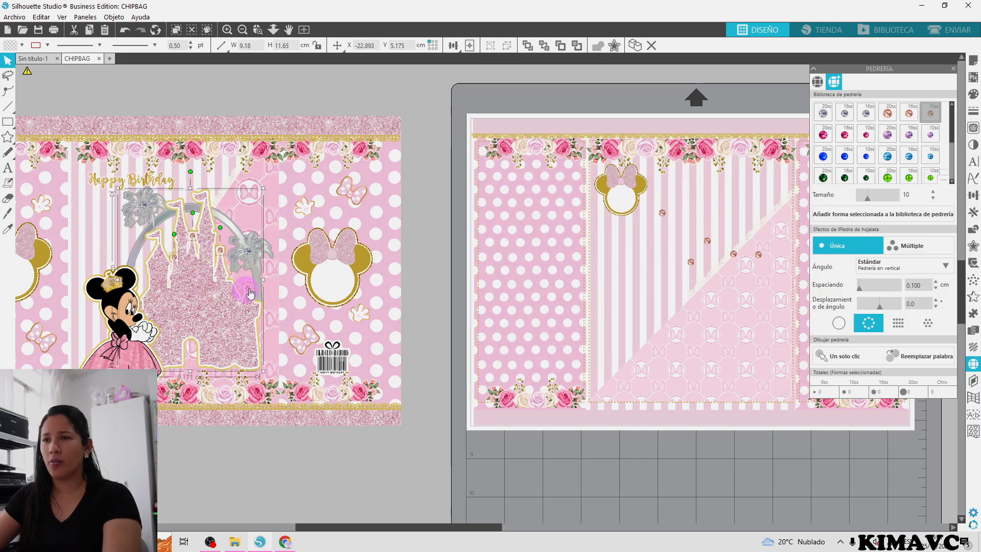
left_click(248, 250)
left_click(144, 206, "shift")
left_click(506, 46)
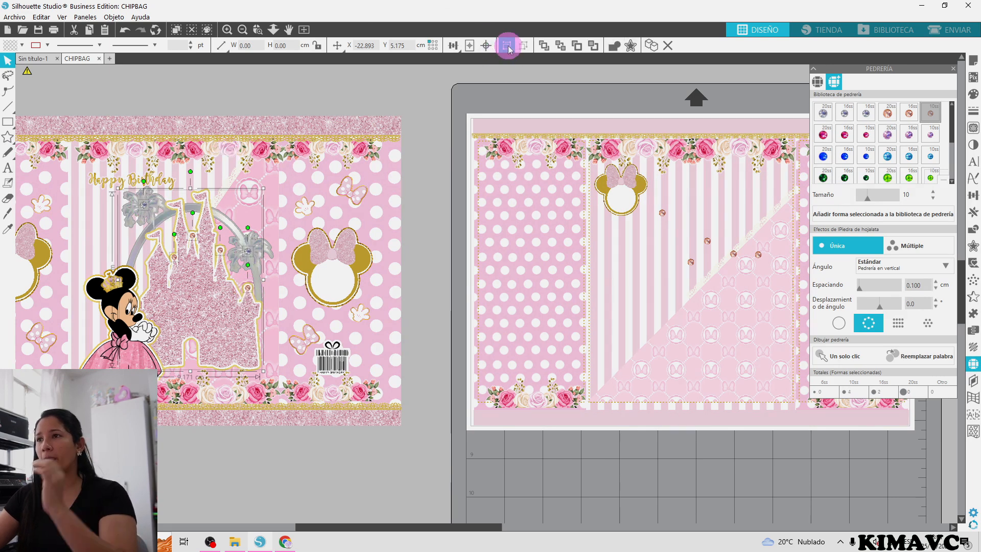
left_click(224, 314)
left_click_drag(223, 310, 220, 325)
key("i")
key("ctrl+z")
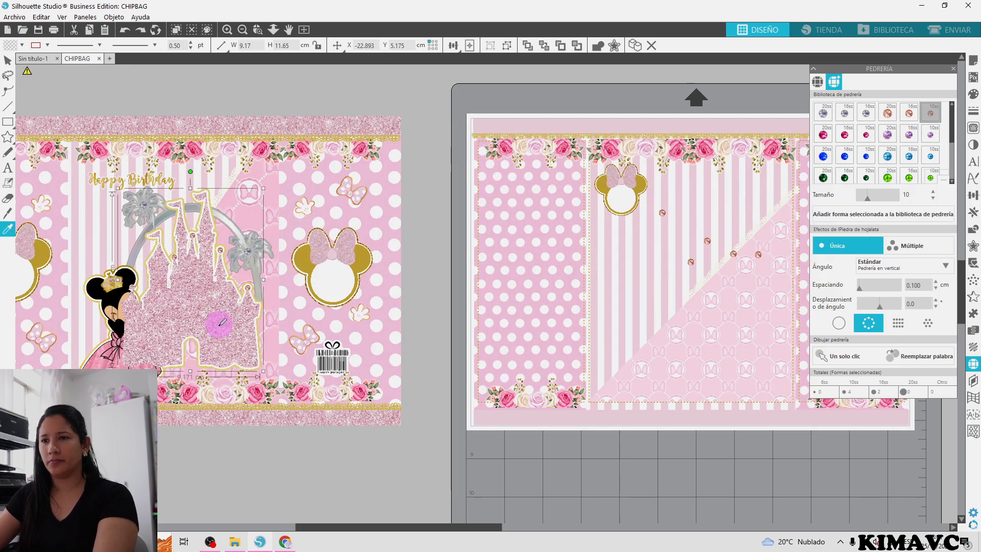
key("v")
Try to include the castle's outline layers in the group and move it down towards the rose border
left_click(258, 284, "shift")
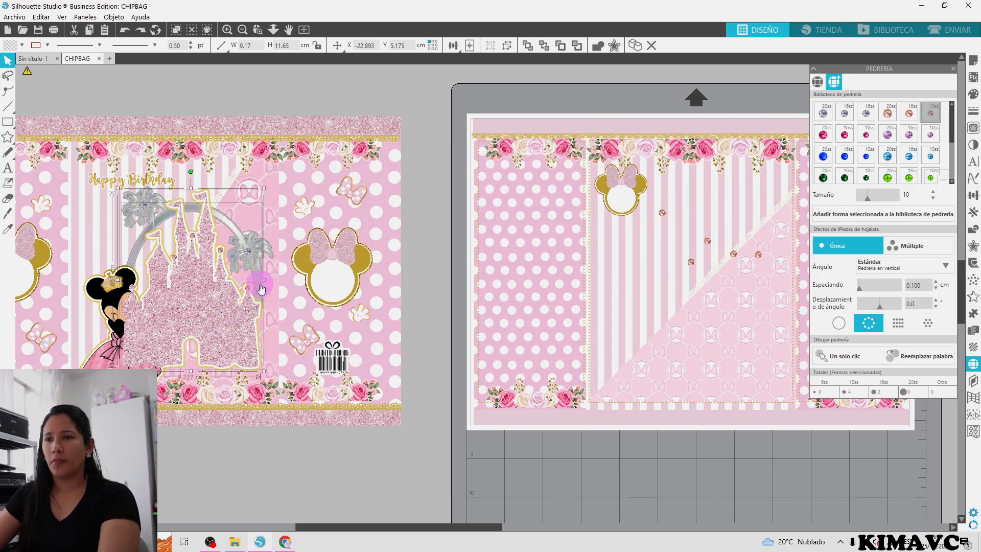
left_click(236, 368, "shift")
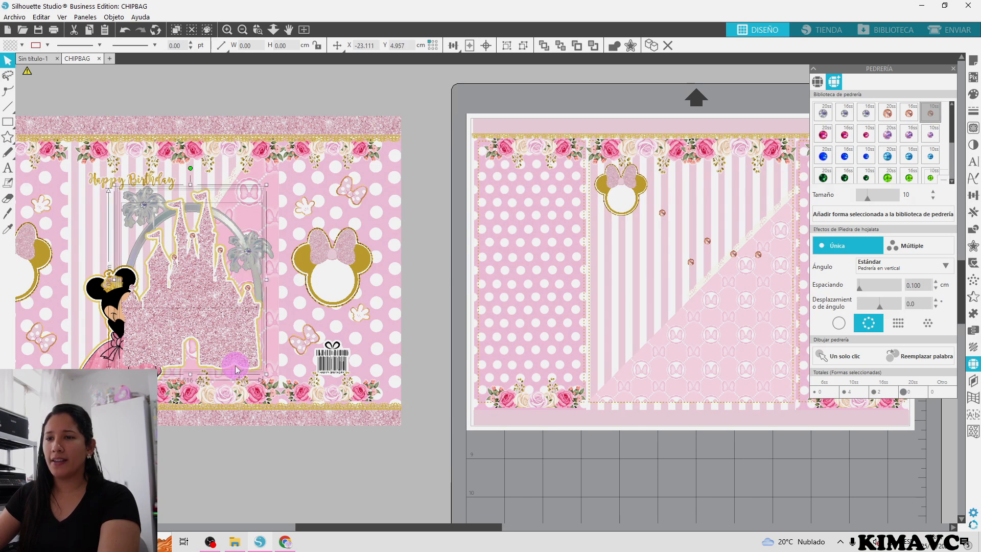
left_click(508, 45)
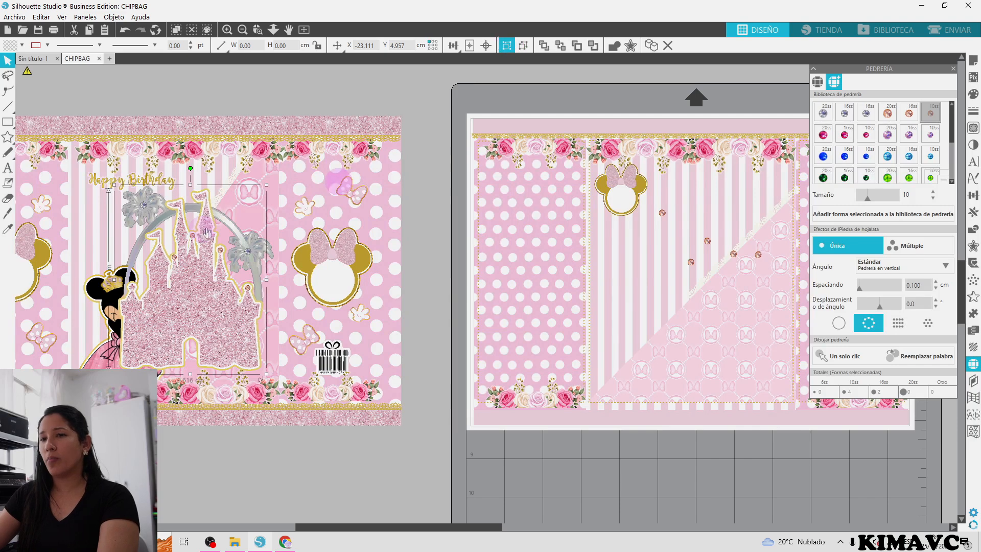
left_click_drag(168, 335, 172, 339)
key("i")
left_click(172, 339)
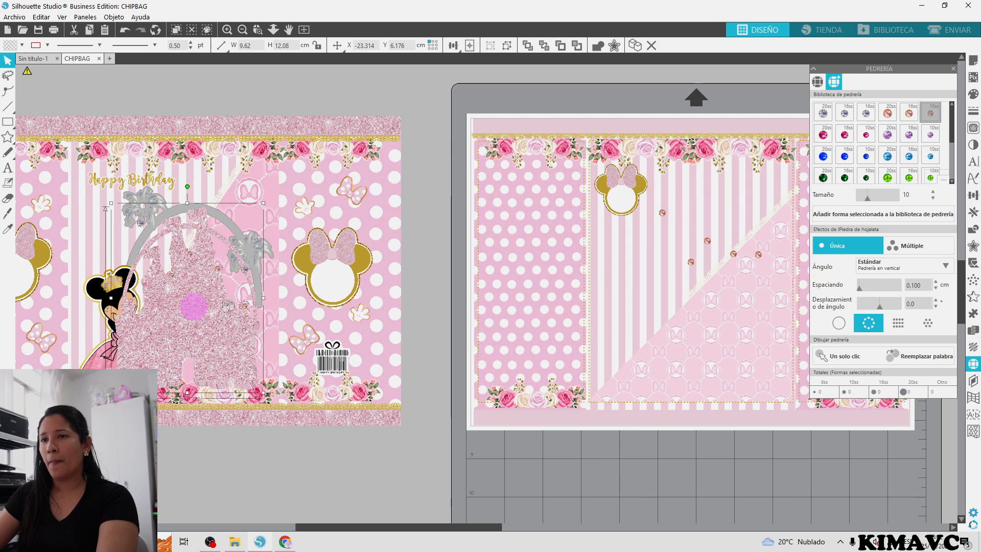
key("ctrl+z")
key("ctrl+z")
key("ctrl+z")
key("ctrl+z")
key("ctrl+z")
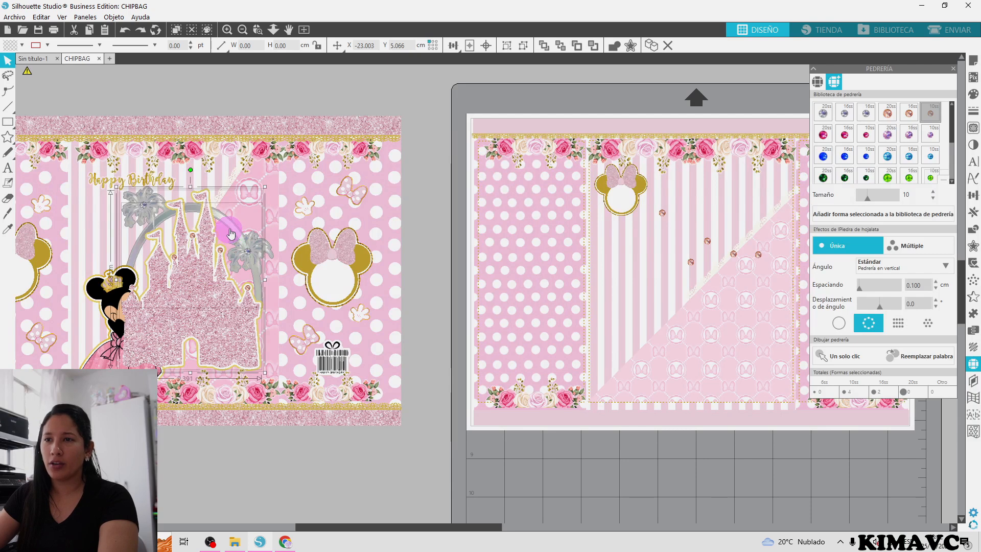
key("ctrl+z")
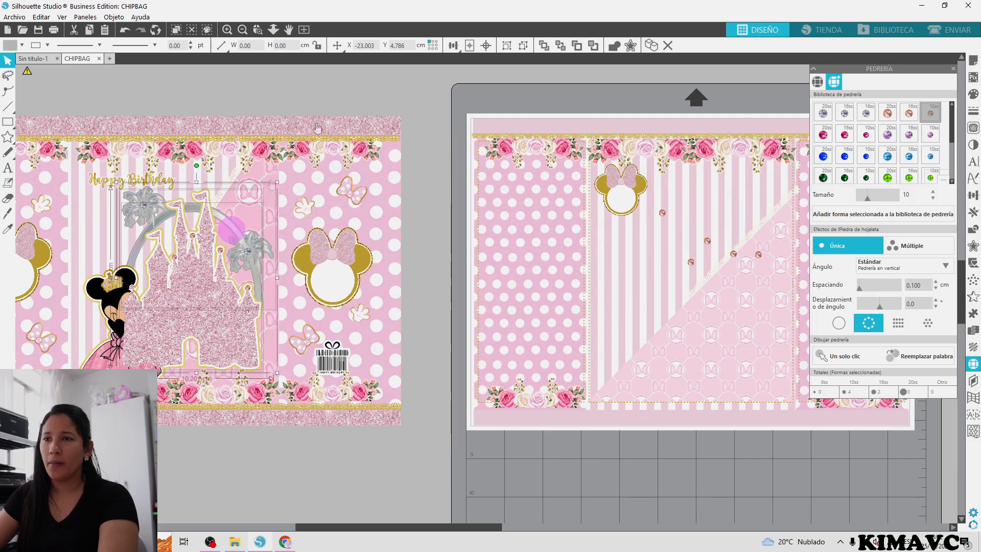
Try to group the castle together with the arch and its grey ornaments, and move everything lower
left_click(507, 46)
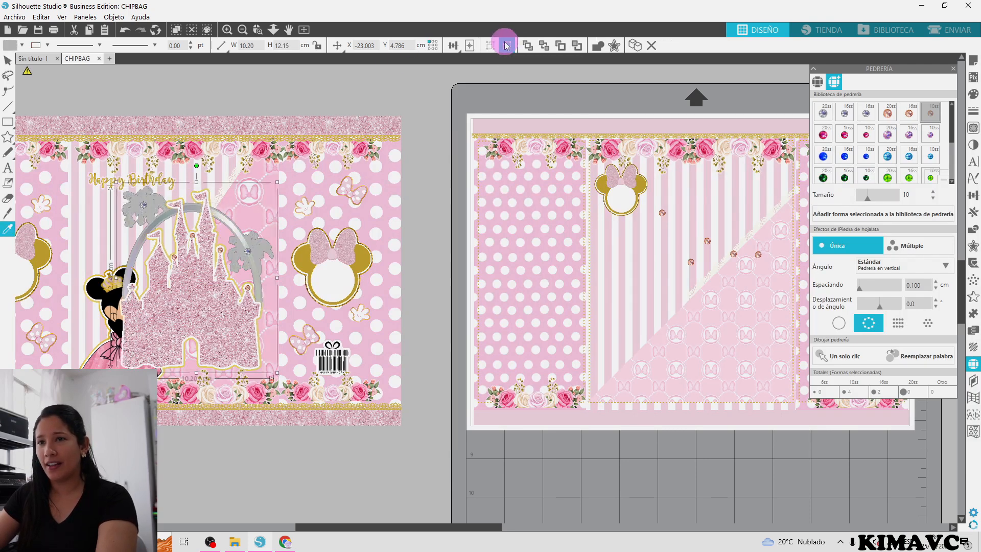
left_click(156, 215)
left_click(266, 251)
left_click(506, 46)
left_click(398, 198)
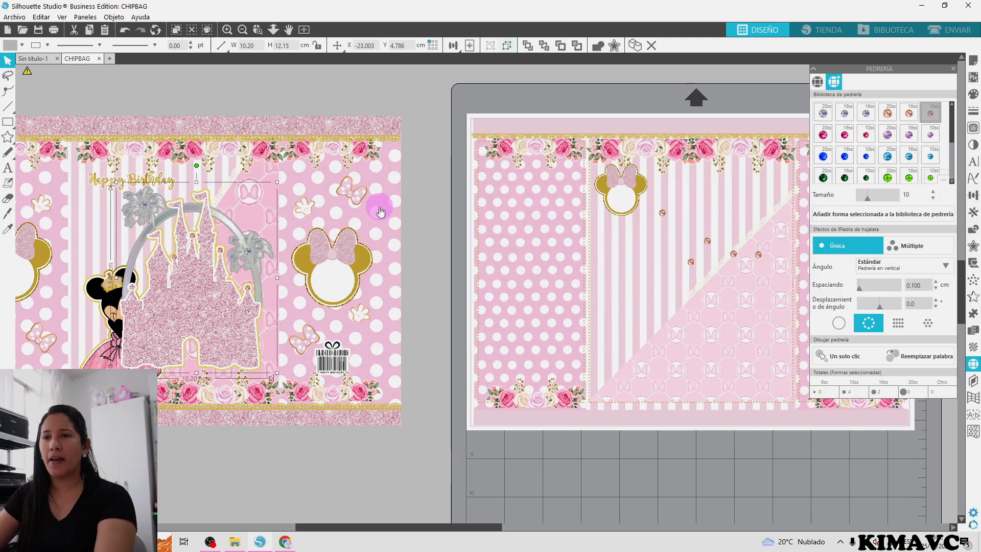
left_click_drag(215, 343, 210, 353)
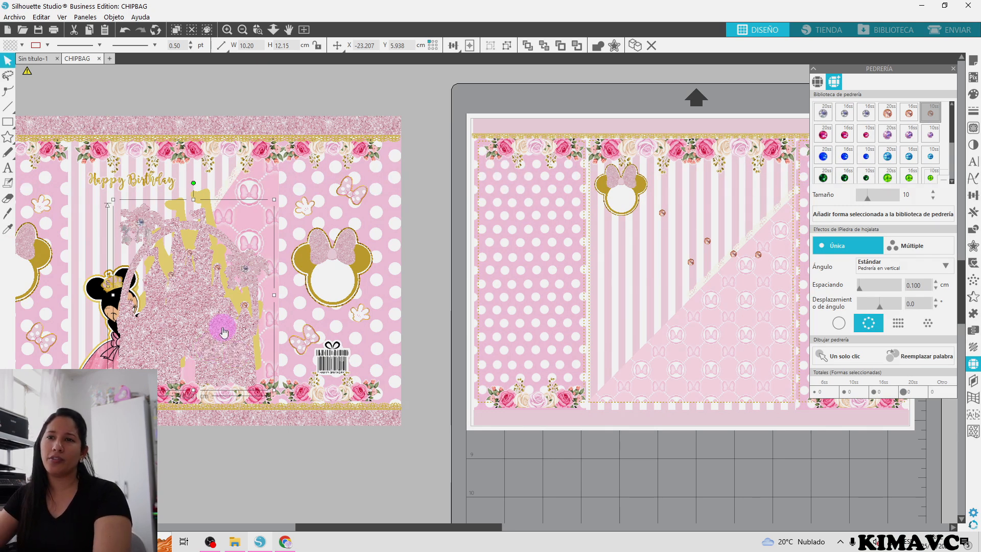
key("i")
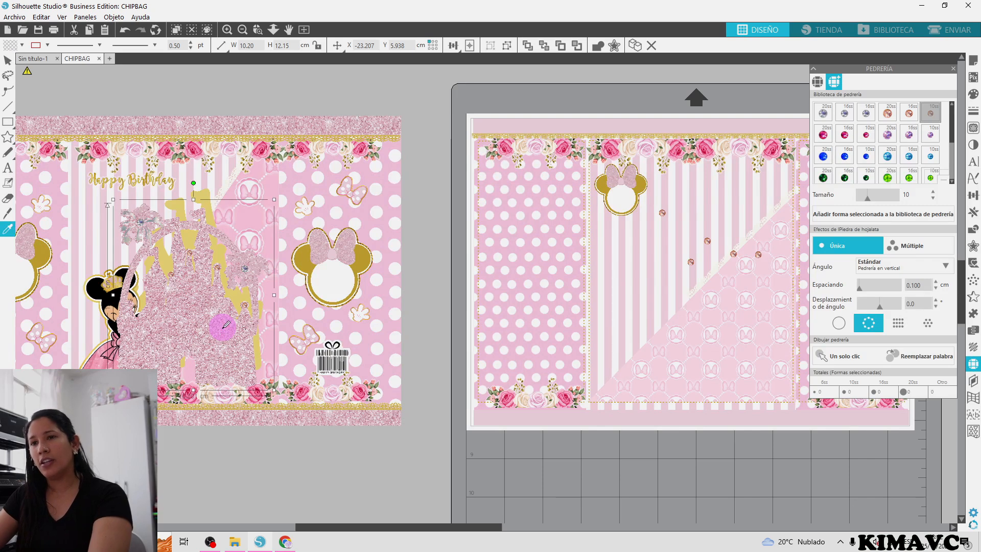
key("v")
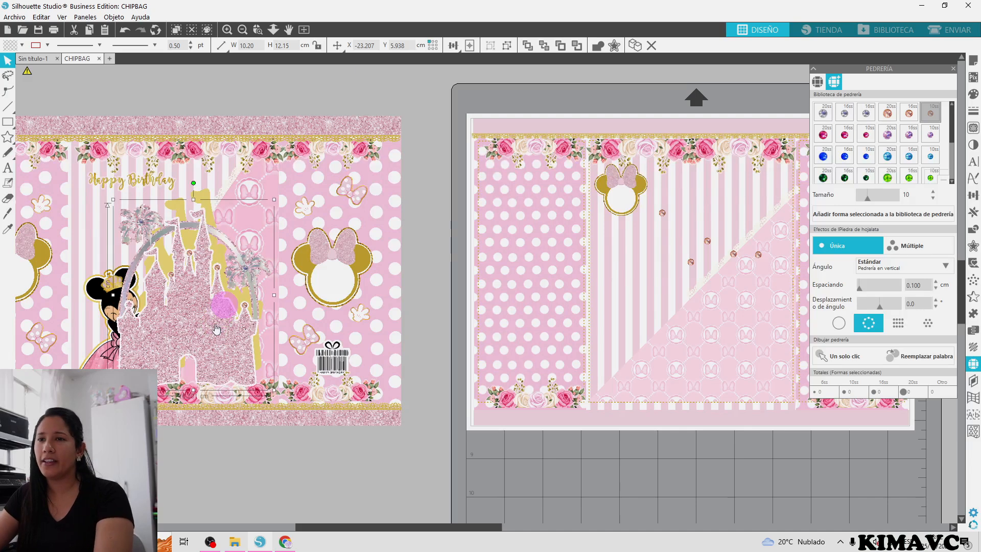
key("ctrl+z")
key("ctrl+z")
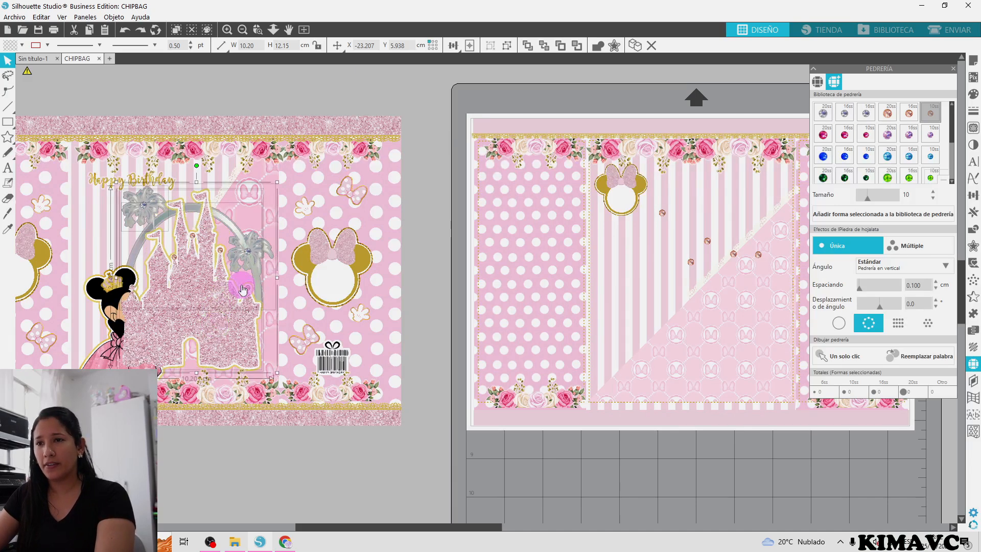
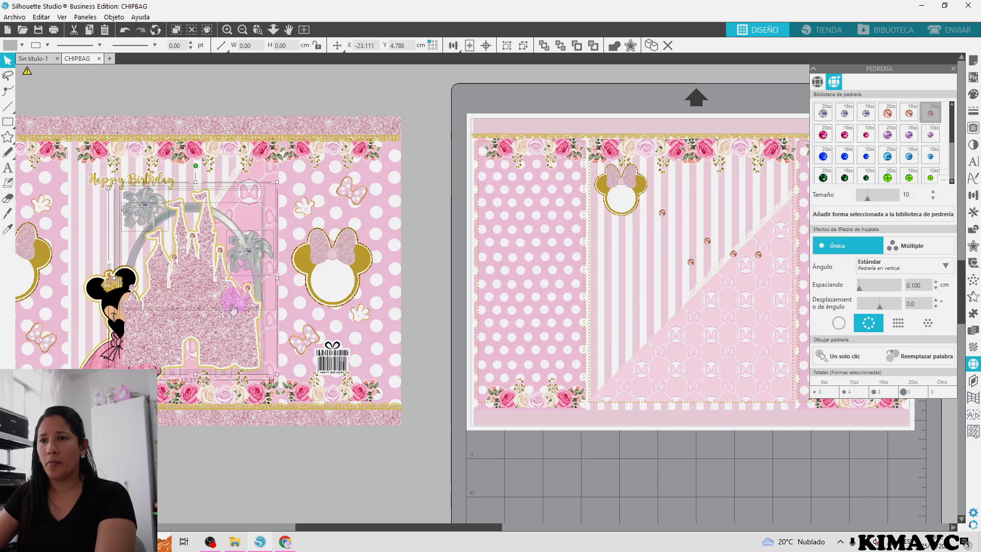
Group the complete castle with its gold outline, arch, ornaments and rhinestones, and lower it onto the rose border
left_click_drag(223, 325, 210, 323)
left_click(505, 47)
left_click(212, 340)
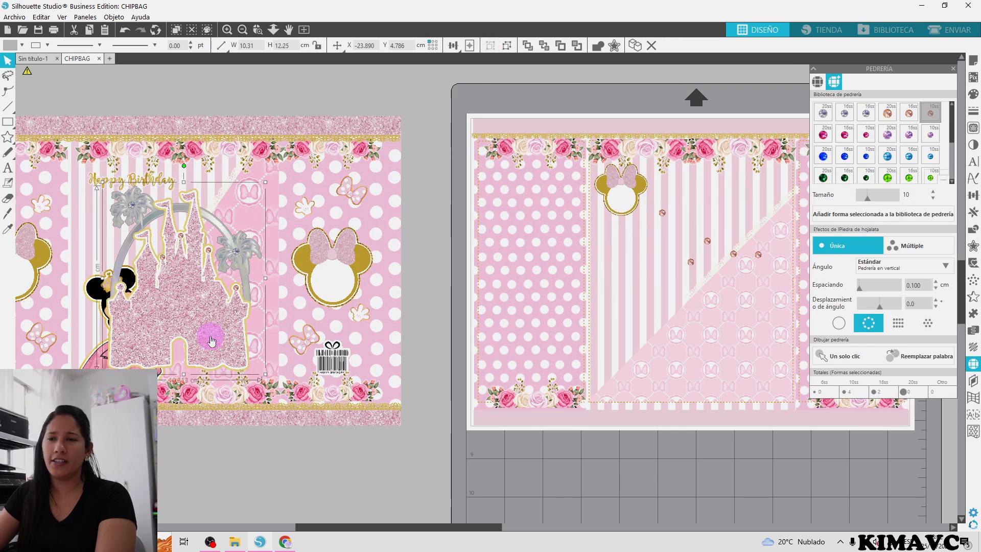
mouse_move(213, 339)
left_mouse_down()
mouse_move(217, 352)
mouse_move(204, 342)
left_mouse_up()
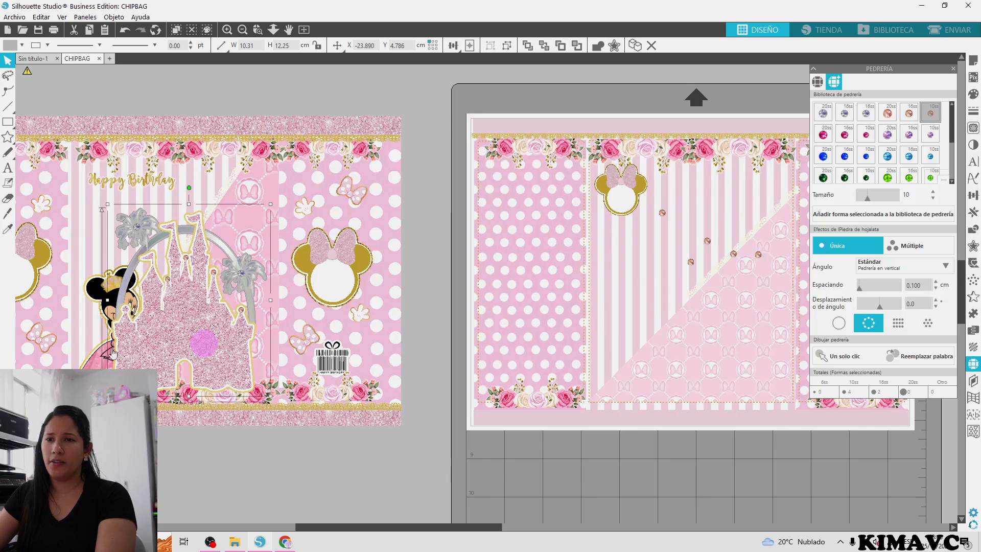
Bring Minnie, the central lower rose garland and the lower gold lace strip to the front of the castle
left_click(114, 297)
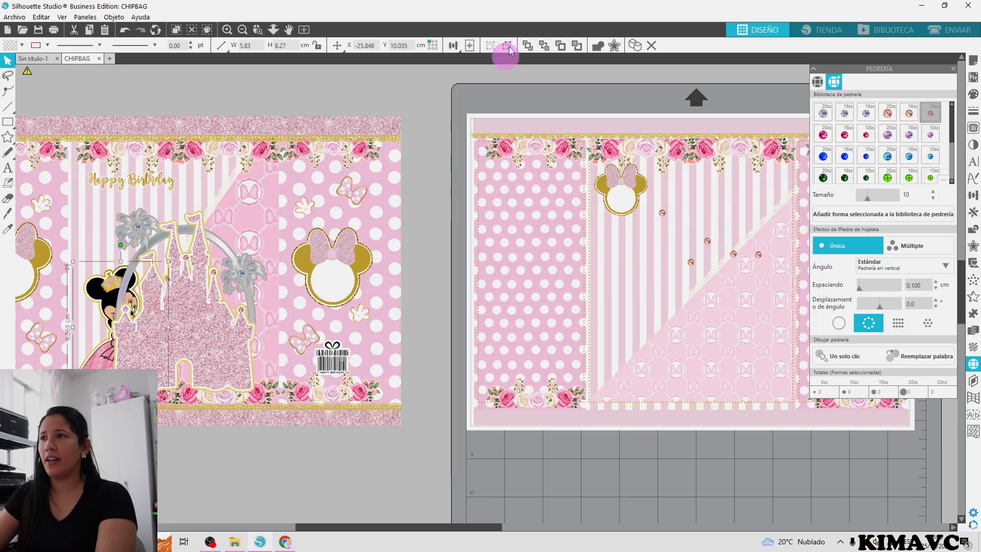
left_click(530, 45)
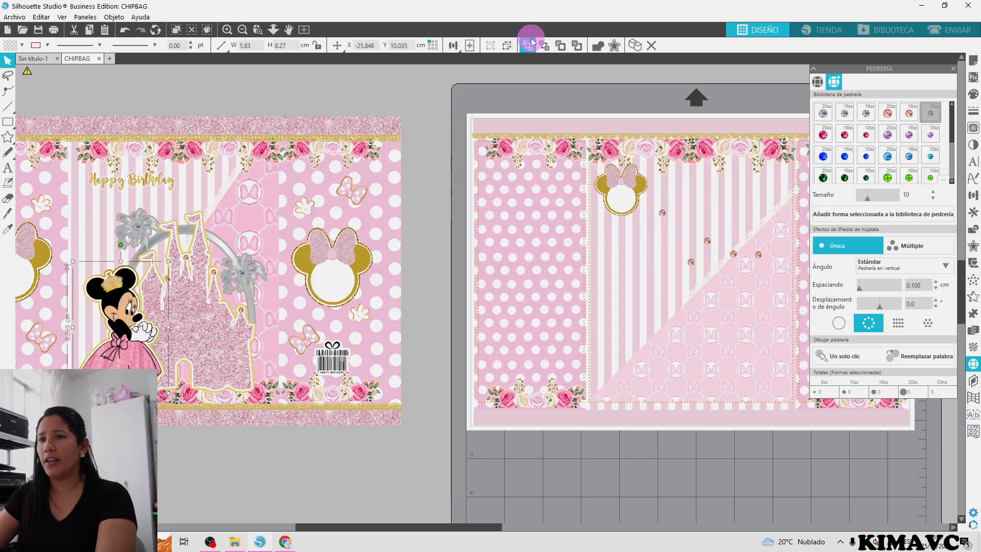
left_click(217, 393)
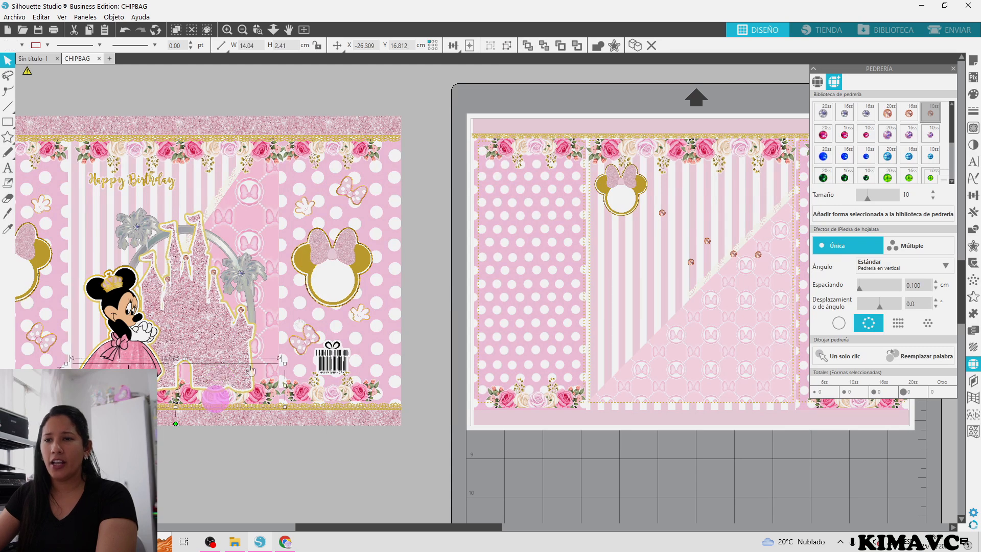
left_click(528, 46)
left_click(259, 404)
left_click(528, 46)
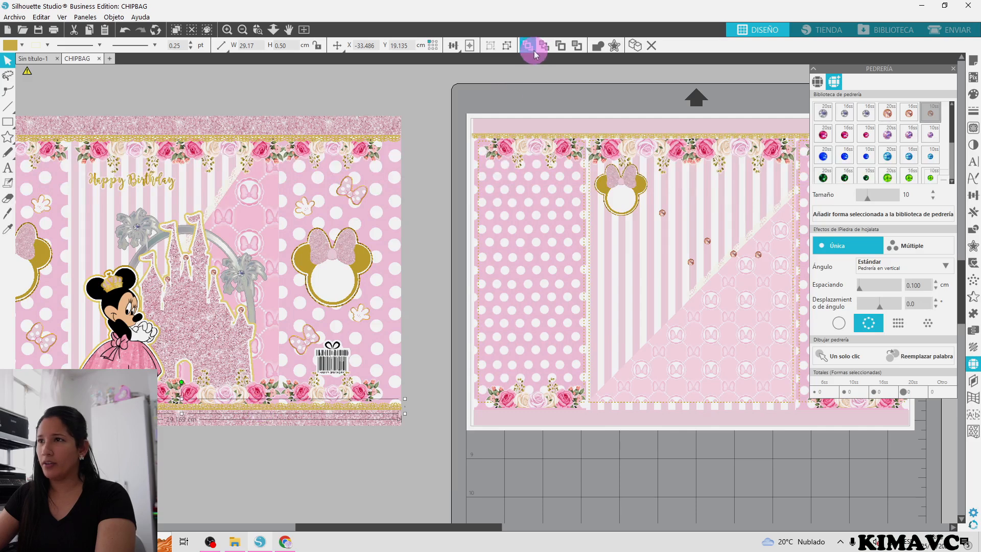
left_click(417, 97)
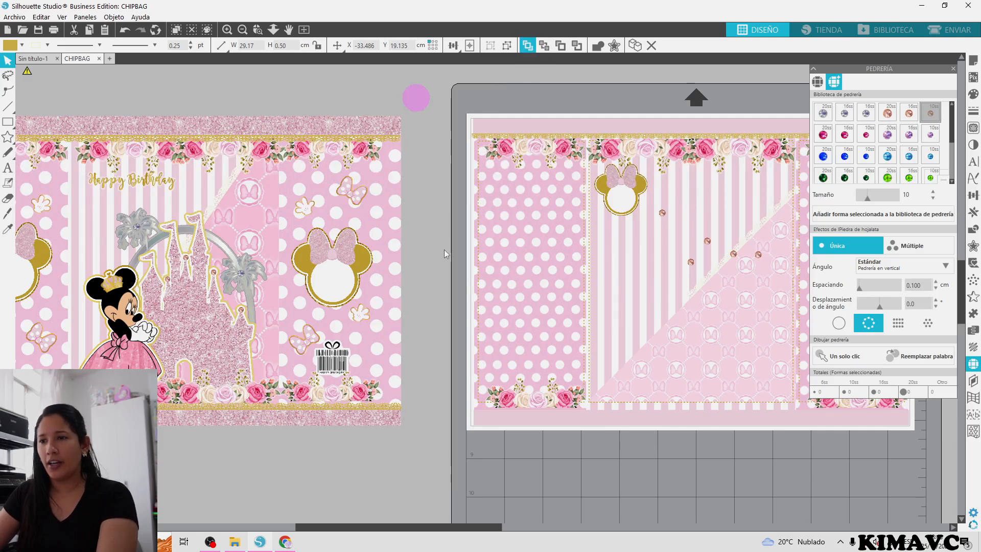
Reposition the Happy Birthday lettering over the castle and enlarge it slightly to about 2.1 cm high
left_click(170, 189)
mouse_move(171, 188)
left_mouse_down()
mouse_move(211, 210)
mouse_move(188, 194)
left_mouse_up()
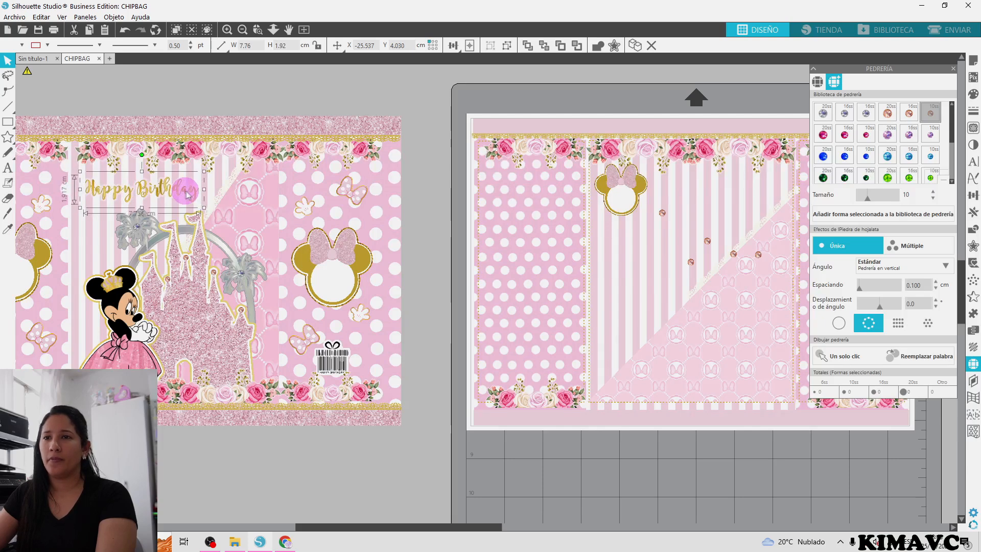
left_click(230, 213)
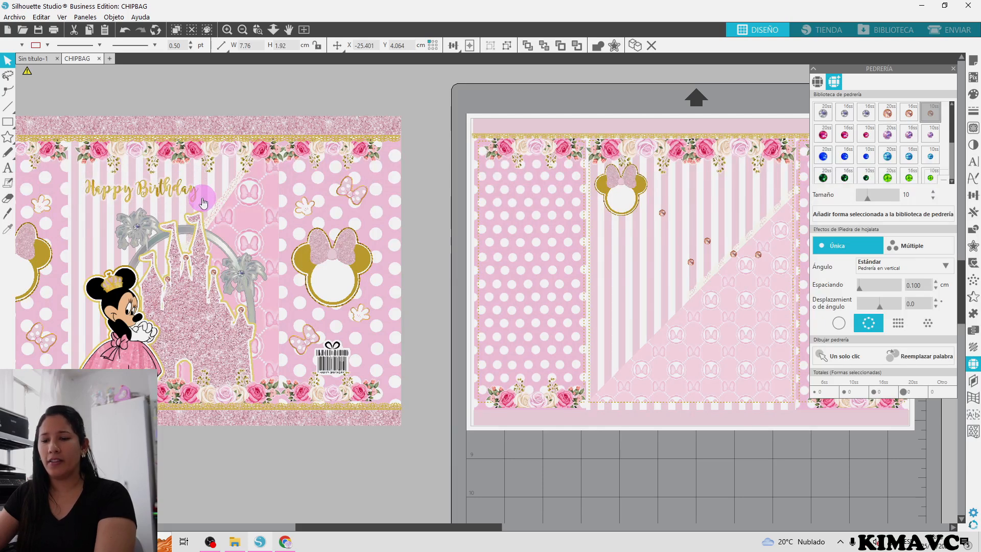
left_click(201, 197)
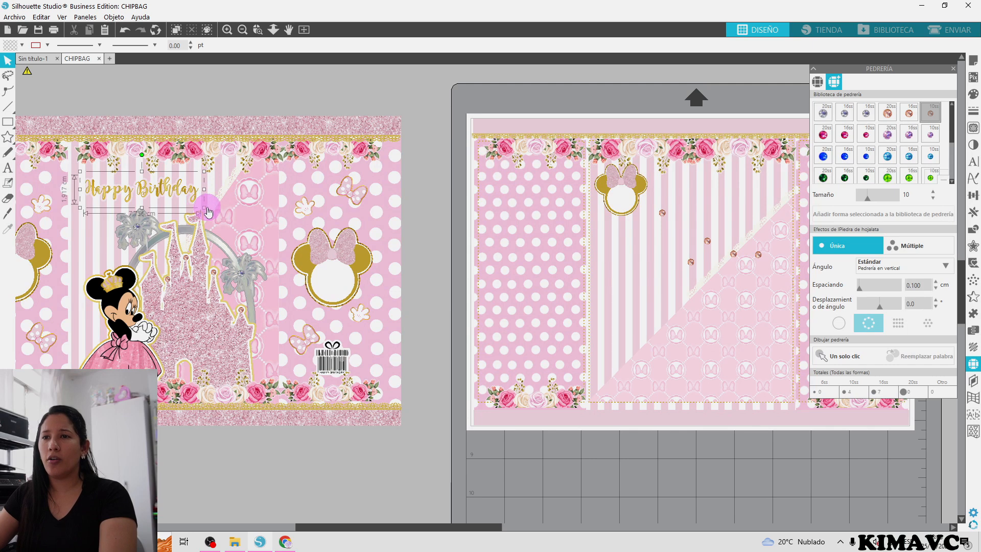
left_click_drag(212, 210, 223, 213)
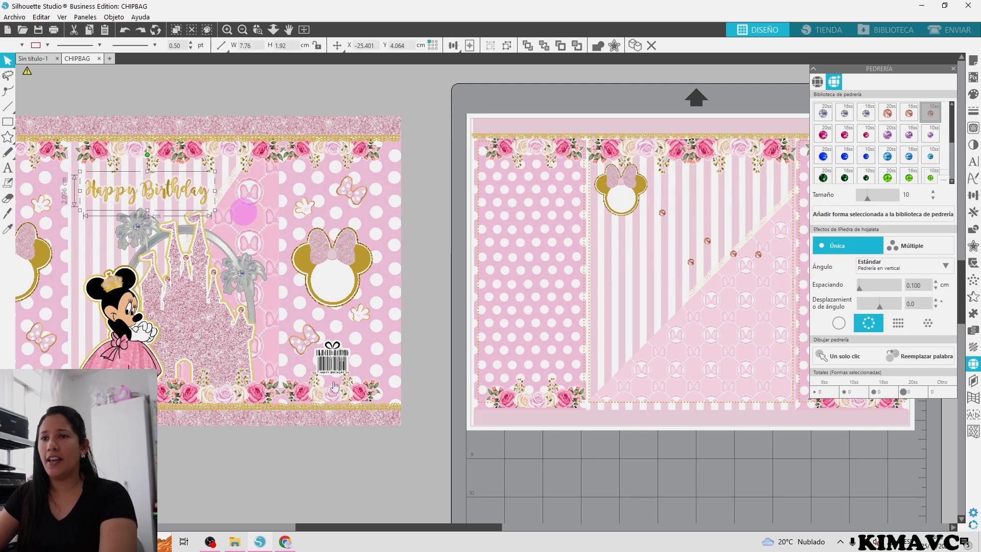
Add the text "K1" in the empty area below the chip bag layout
left_click_drag(378, 524, 327, 509)
left_click(254, 428)
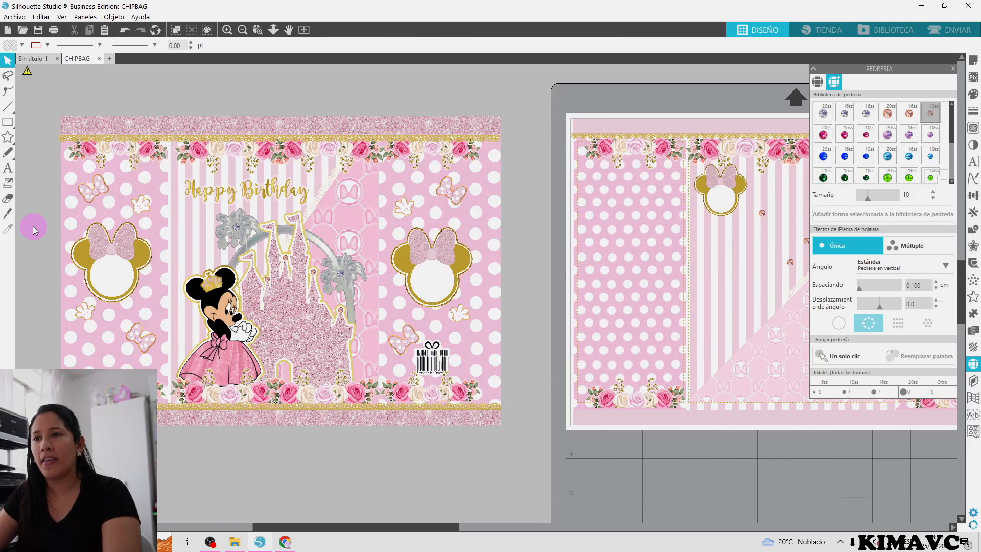
left_click(8, 168)
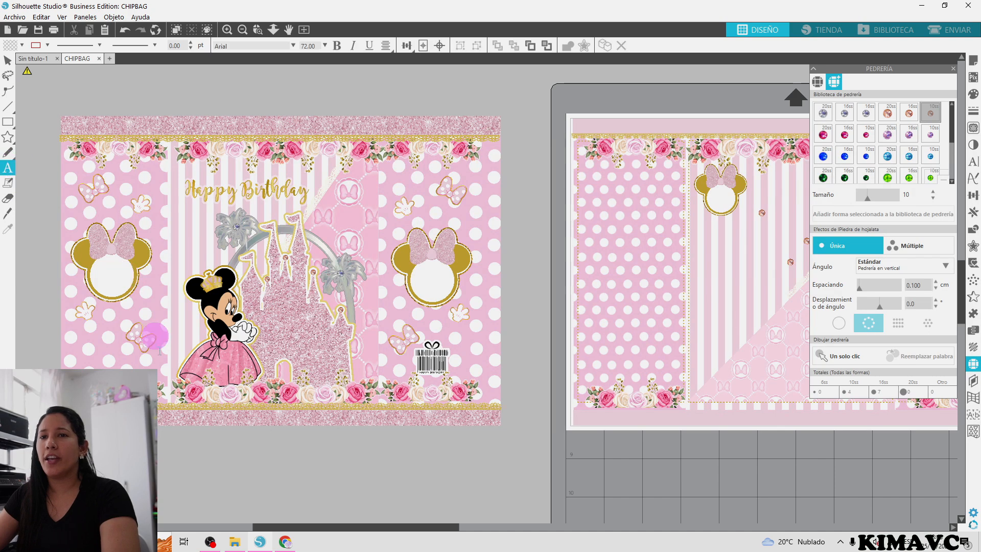
scroll(166, 376, "down", 1)
scroll(162, 465, "down", 1)
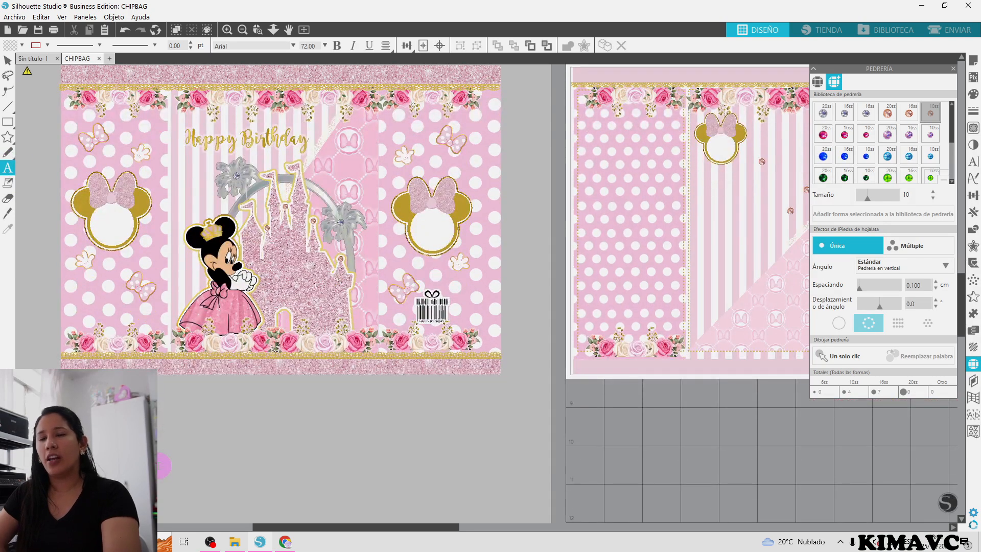
left_click(160, 466)
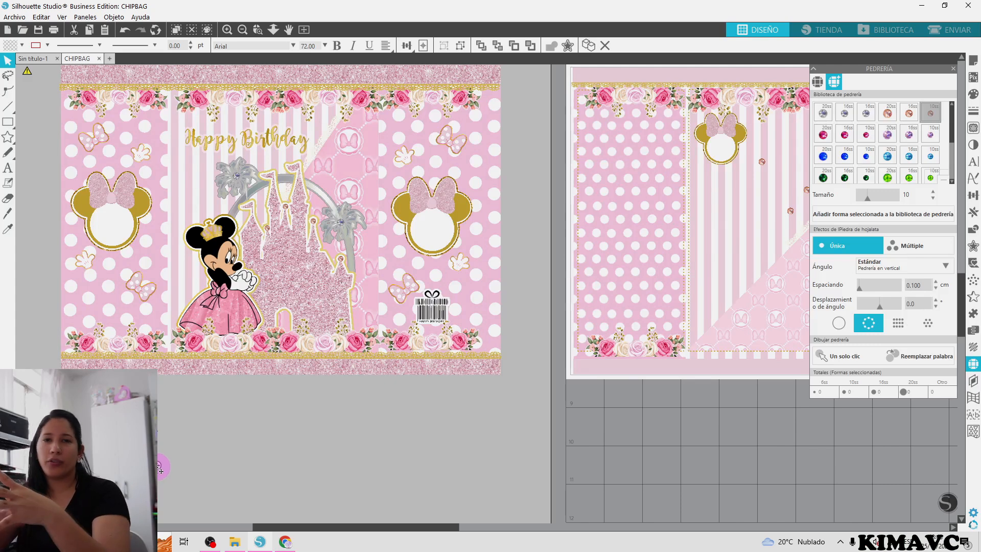
type("k")
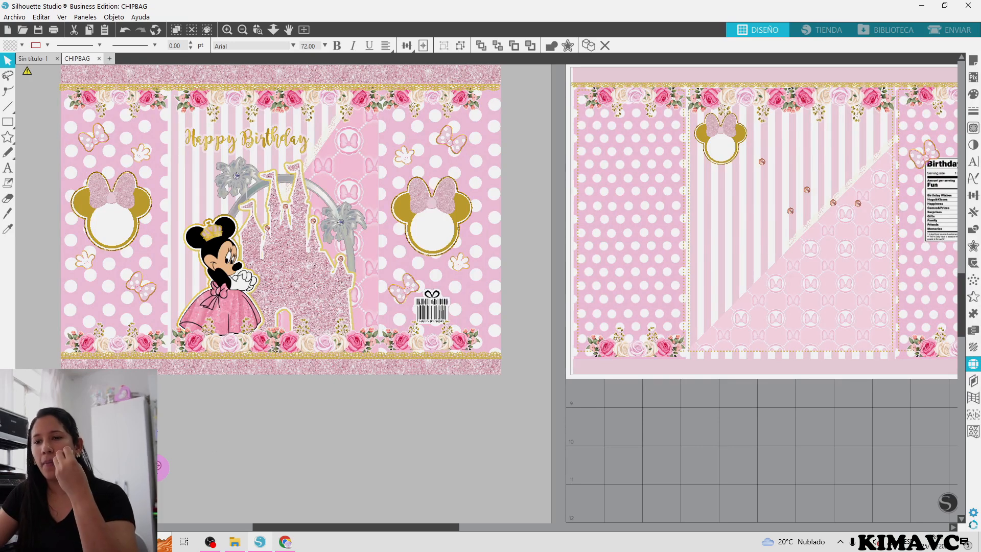
type("K1")
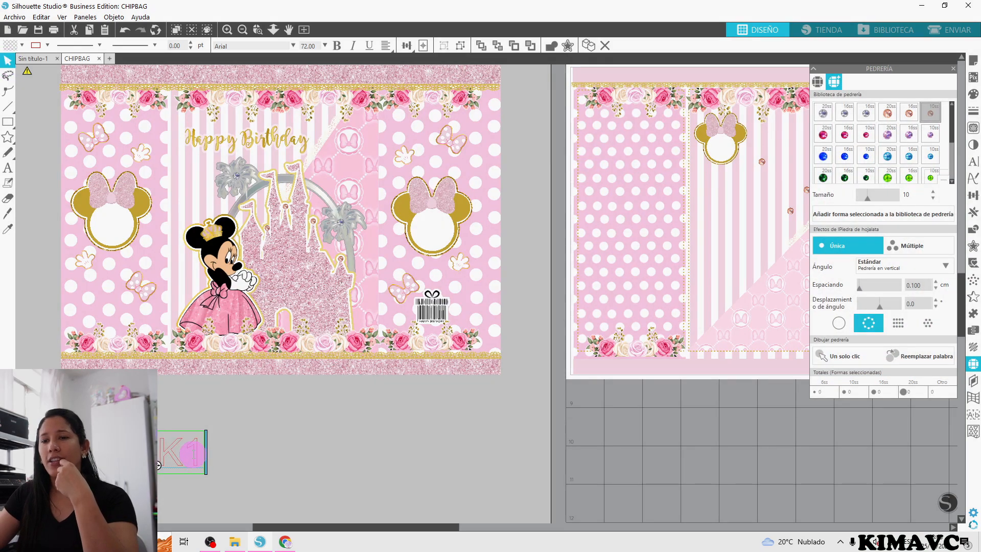
left_click(244, 453)
Set the K1 text in the Penelope font and weld its overlapping shapes
left_click(198, 453)
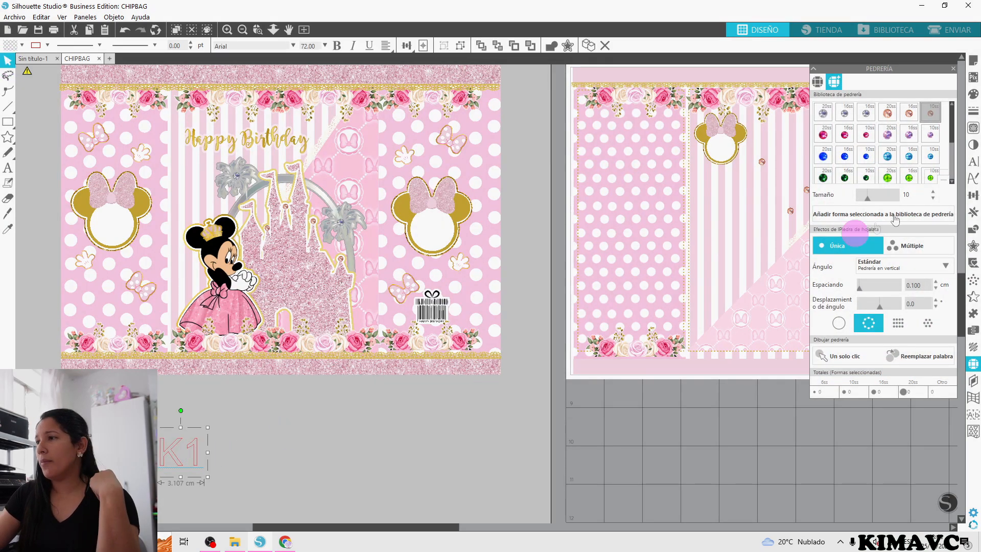
left_click(974, 162)
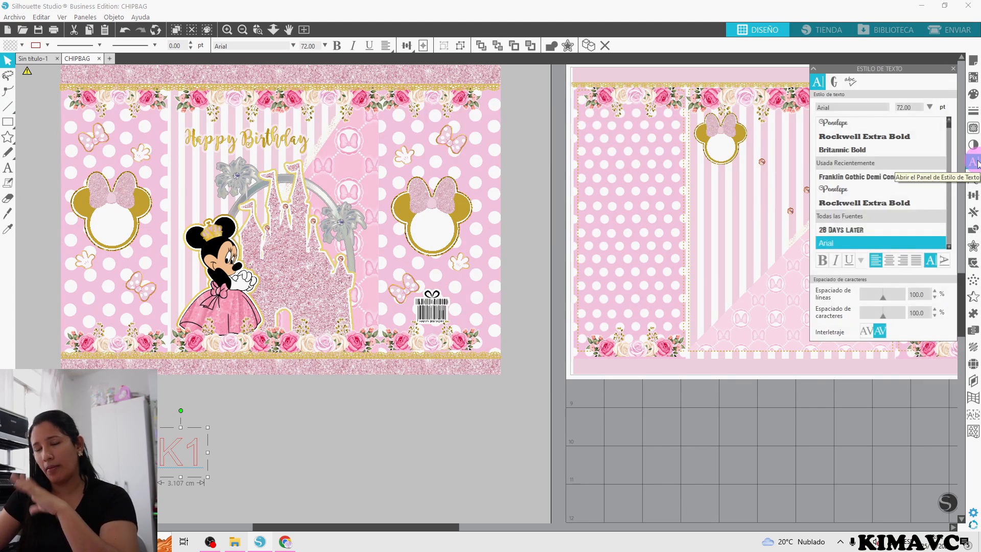
left_click(834, 190)
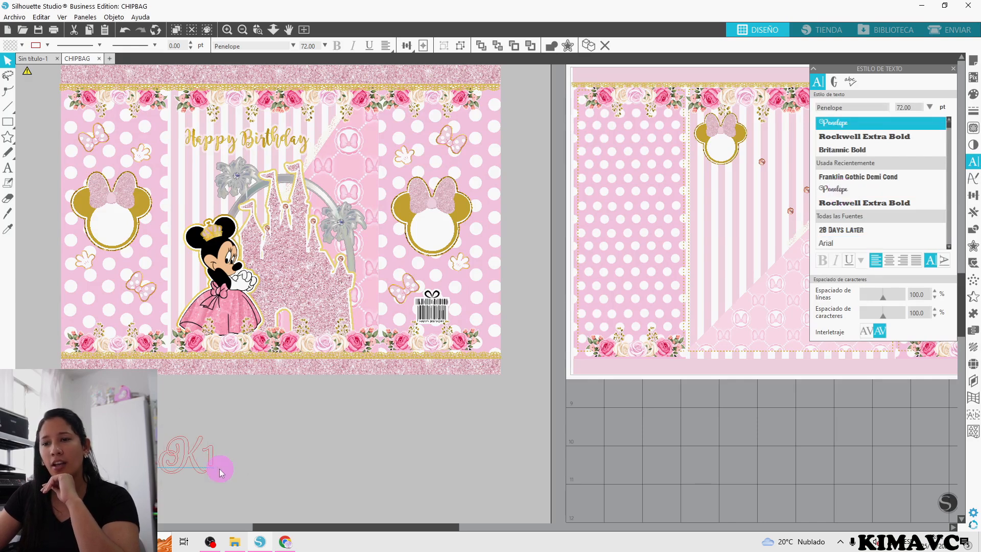
left_click(552, 46)
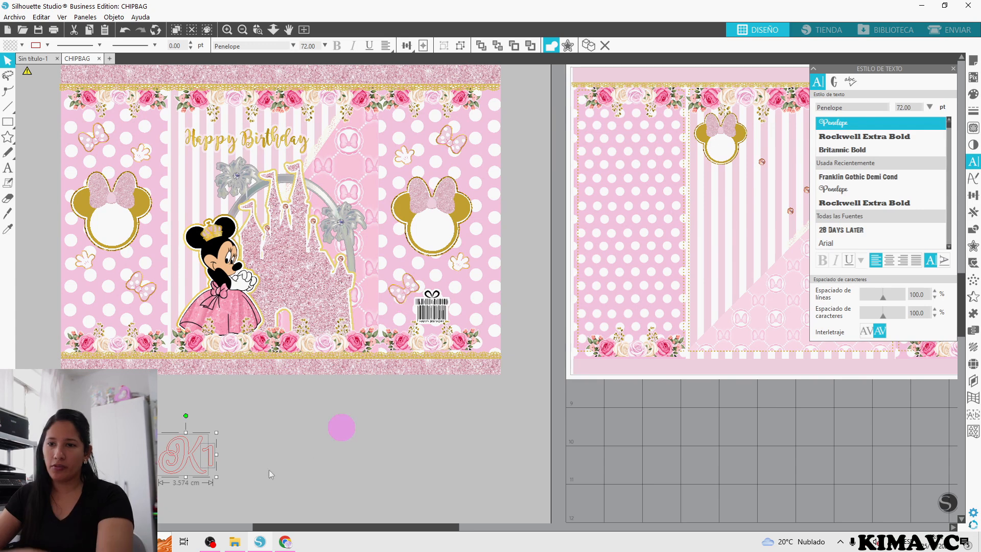
Try to fill the K1 lettering with a colour sampled from the Minnie head on the side panel
left_click(207, 452)
left_click_drag(240, 485, 143, 420)
key("i")
left_click(140, 205)
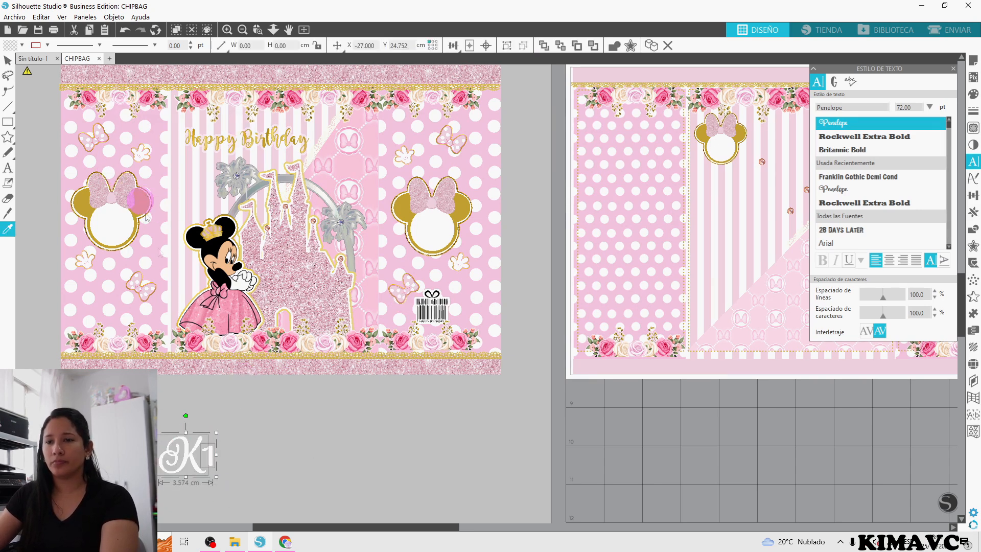
Fill the K and the 1 with a recent yellow-gold colour and space the two characters further apart
left_click(269, 460)
left_click(23, 46)
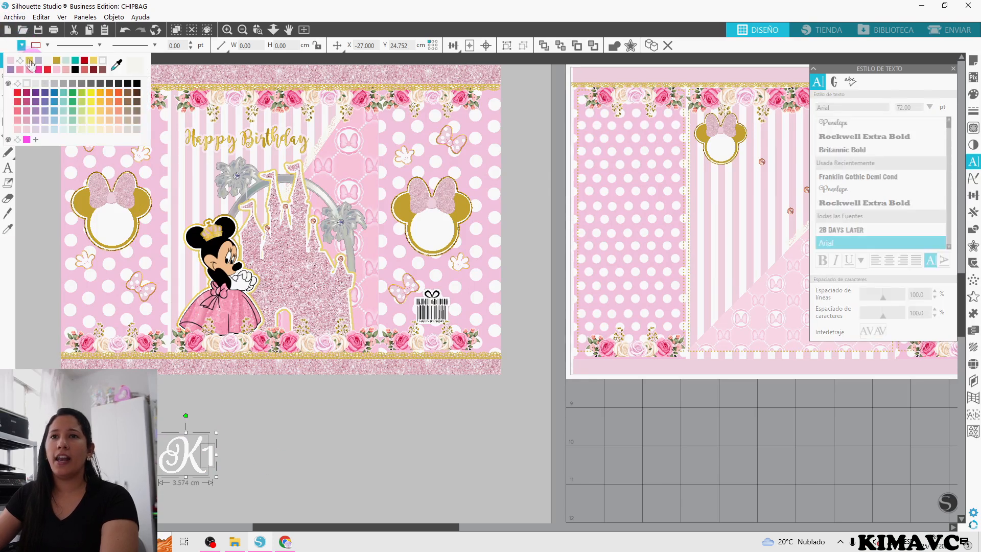
left_click(30, 61)
left_click(335, 451)
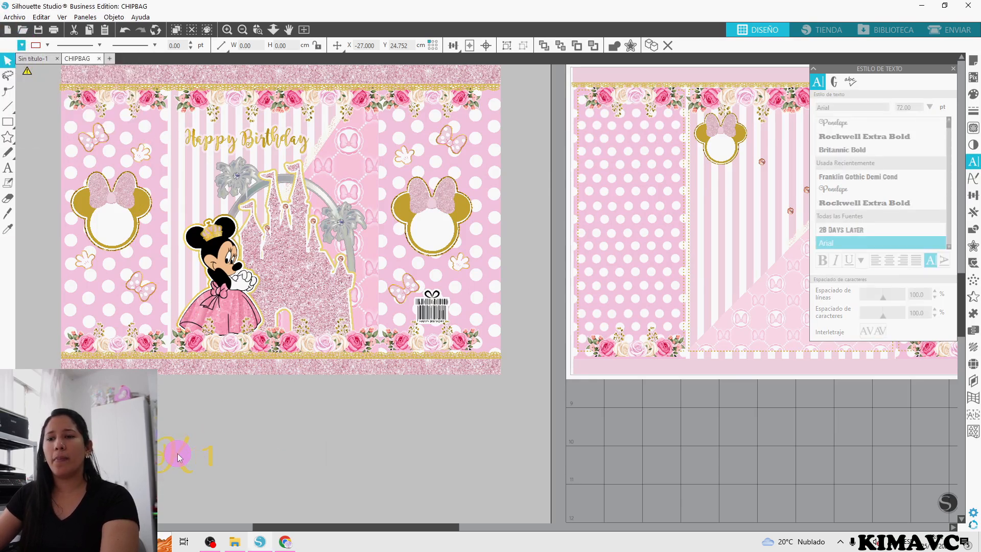
left_click(213, 460)
Try a 0.05 cm rounded offset around the K and the 1, filled with white sampled from the Minnie head
left_click(974, 246)
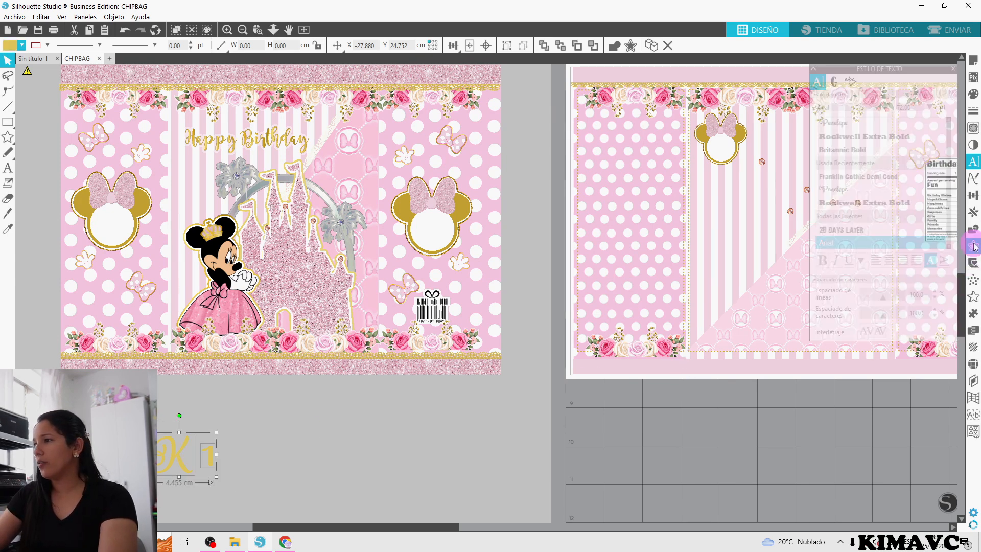
left_click(860, 94)
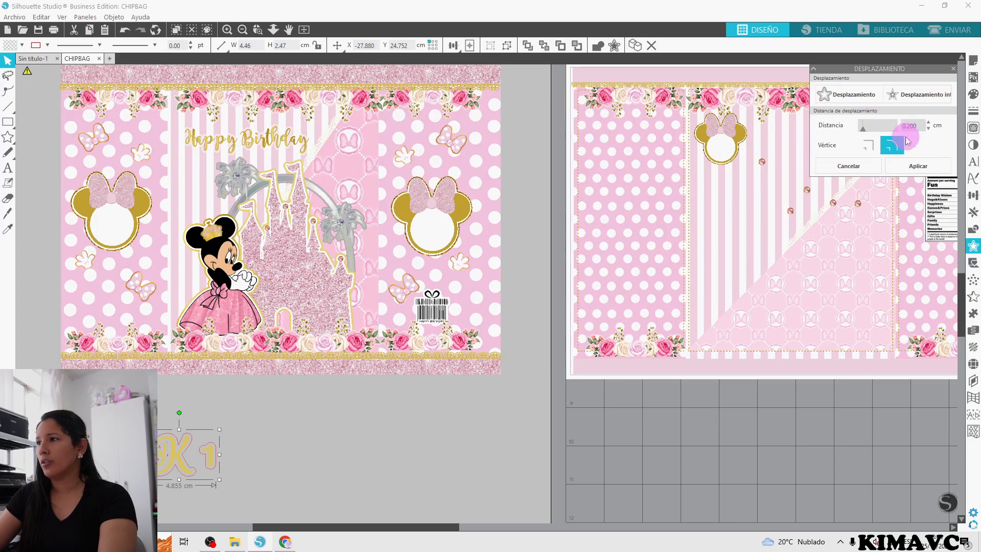
left_click_drag(918, 128, 838, 131)
type("0.05")
key("Return")
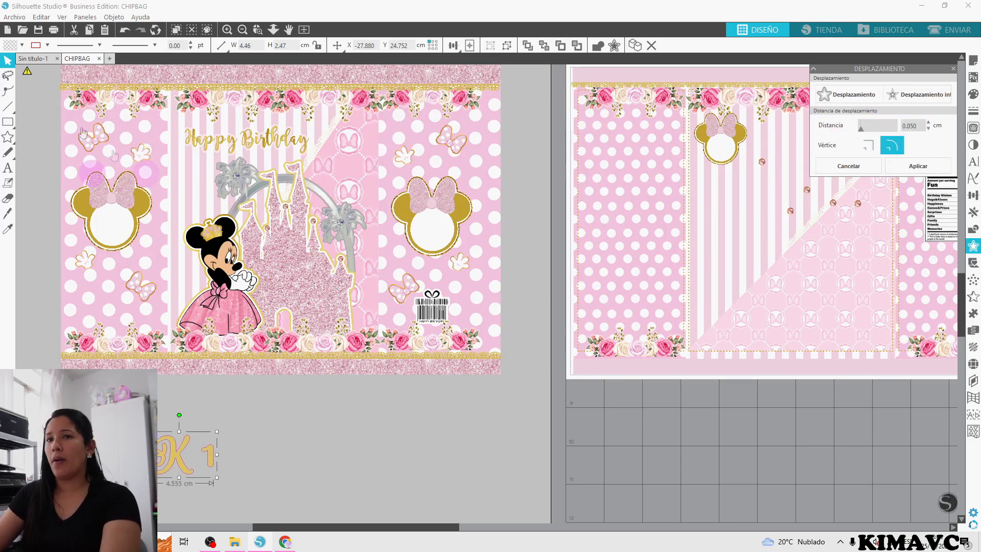
left_click(127, 223)
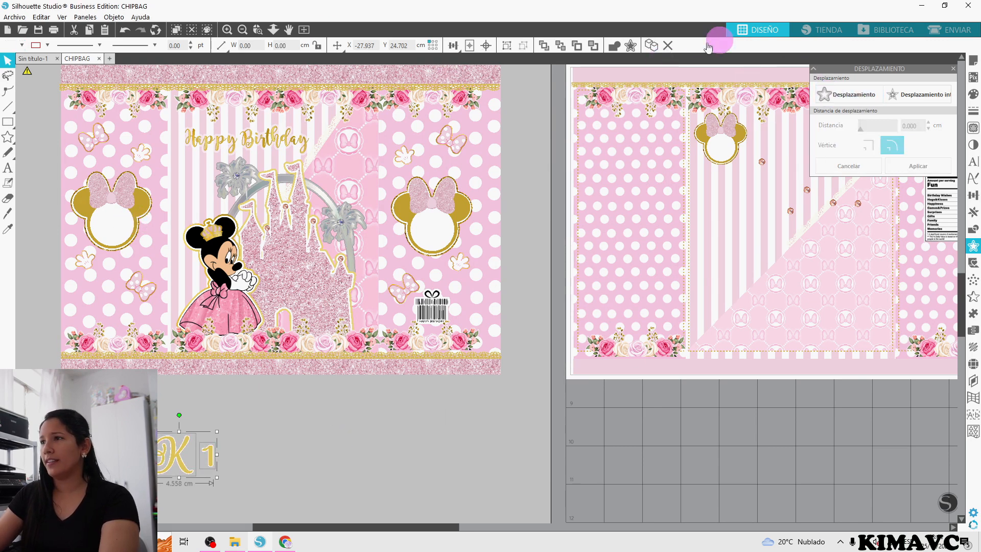
left_click(668, 46)
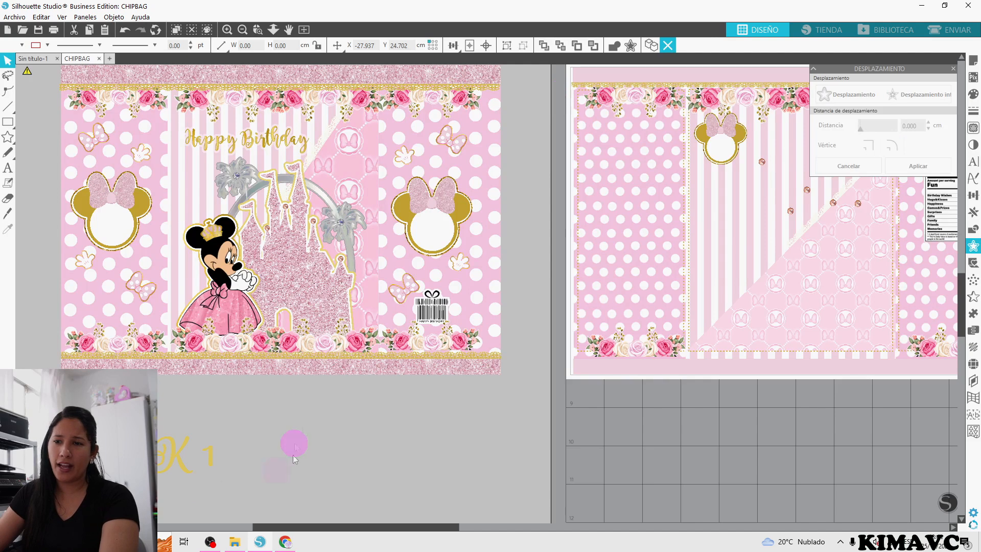
Fill the K and the 1 with the gold foil pattern from the digital papers, scaled to 182%
left_click(206, 460)
left_click(952, 96)
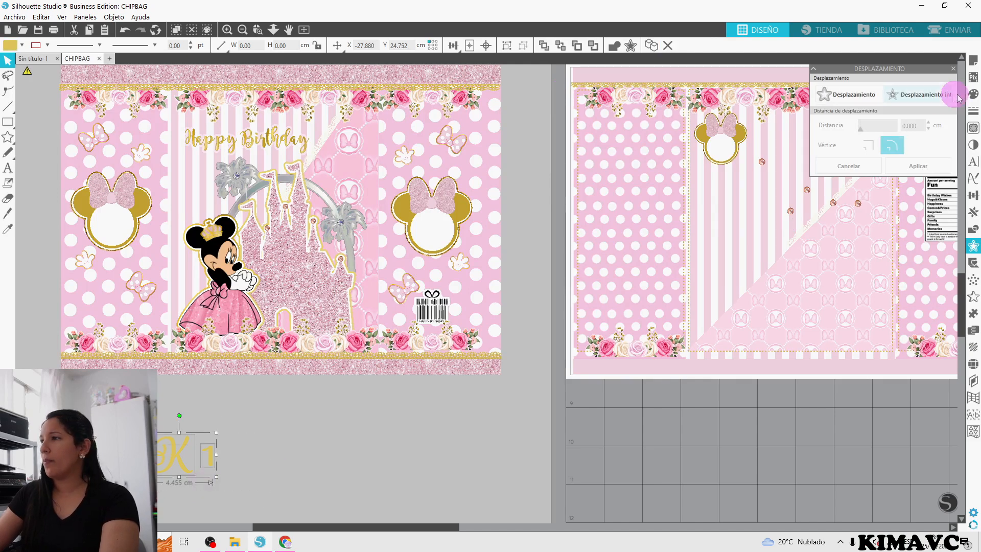
left_click(974, 93)
left_click(850, 81)
scroll(871, 187, "down", 6)
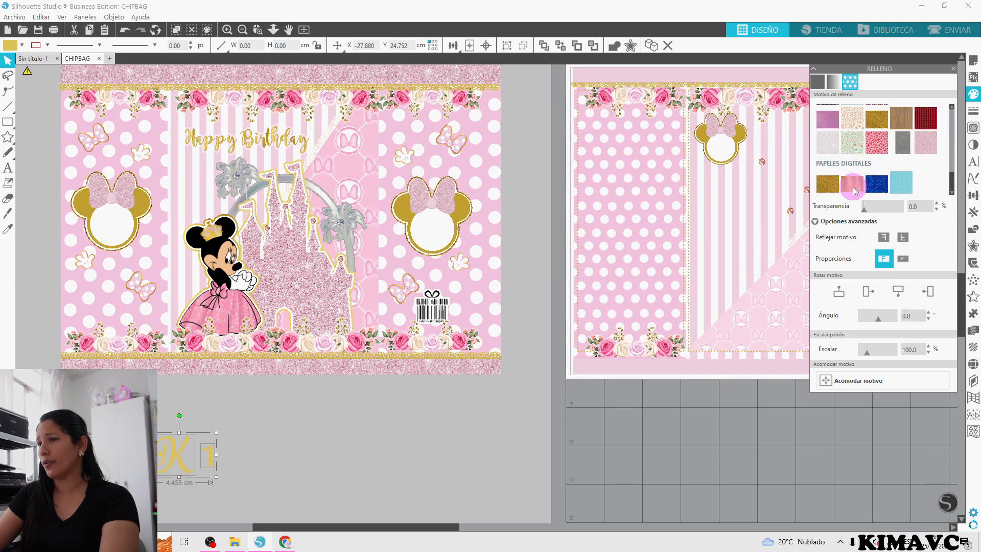
left_click(854, 185)
left_click_drag(874, 353, 872, 356)
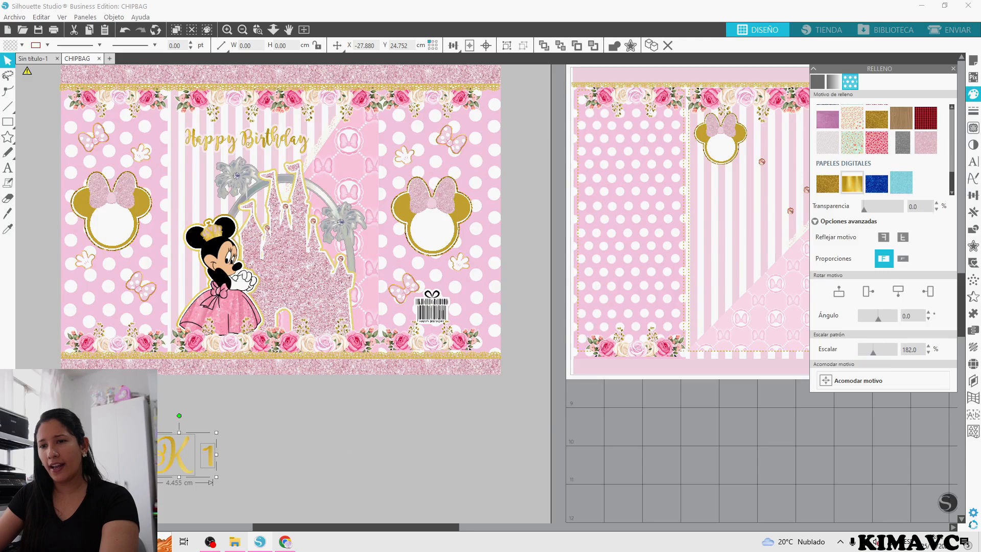
left_click(307, 446)
Add a 0.1 cm rounded offset around the K and the 1 and fill it with white sampled from the Minnie head
left_click_drag(308, 480, 132, 438)
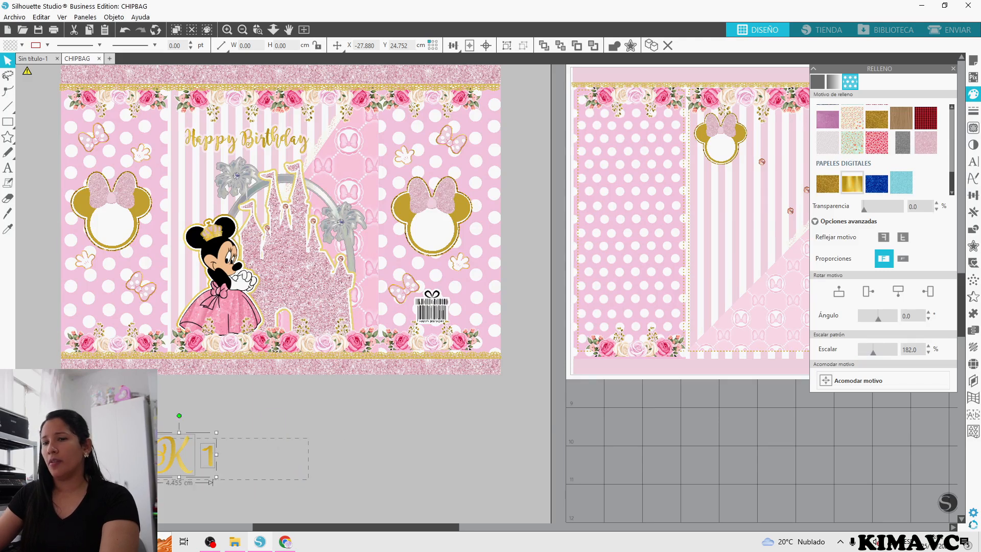
left_click(974, 246)
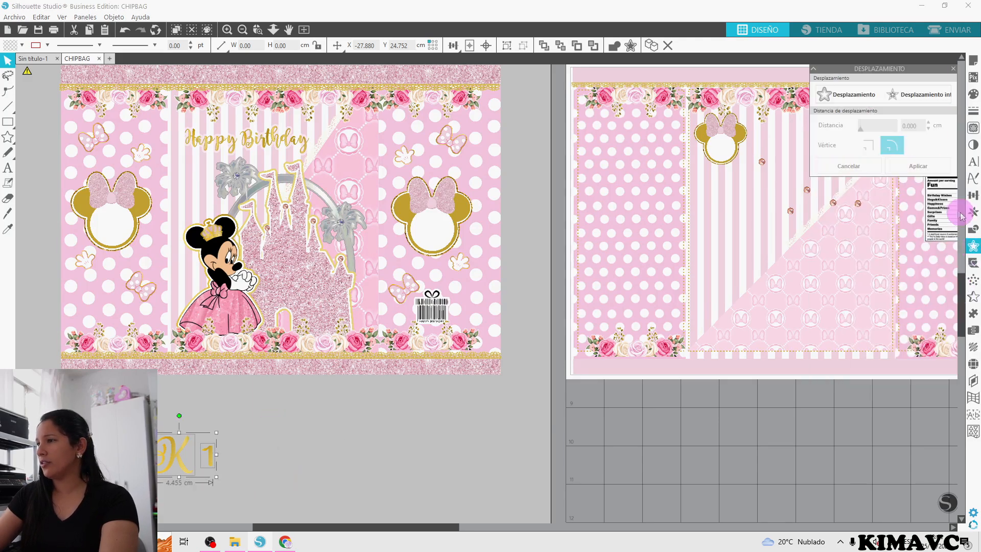
left_click(886, 95)
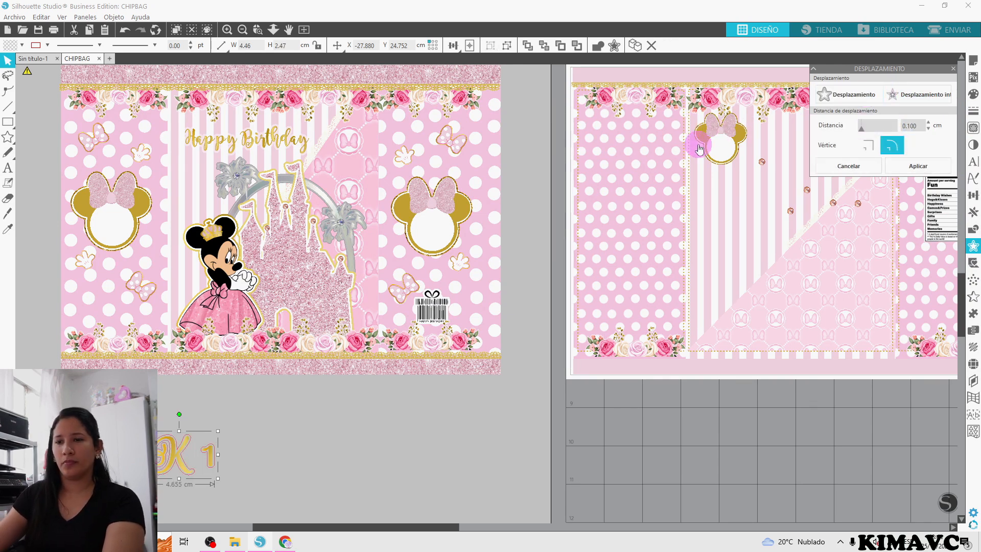
left_click(106, 218)
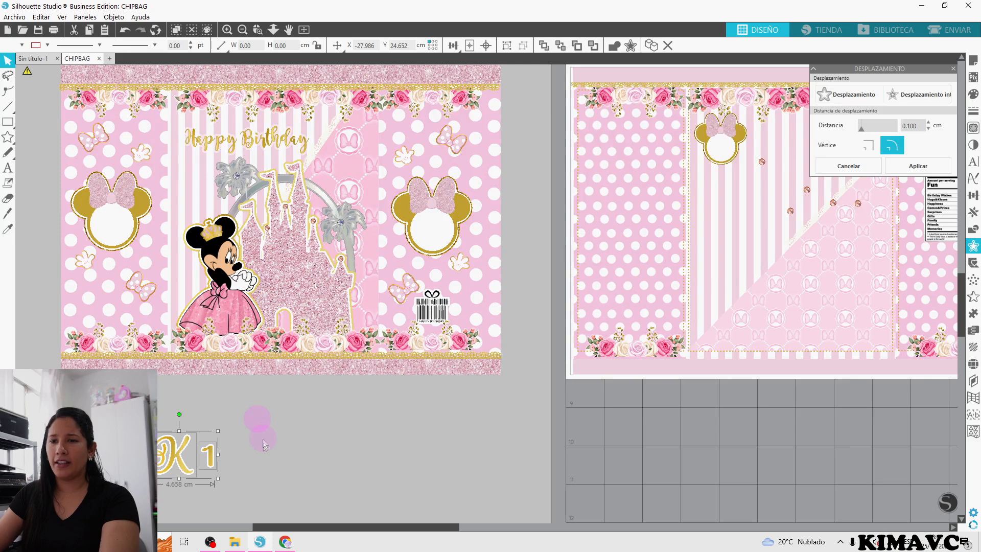
Add a second 0.1 cm offset around the white one, fill it with light pink and remove its line colour
left_click(853, 96)
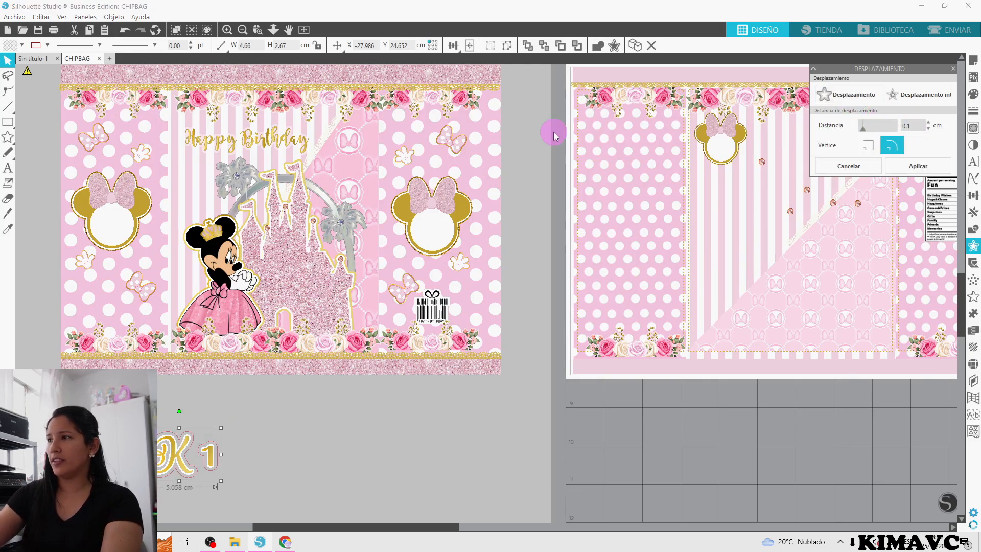
key("Return")
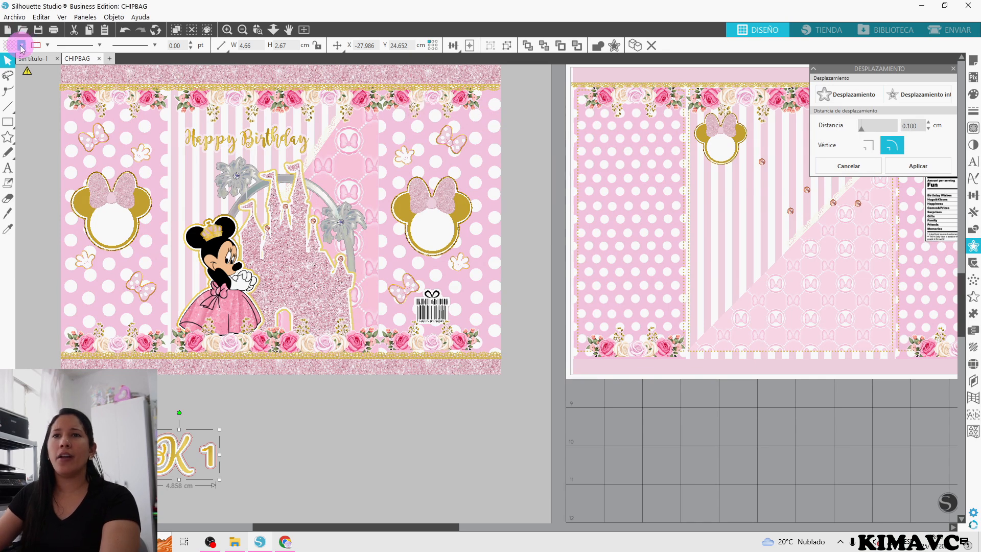
left_click(21, 47)
left_click(22, 61)
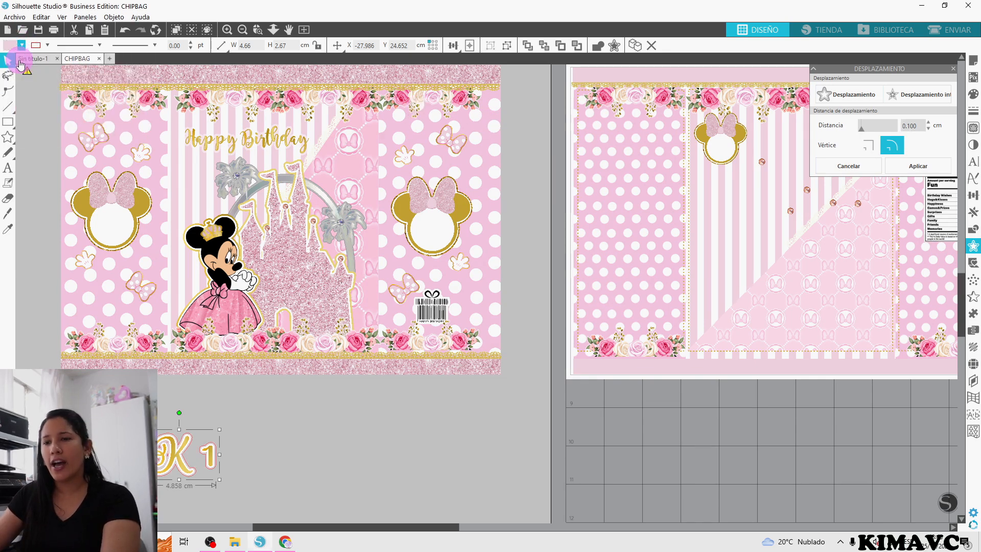
left_click(47, 46)
left_click(44, 82)
left_click(307, 503)
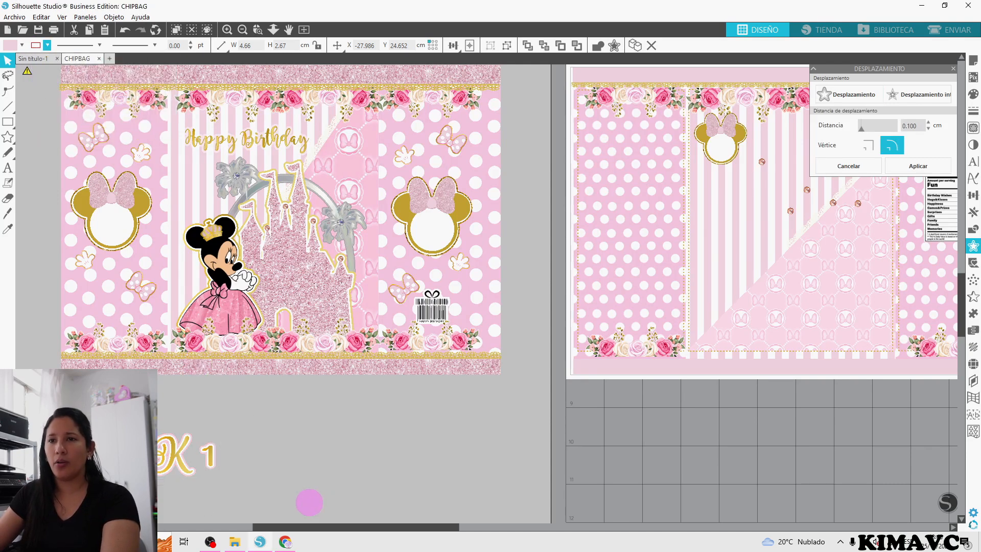
Group the K with its offsets, reduce it to about 2.38 × 1.92 cm and place it in the left panel's Minnie head
left_click(164, 459)
right_click(179, 469)
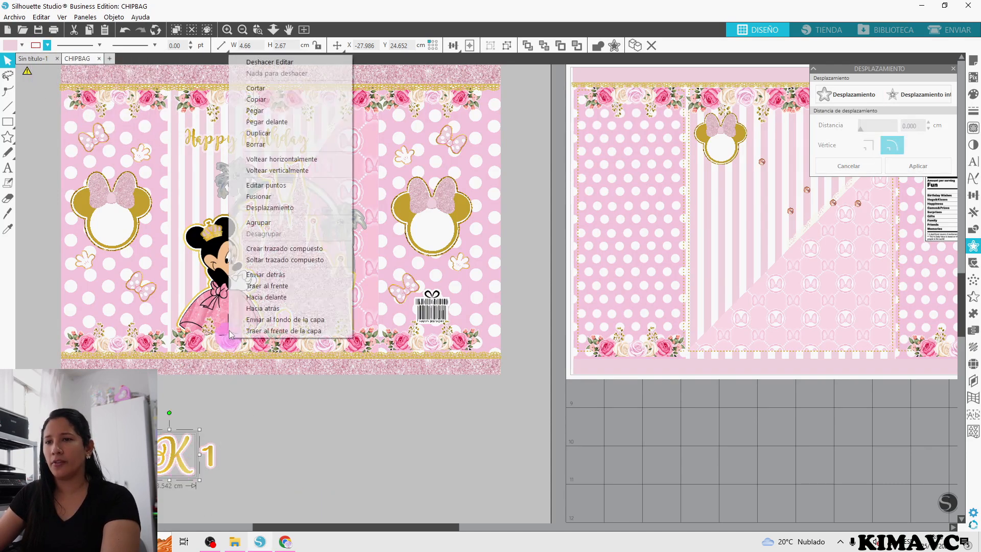
left_click(268, 223)
left_click_drag(189, 457, 117, 220)
left_click_drag(148, 402, 229, 476)
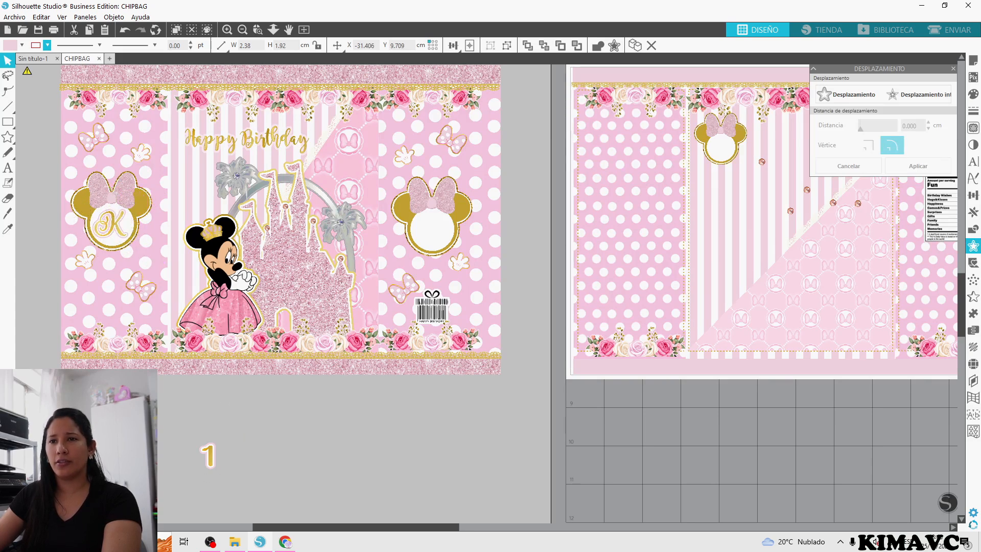
Group the 1 with its offsets, enlarge it to about 1.49 × 2.40 cm and place it in the right panel's Minnie head
right_click(212, 456)
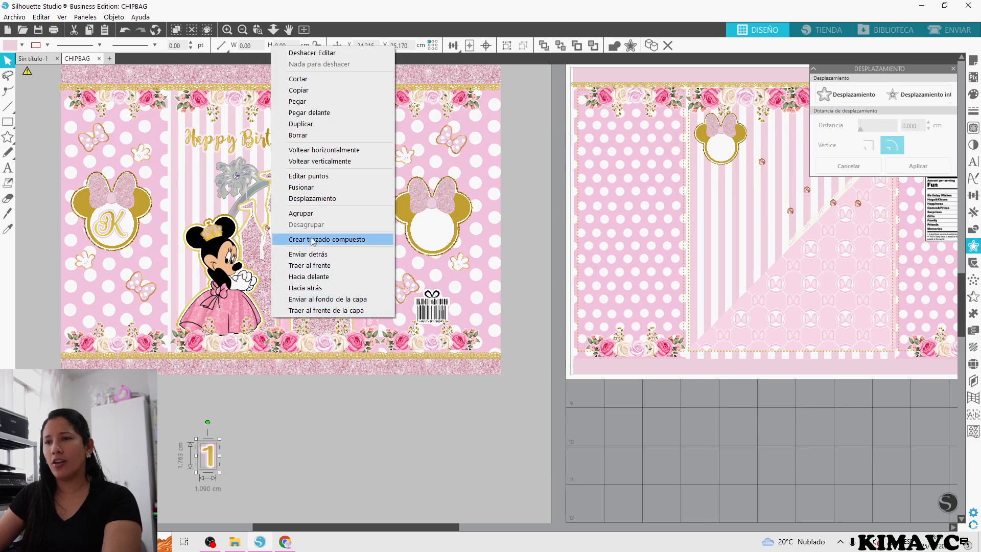
left_click(301, 213)
left_click_drag(207, 456, 436, 226)
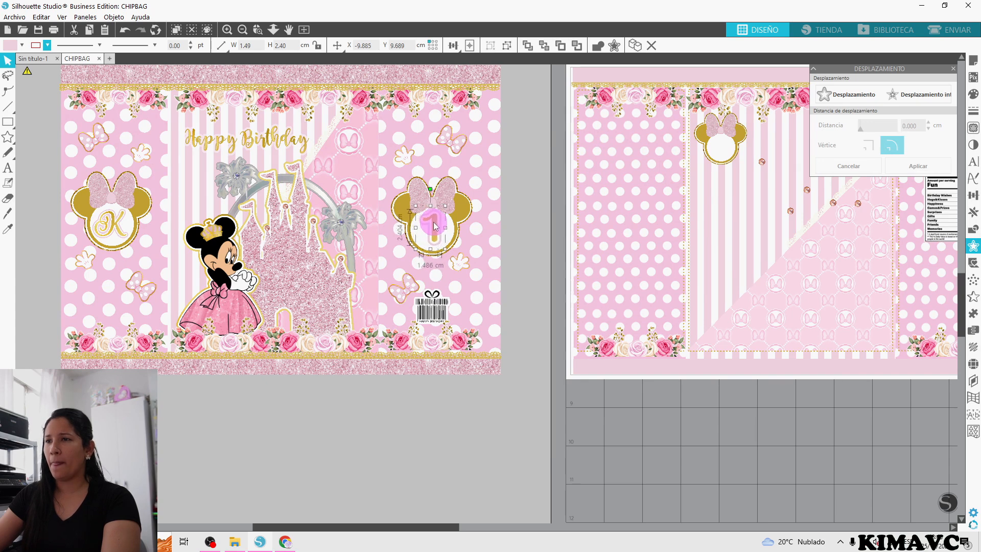
left_click(374, 418)
left_click(389, 456)
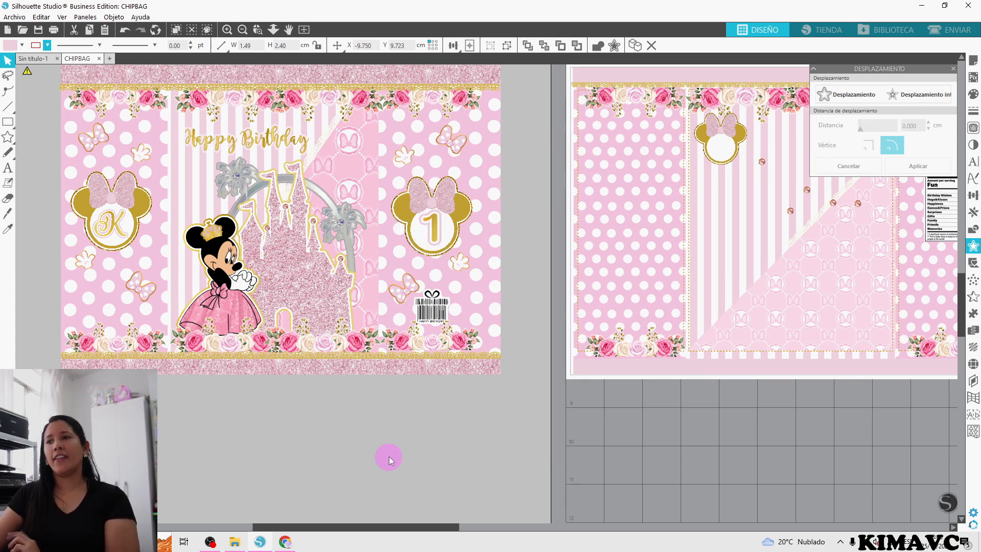
Group all elements of the finished chip bag design and centre the group on the page
scroll(389, 456, "up", 1)
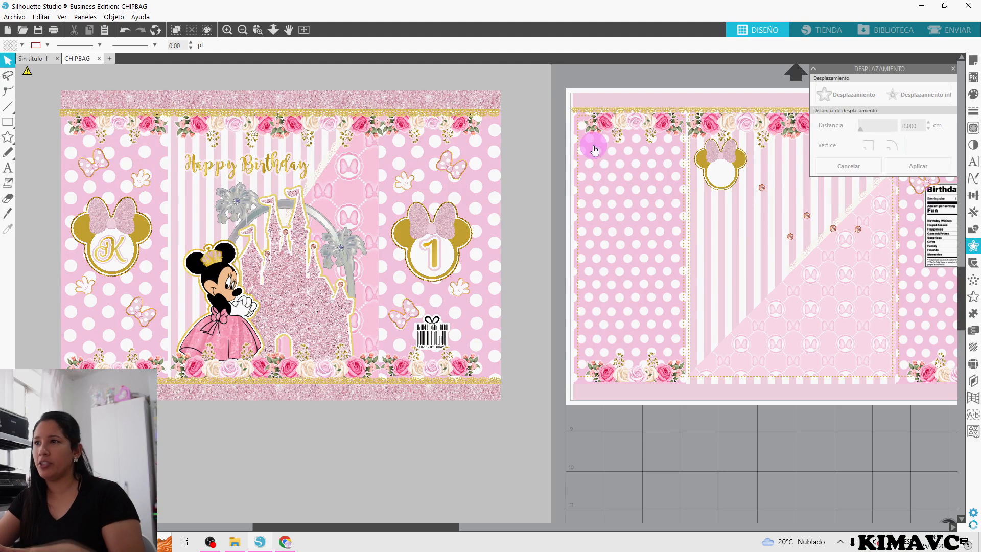
left_click(258, 30)
left_click_drag(38, 85, 506, 411)
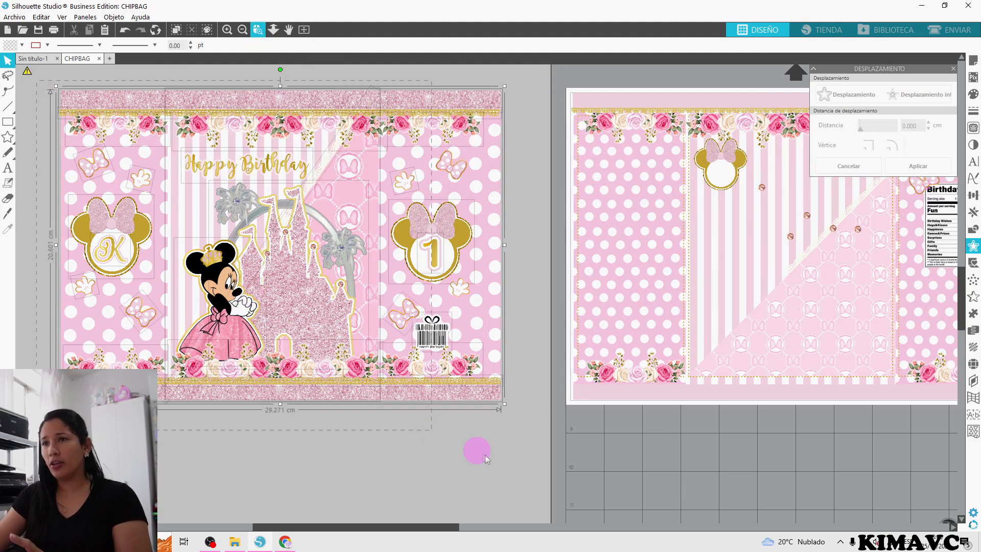
right_click(414, 271)
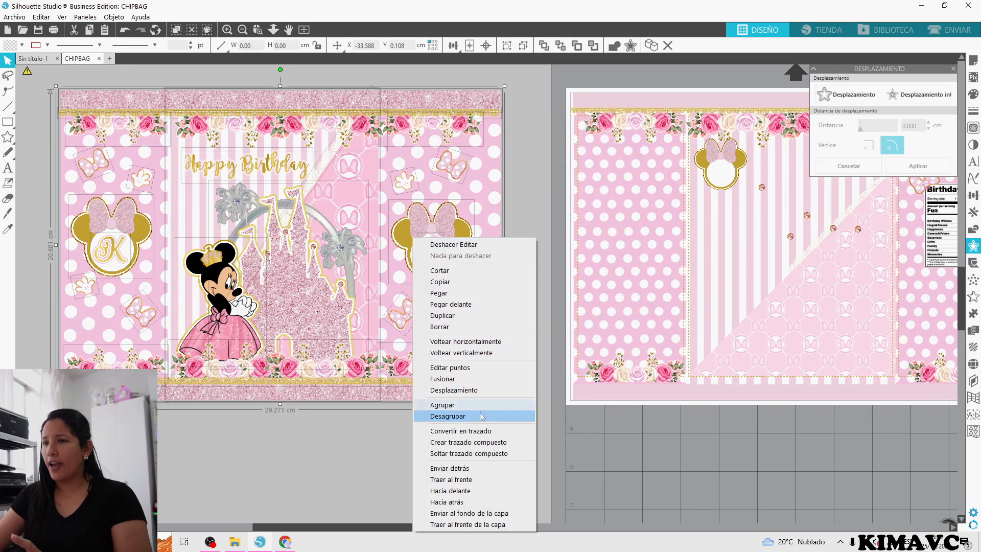
left_click(481, 408)
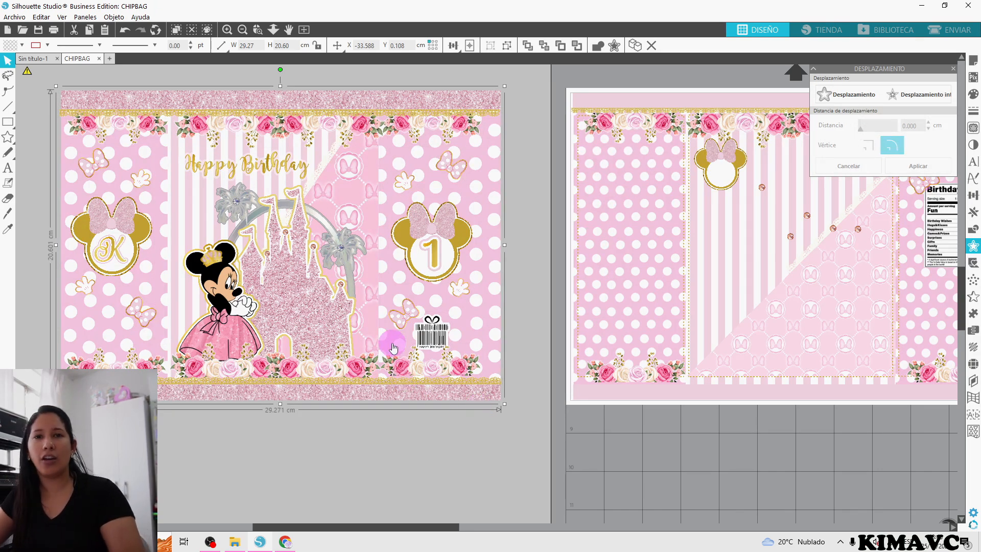
left_click_drag(169, 135, 474, 434)
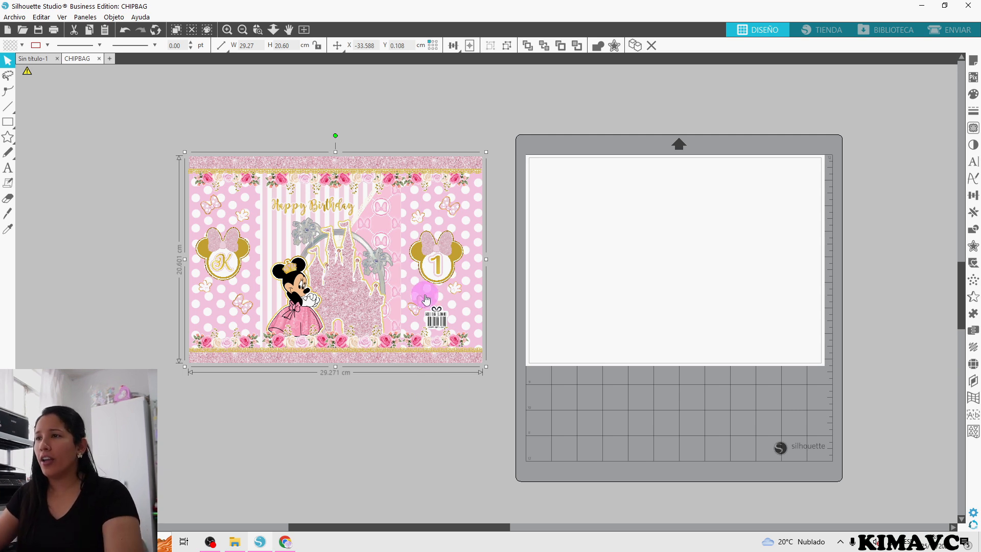
left_click(469, 46)
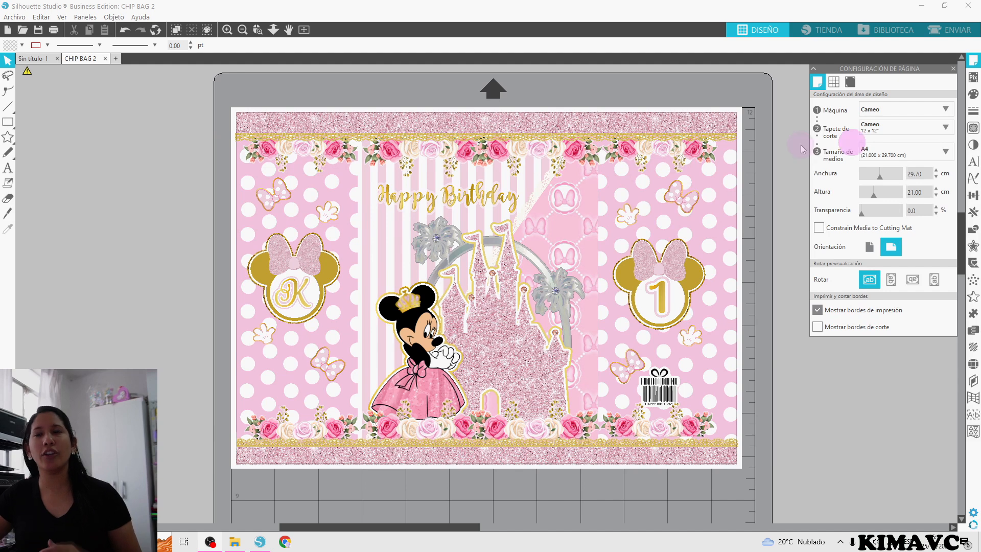
Print the chip bag on the EPSON L575 Series printer with paper type Premium Photo Paper Glossy and quality Alto
left_click(52, 32)
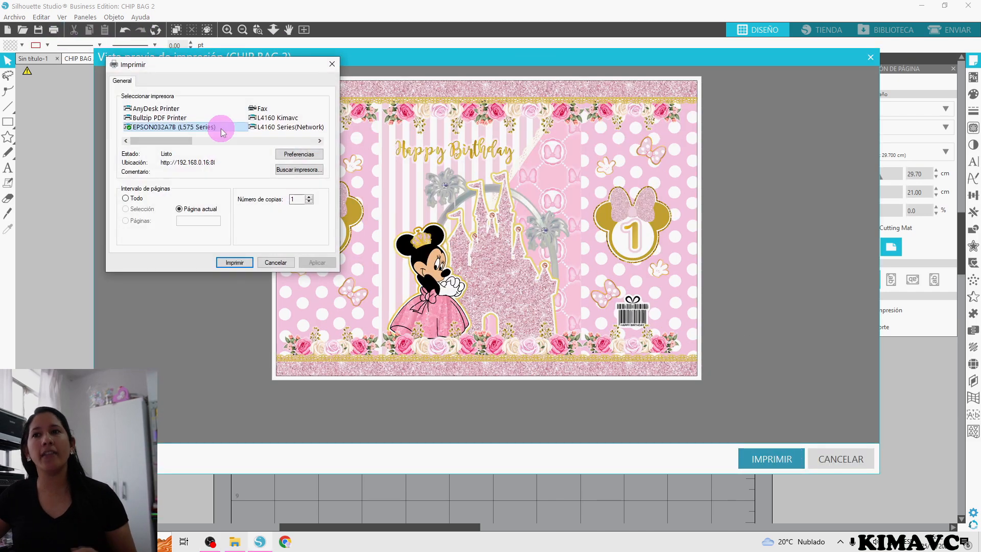
left_click(306, 158)
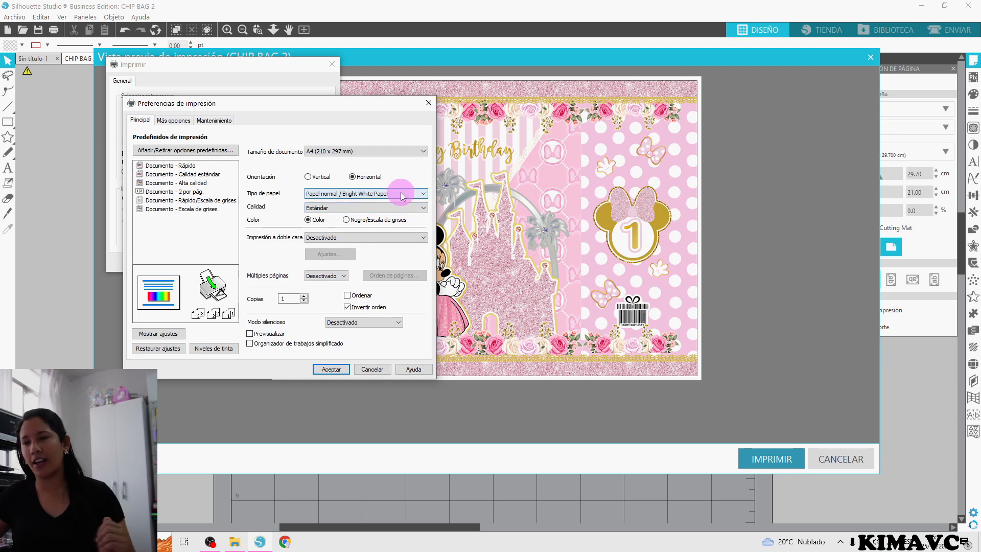
left_click(403, 193)
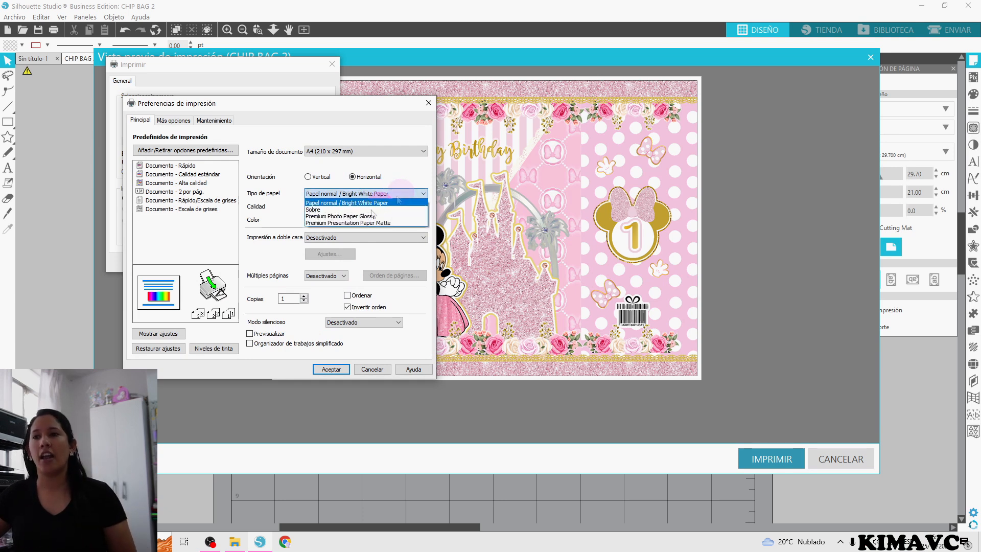
left_click(342, 217)
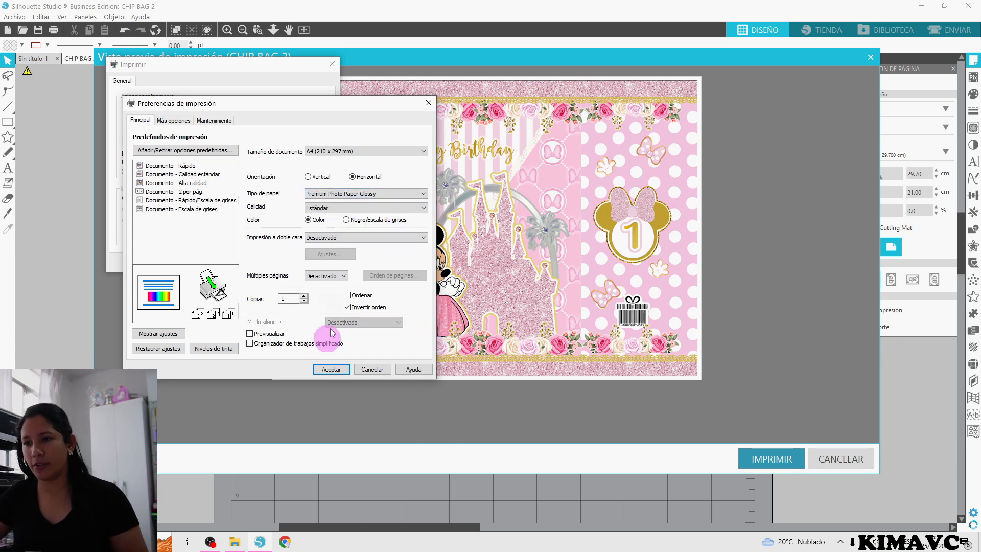
left_click(338, 208)
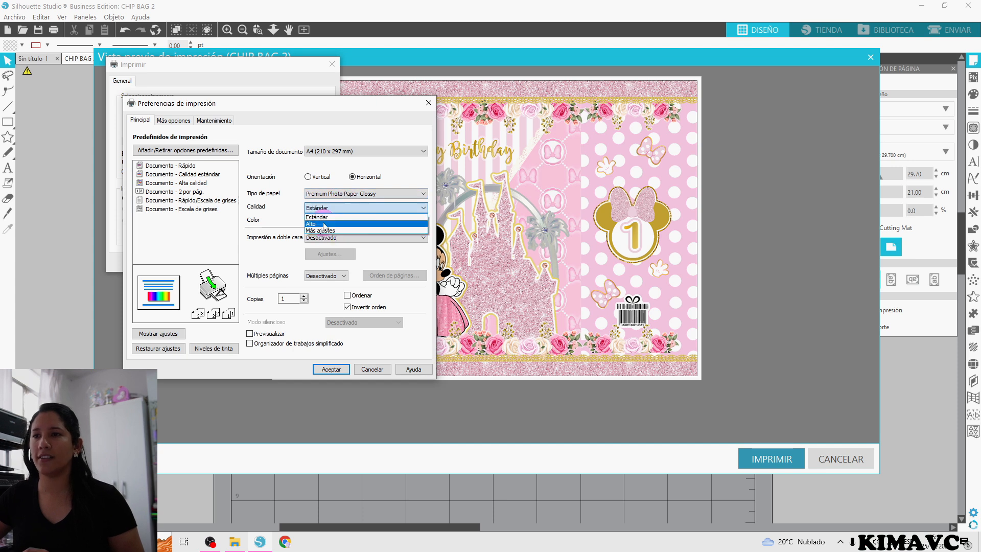
left_click(323, 224)
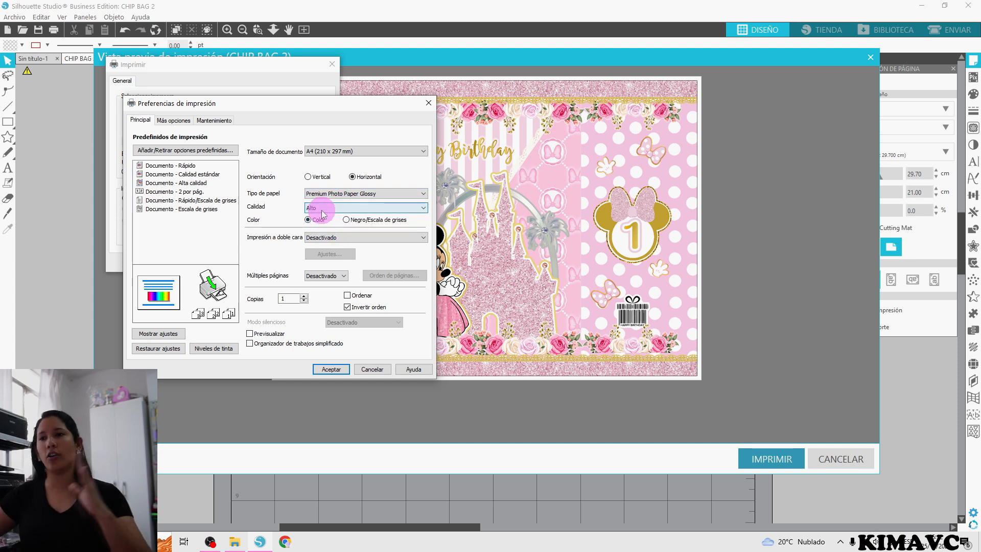
left_click(331, 369)
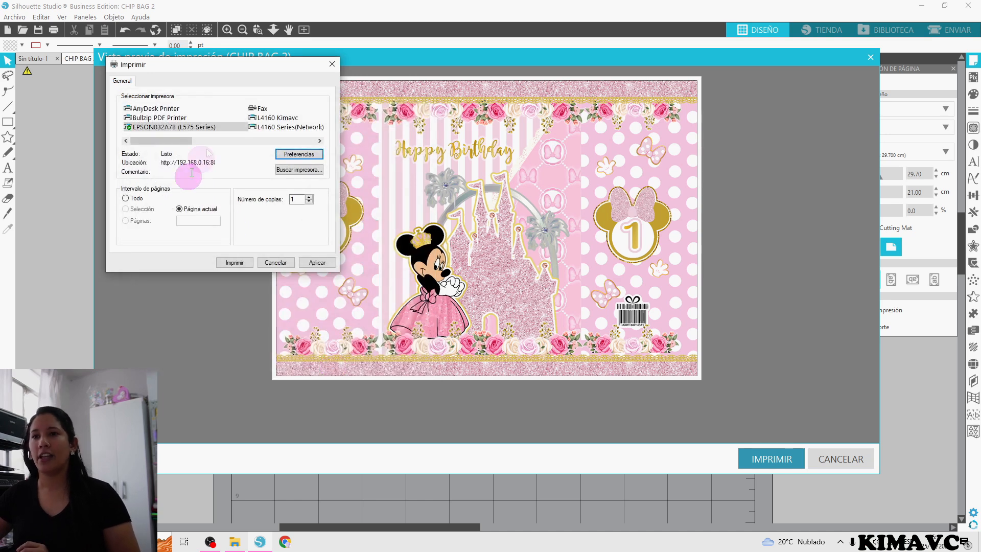
left_click(240, 262)
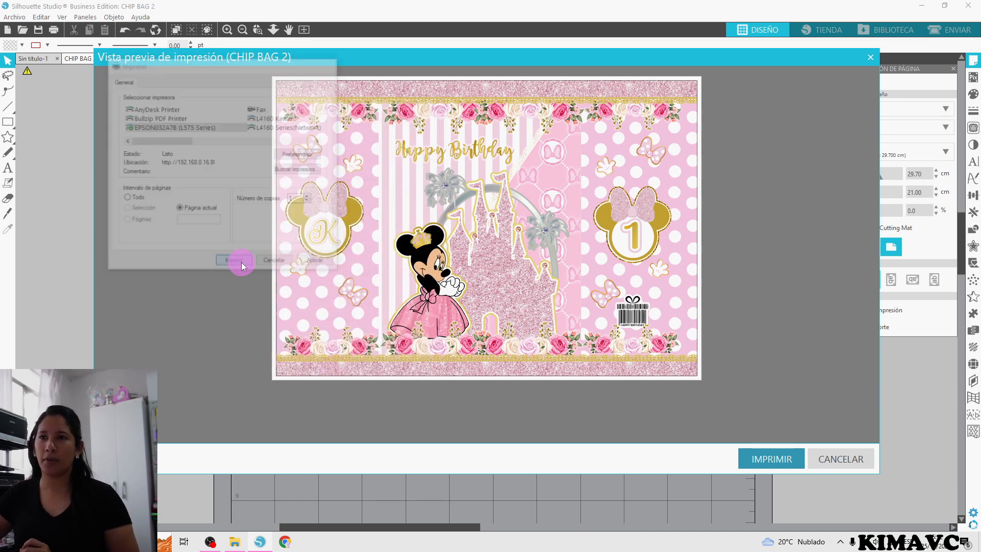